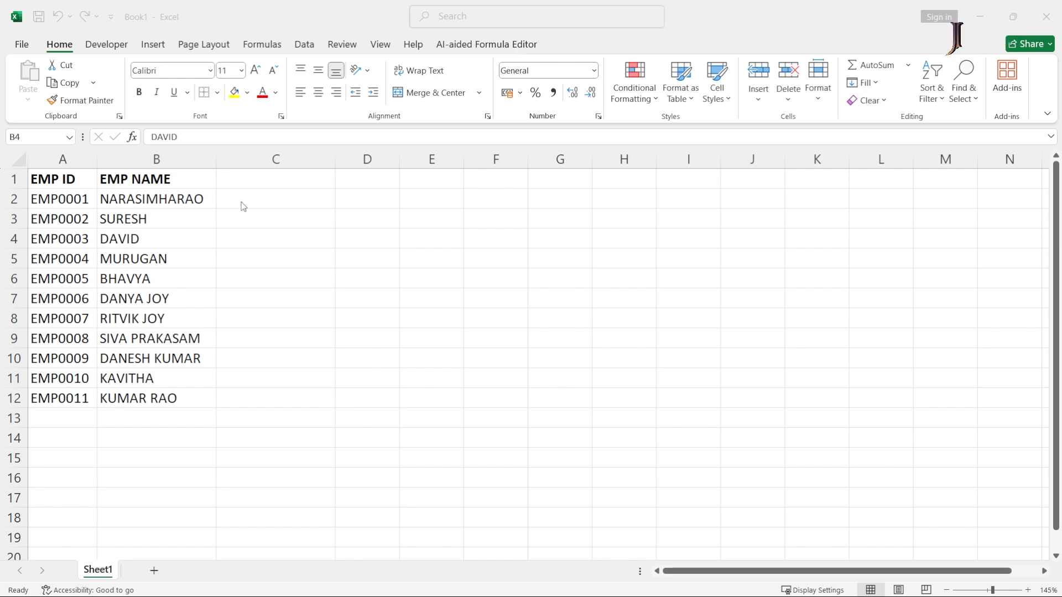
Narrow column C to a little under half its width.
{"action": "left_click", "coordinate": [334, 160]}
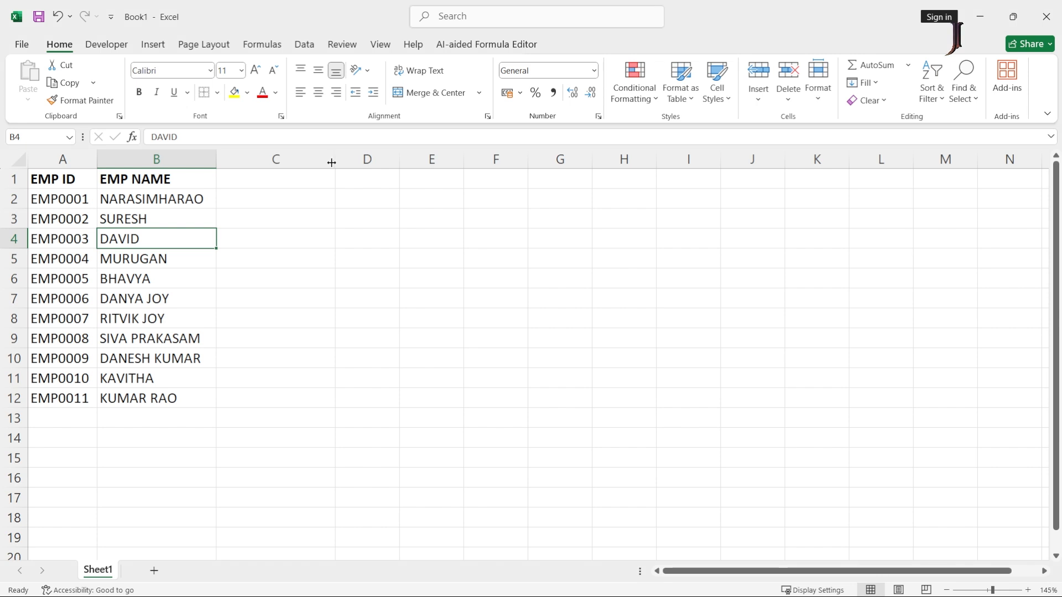
{"action": "left_click_drag", "start_coordinate": [334, 160], "coordinate": [269, 161]}
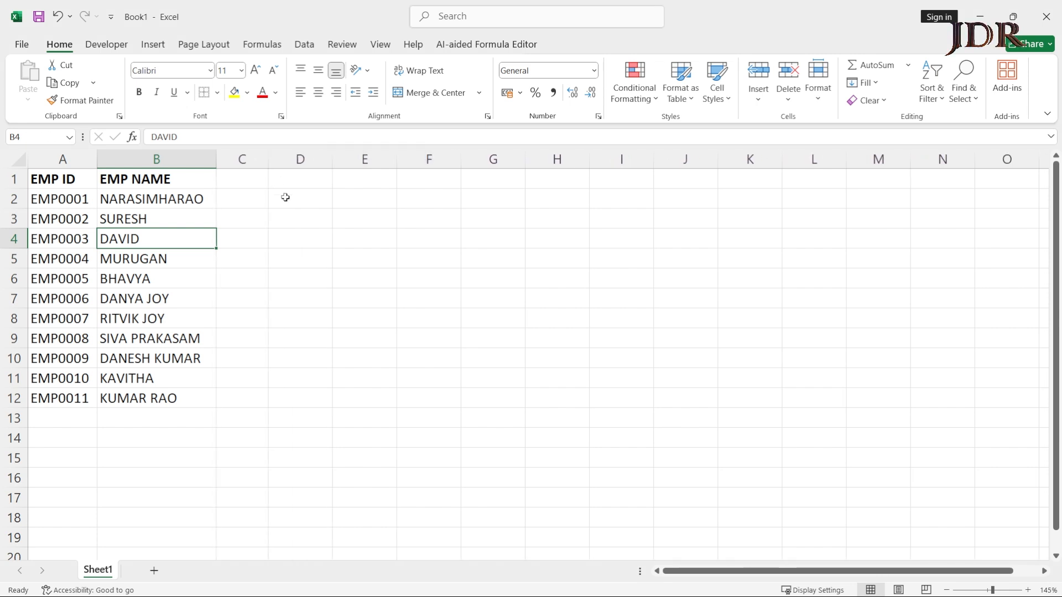
Enter the trial marks P in C2 and A in D2, and clear both cells.
{"action": "left_click", "coordinate": [232, 200]}
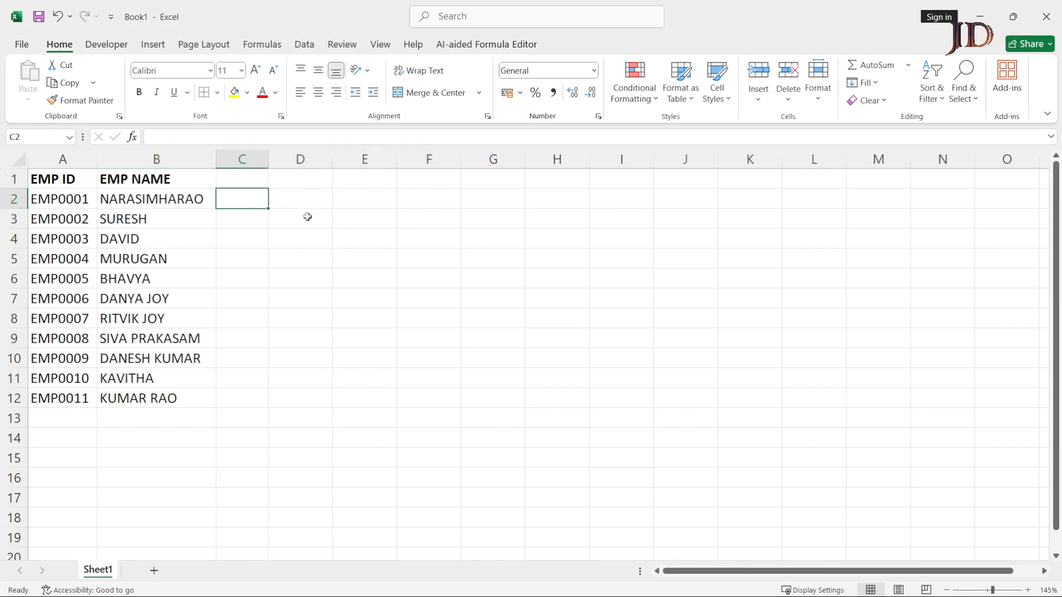
{"action": "type", "text": "P"}
{"action": "key", "text": "Tab"}
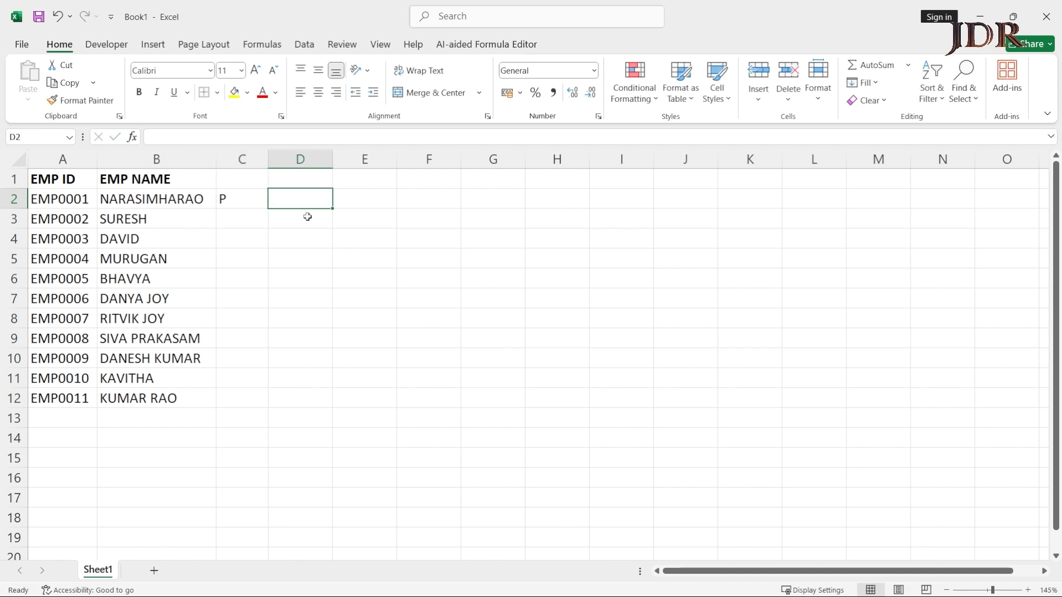
{"action": "type", "text": "A"}
{"action": "key", "text": "shift+Tab"}
{"action": "key", "text": "shift+Right"}
{"action": "key", "text": "Delete"}
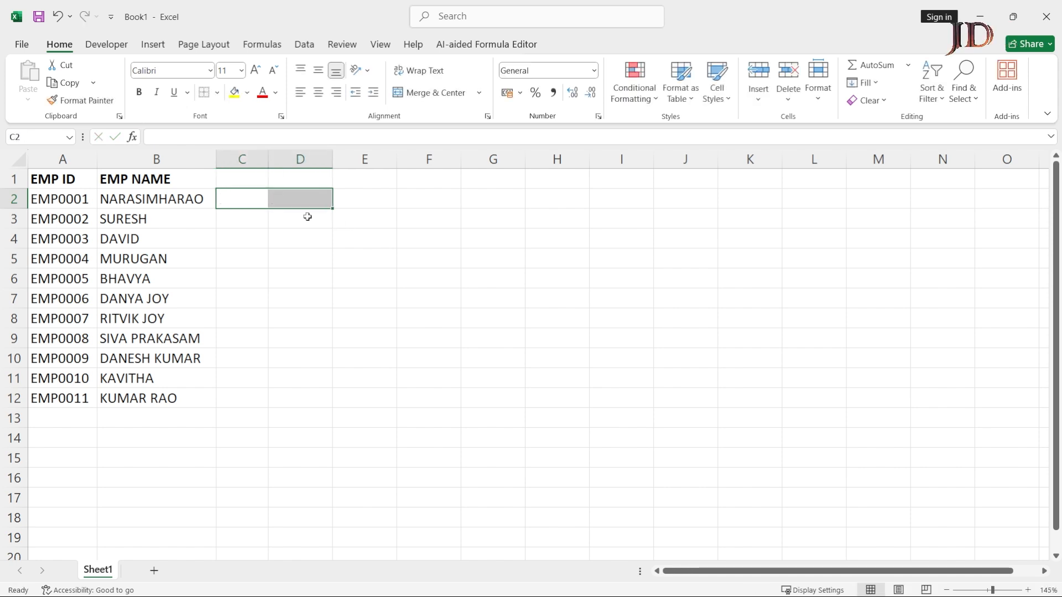
{"action": "key", "text": "Up"}
{"action": "key", "text": "Down"}
{"action": "key", "text": "Right"}
{"action": "key", "text": "Right"}
{"action": "key", "text": "Right"}
{"action": "key", "text": "Right"}
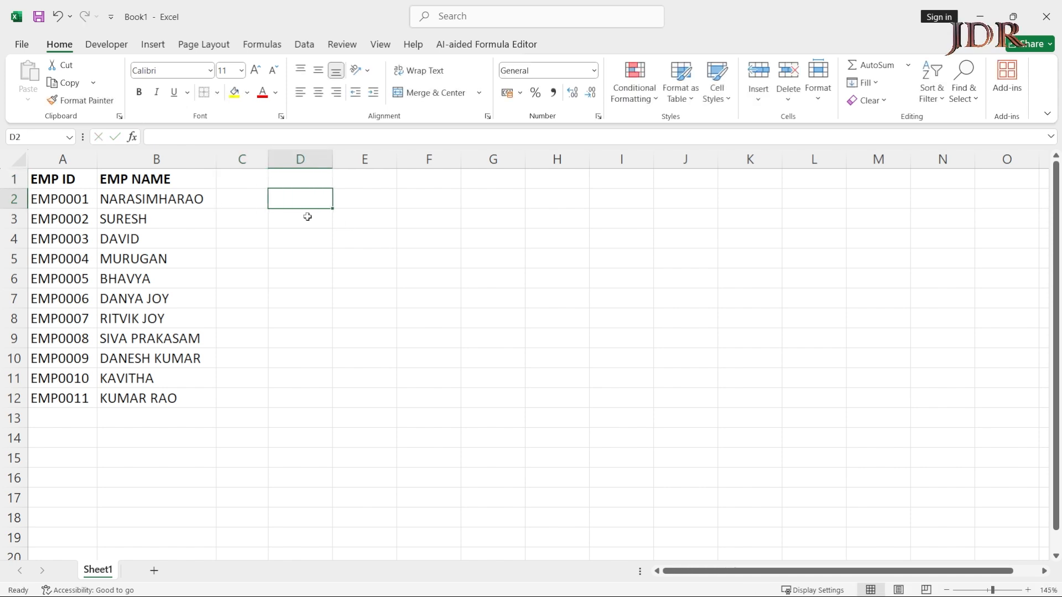
{"action": "key", "text": "Left"}
{"action": "key", "text": "Left"}
{"action": "key", "text": "Left"}
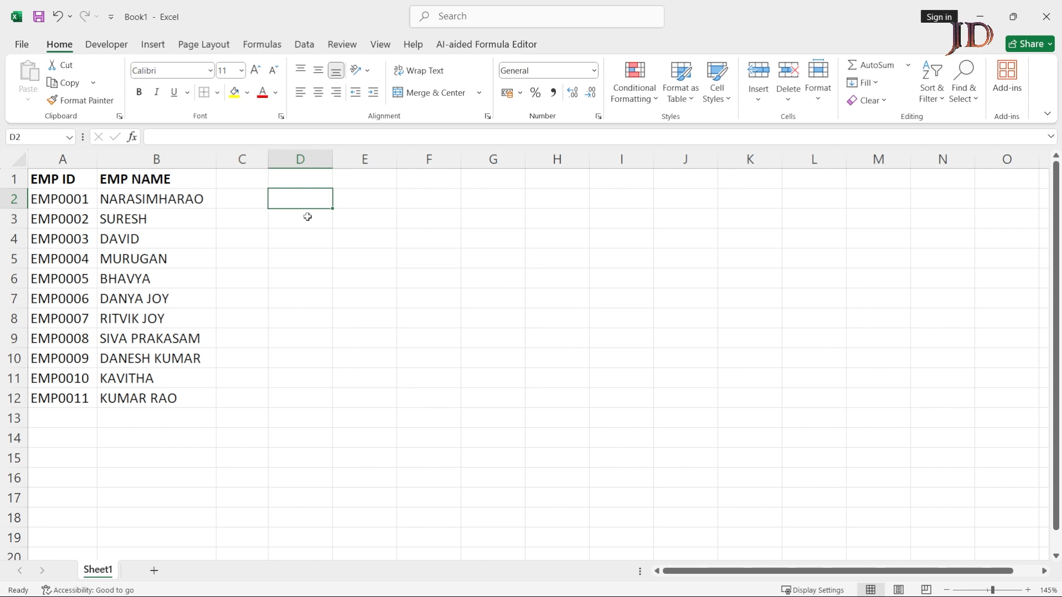
Widen column C slightly and select cell C2.
{"action": "left_click_drag", "start_coordinate": [268, 159], "coordinate": [273, 158]}
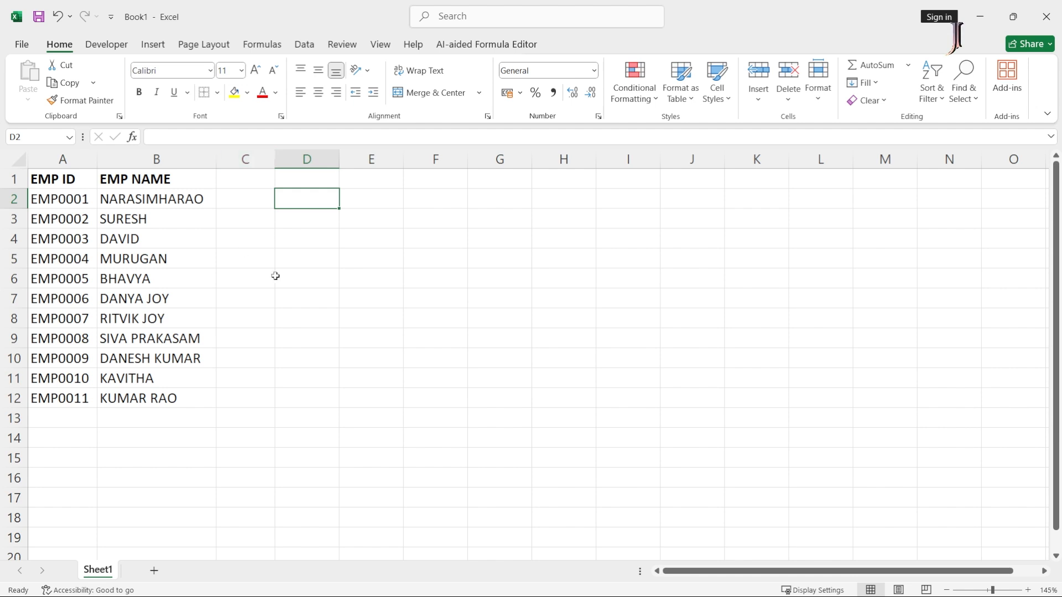
{"action": "left_click", "coordinate": [249, 202]}
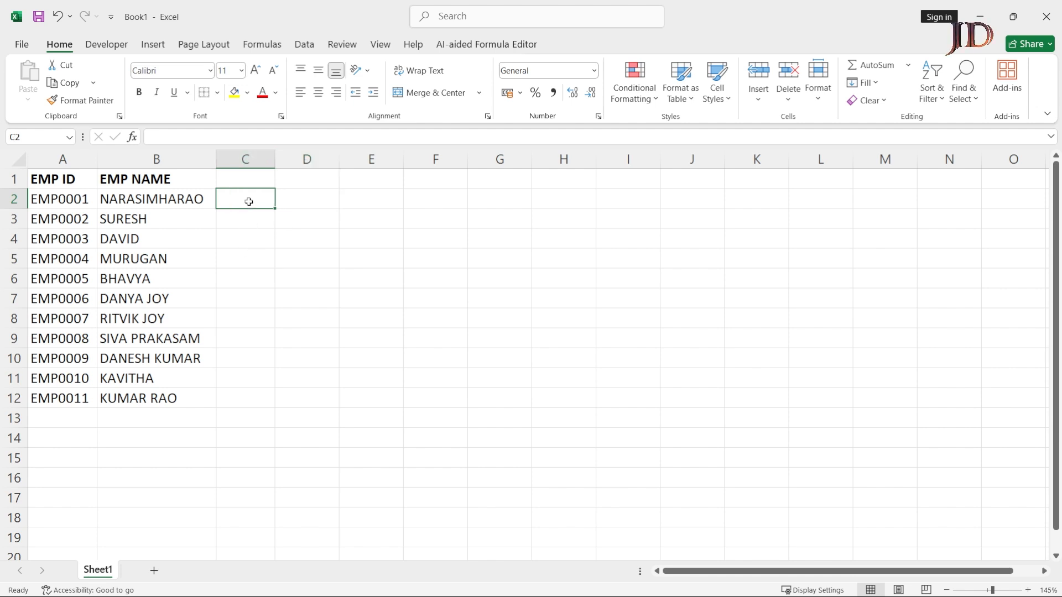
Enable the Developer entry in the ribbon customization options and apply the change.
{"action": "left_click", "coordinate": [116, 47]}
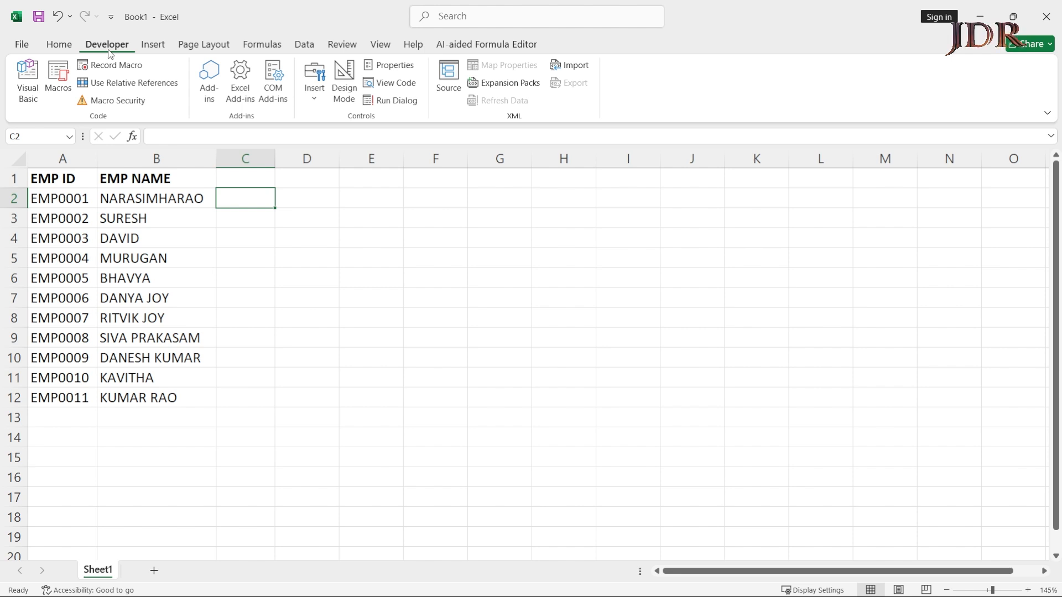
{"action": "left_click", "coordinate": [26, 44]}
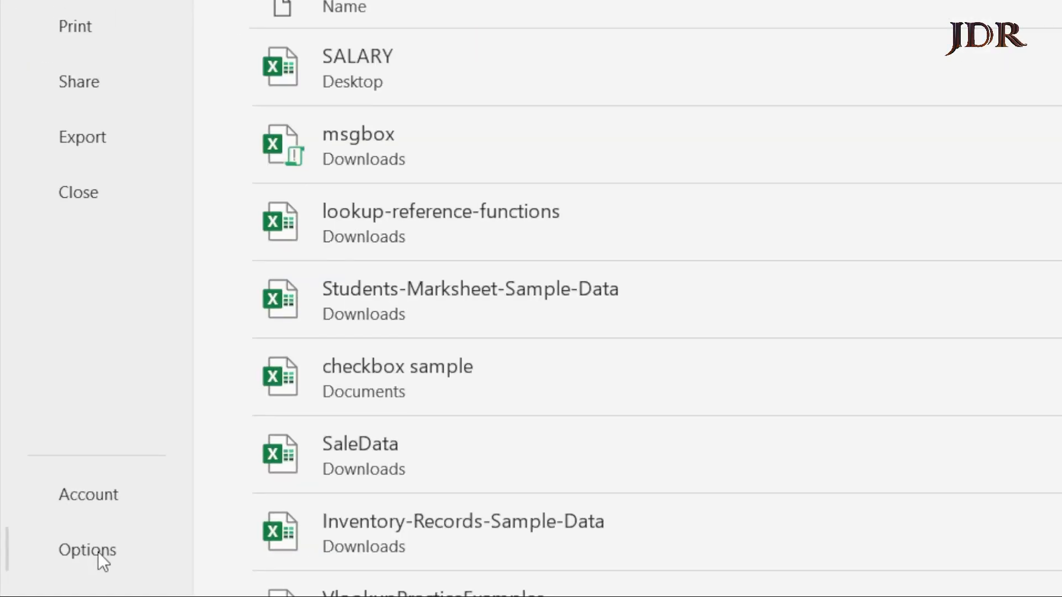
{"action": "left_click", "coordinate": [88, 550]}
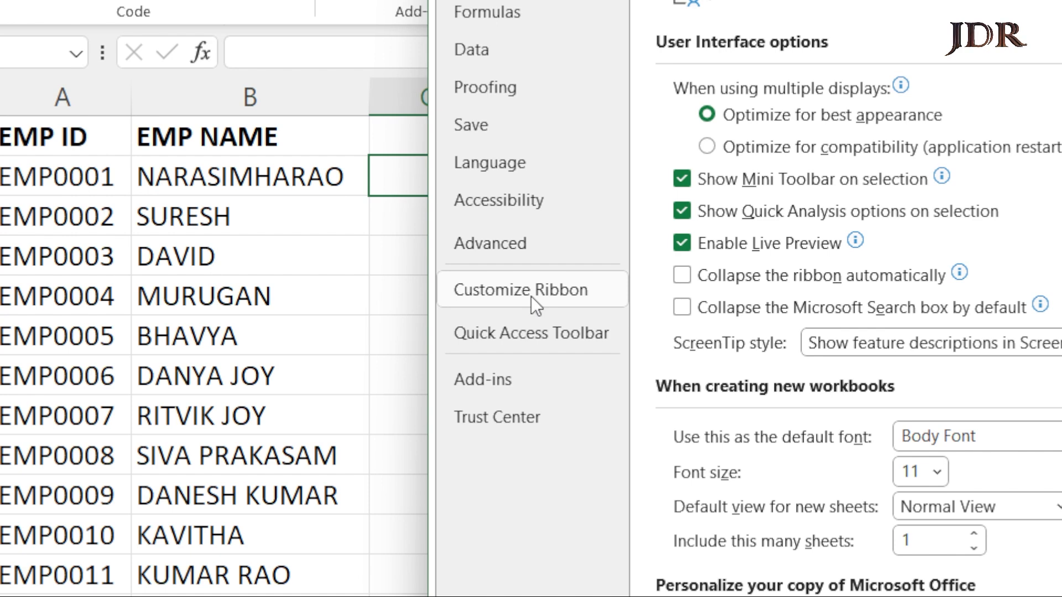
{"action": "left_click", "coordinate": [530, 296]}
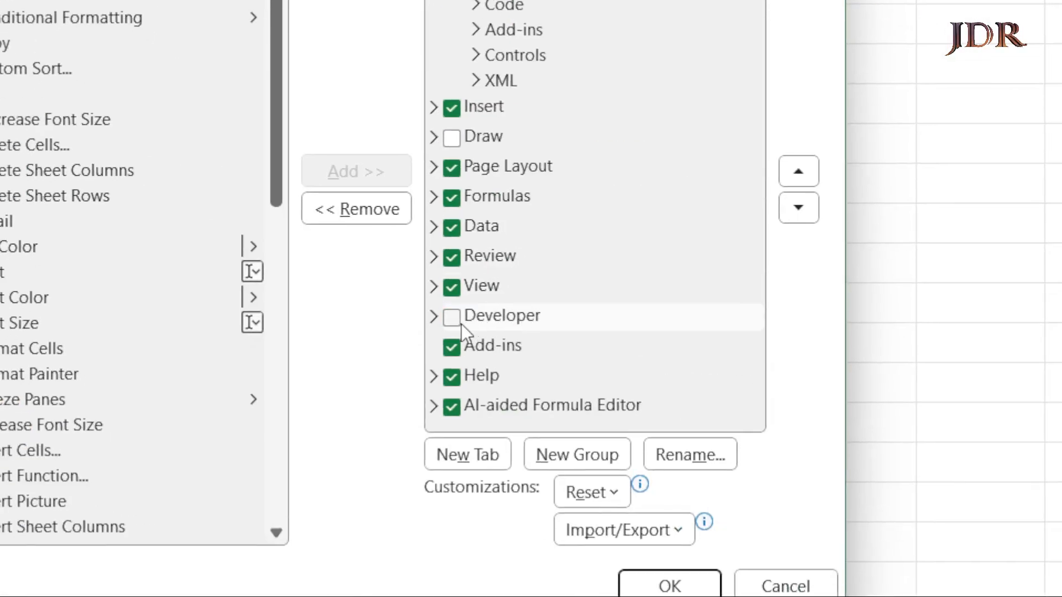
{"action": "left_click", "coordinate": [455, 327]}
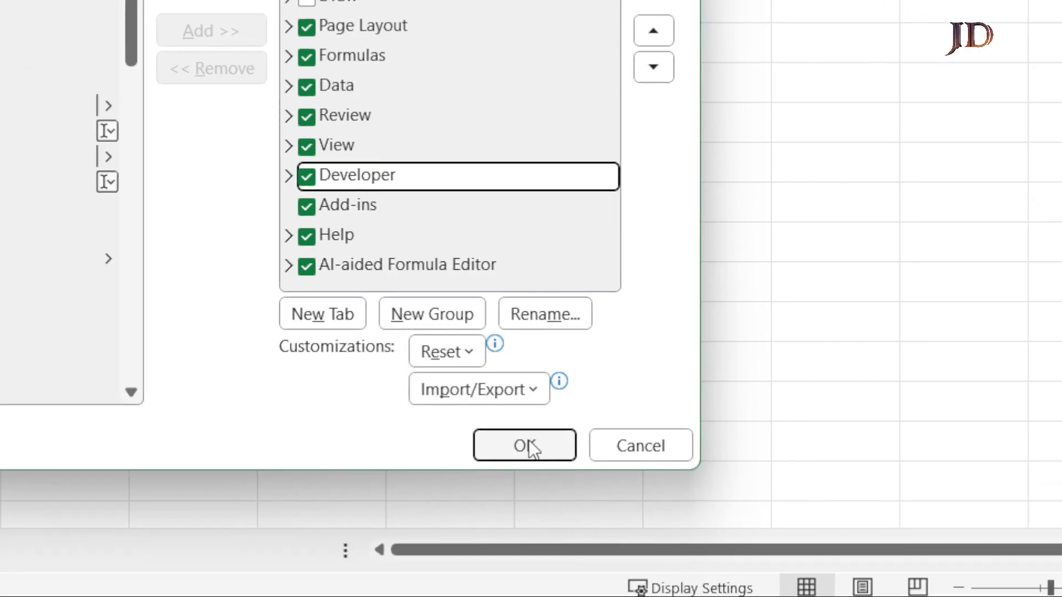
{"action": "left_click", "coordinate": [530, 446]}
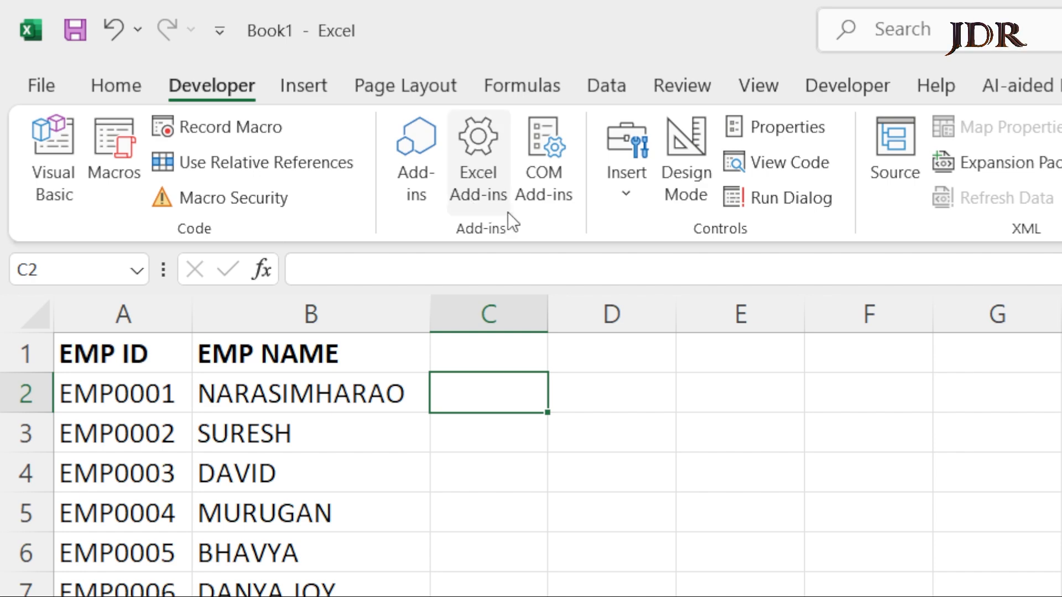
Insert a form-control check box in cell C2 and place the text cursor at the start of its caption.
{"action": "left_click", "coordinate": [635, 197]}
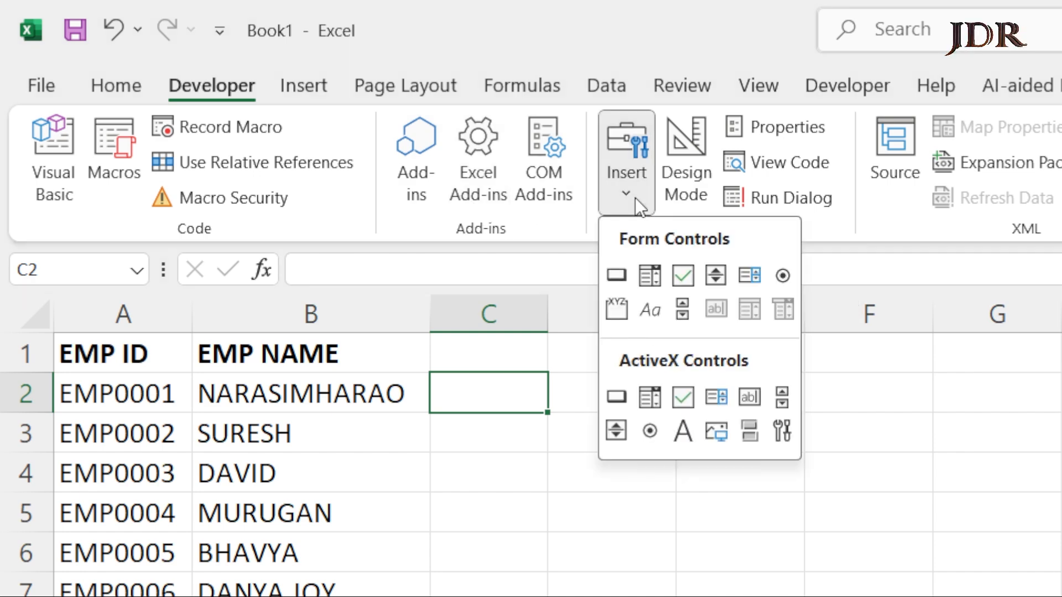
{"action": "left_click", "coordinate": [688, 274]}
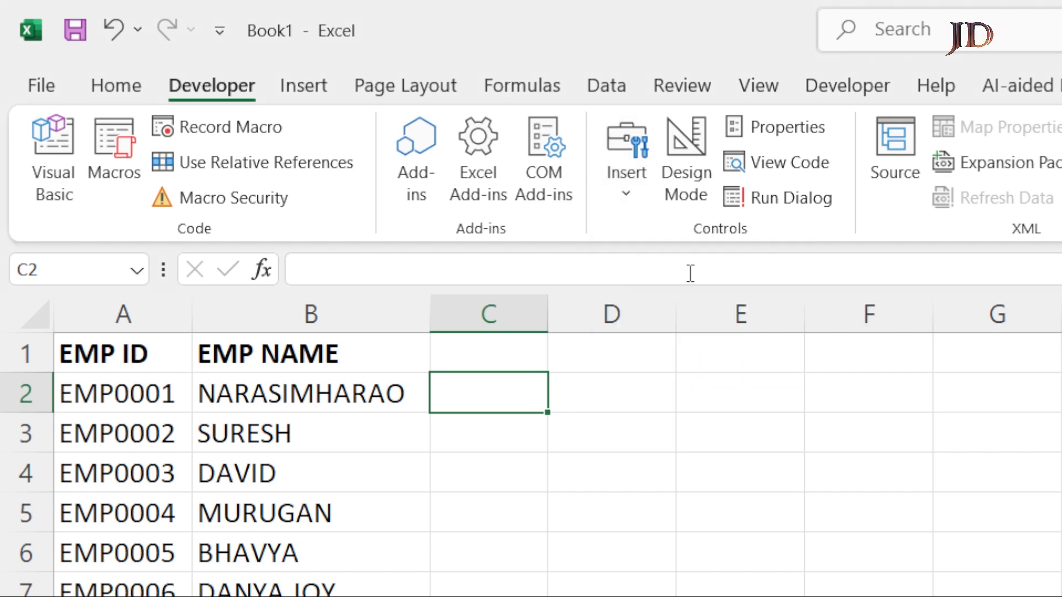
{"action": "mouse_move", "coordinate": [457, 381]}
{"action": "left_mouse_down"}
{"action": "mouse_move", "coordinate": [472, 389]}
{"action": "mouse_move", "coordinate": [508, 376]}
{"action": "left_mouse_up"}
{"action": "left_click", "coordinate": [472, 388]}
{"action": "left_click", "coordinate": [512, 383]}
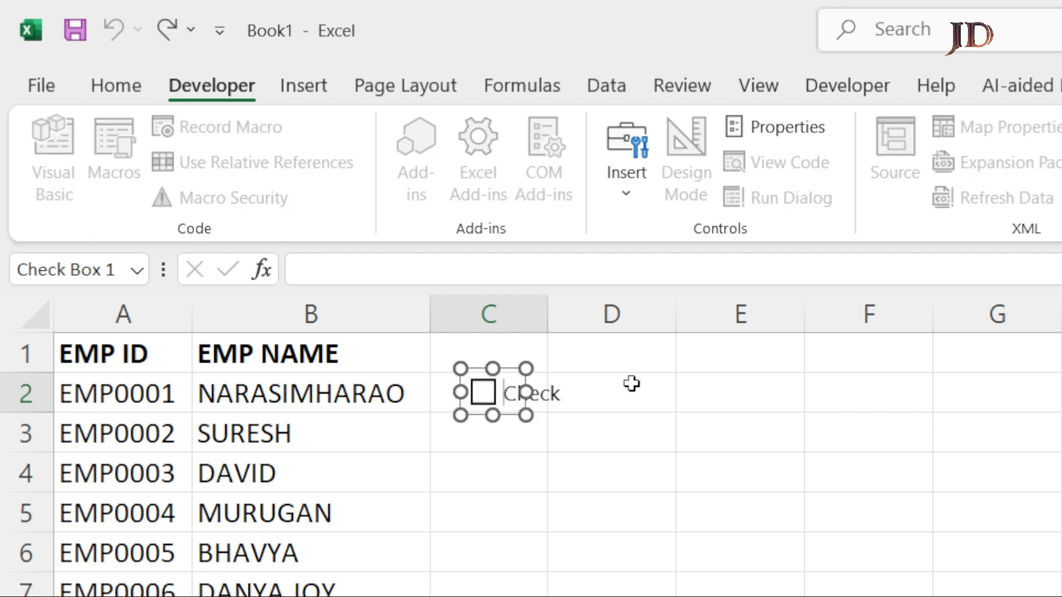
Delete the caption text of the check box in C2, leaving only the box.
{"action": "key", "text": "Delete"}
{"action": "key", "text": "Delete"}
{"action": "key", "text": "Delete"}
{"action": "key", "text": "Delete"}
{"action": "key", "text": "Delete"}
{"action": "key", "text": "Delete"}
{"action": "key", "text": "Delete"}
{"action": "key", "text": "Delete"}
{"action": "key", "text": "Delete"}
{"action": "key", "text": "Delete"}
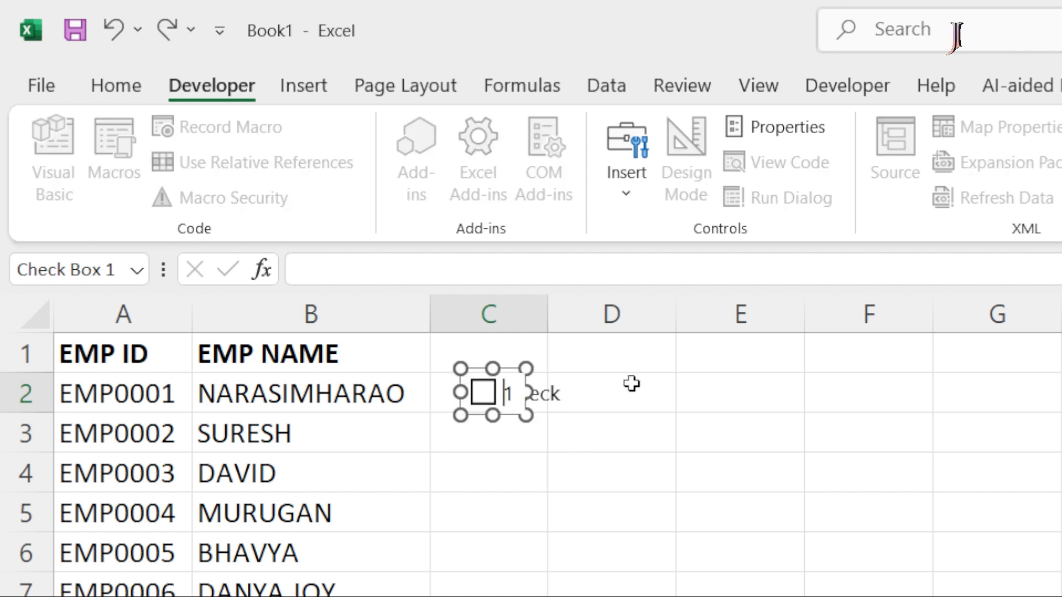
{"action": "left_click", "coordinate": [575, 412]}
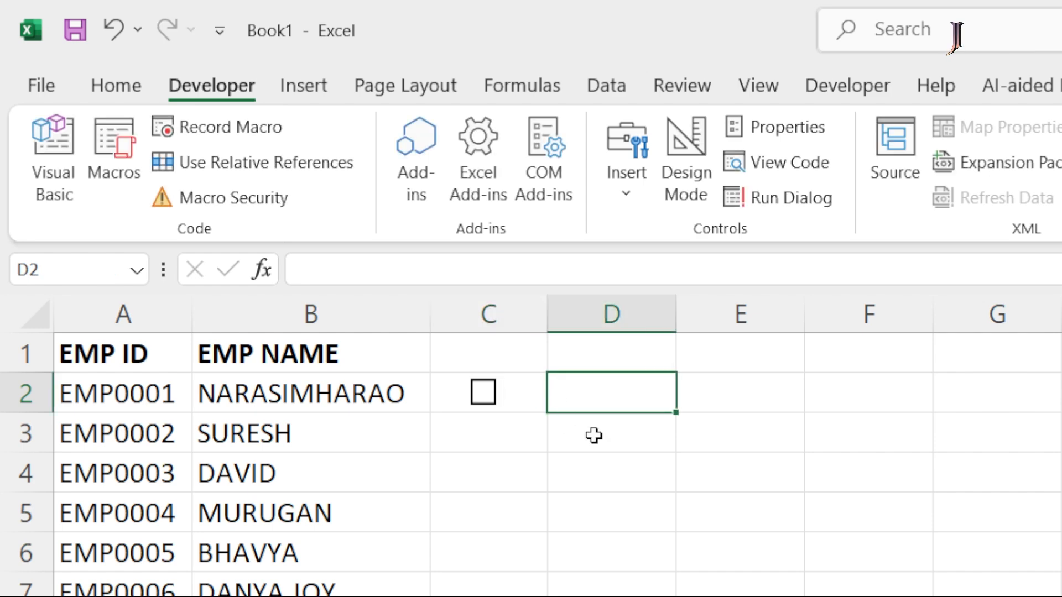
Fill the check box from C2 across to column H and down to row 12.
{"action": "key", "text": "Left"}
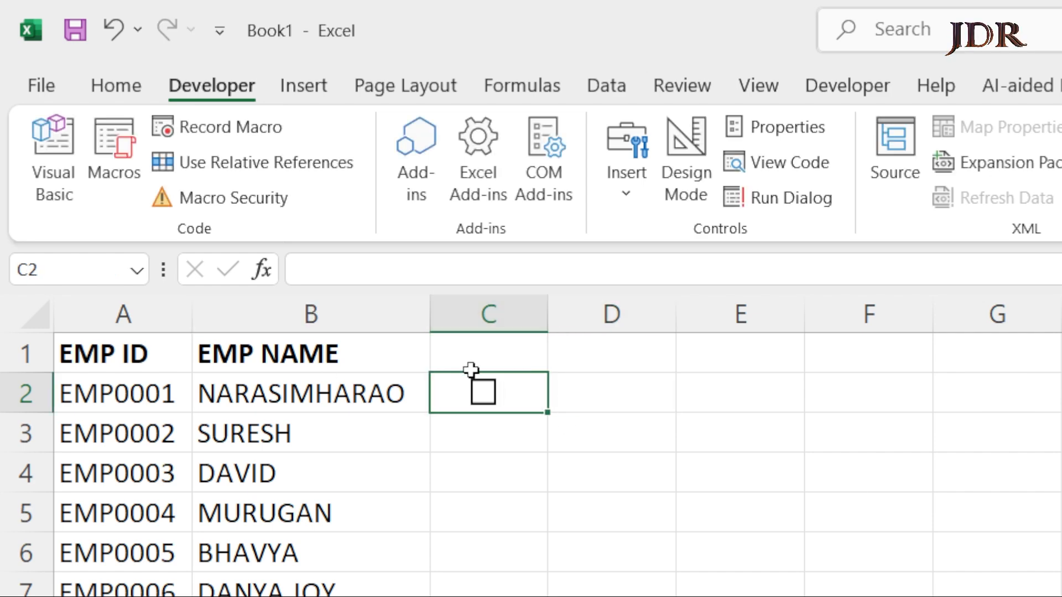
{"action": "left_click_drag", "start_coordinate": [551, 412], "coordinate": [1006, 439]}
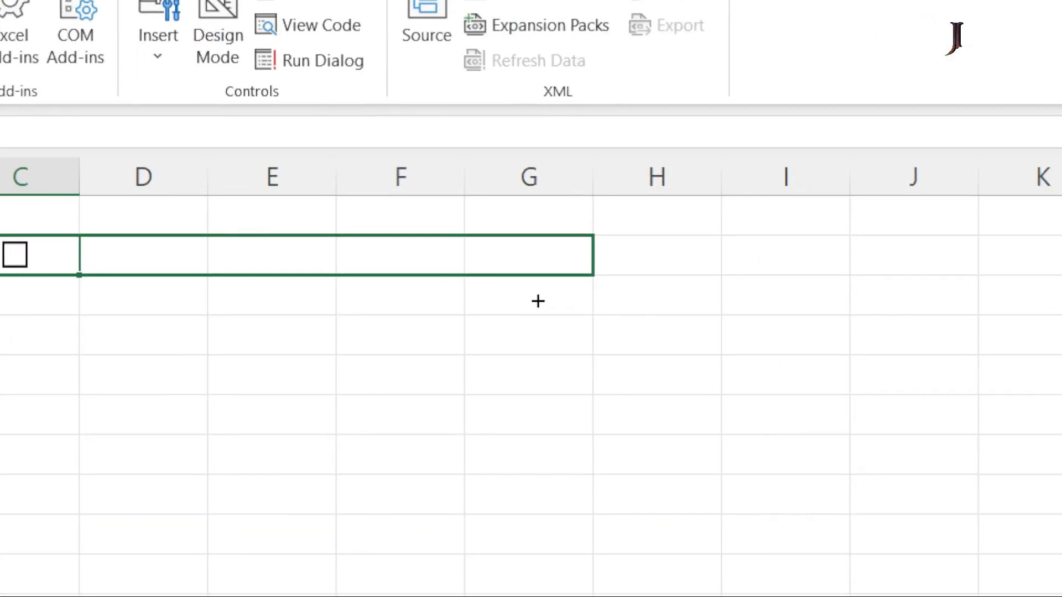
{"action": "left_click_drag", "start_coordinate": [538, 301], "coordinate": [672, 299]}
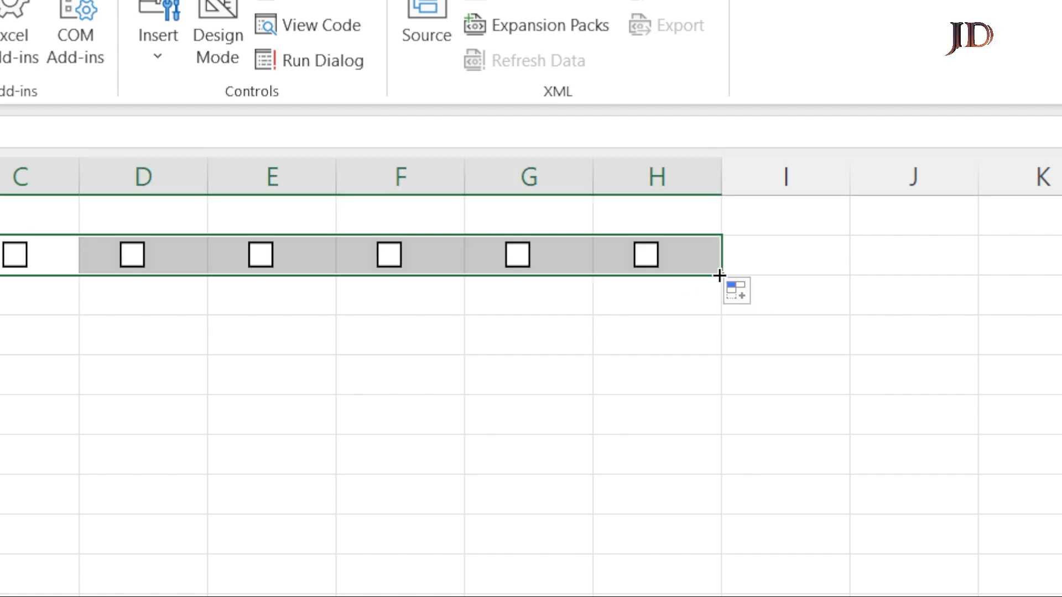
{"action": "mouse_move", "coordinate": [720, 275]}
{"action": "left_mouse_down"}
{"action": "mouse_move", "coordinate": [737, 448]}
{"action": "mouse_move", "coordinate": [590, 372]}
{"action": "mouse_move", "coordinate": [534, 303]}
{"action": "left_mouse_up"}
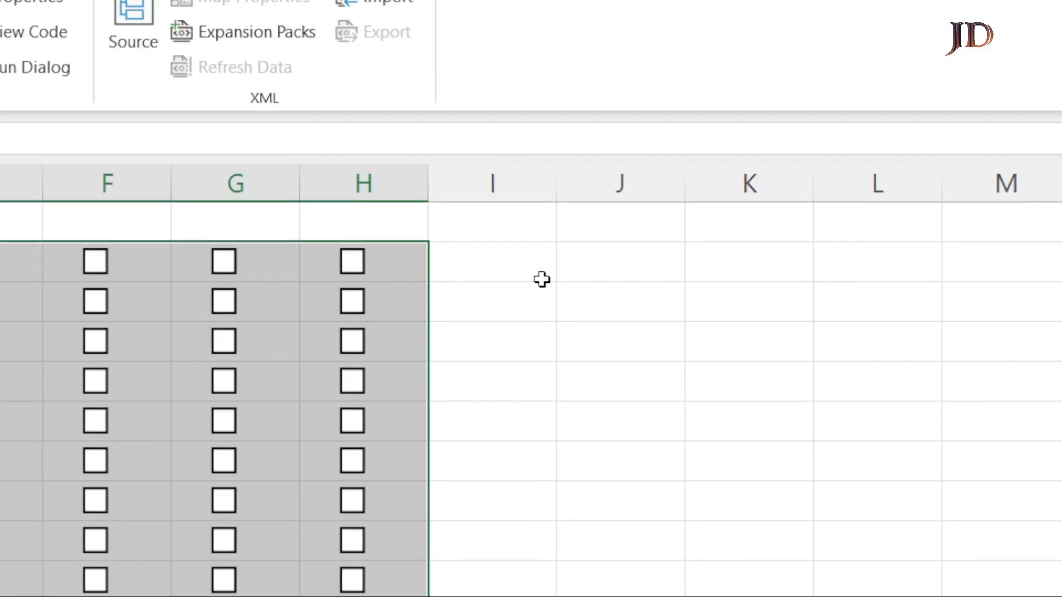
Enter the formula =COUNTIF(C2:H2,TRUE) in cell I2.
{"action": "left_click", "coordinate": [539, 285]}
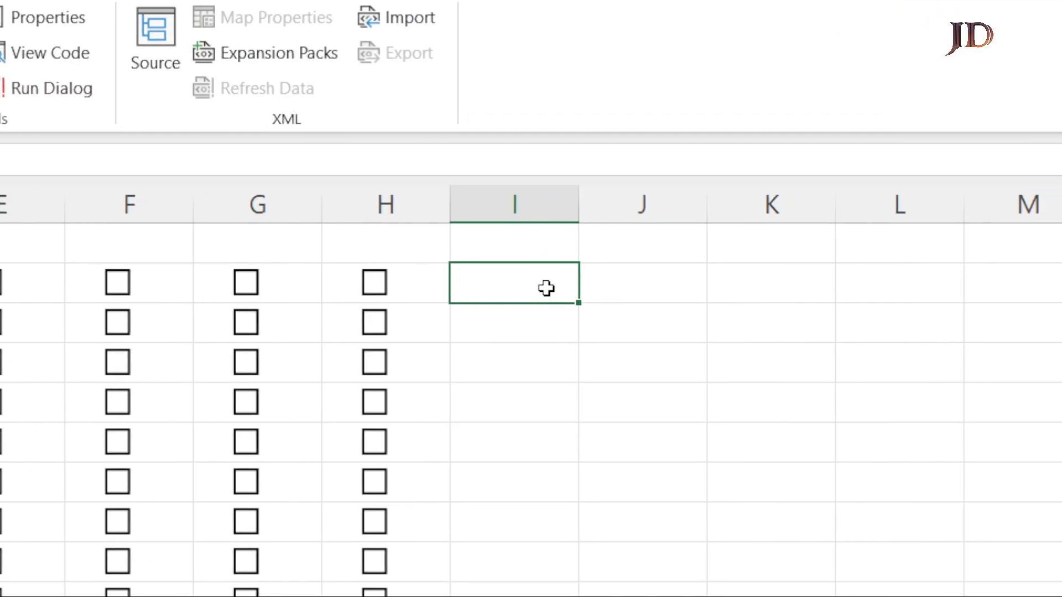
{"action": "type", "text": "=C"}
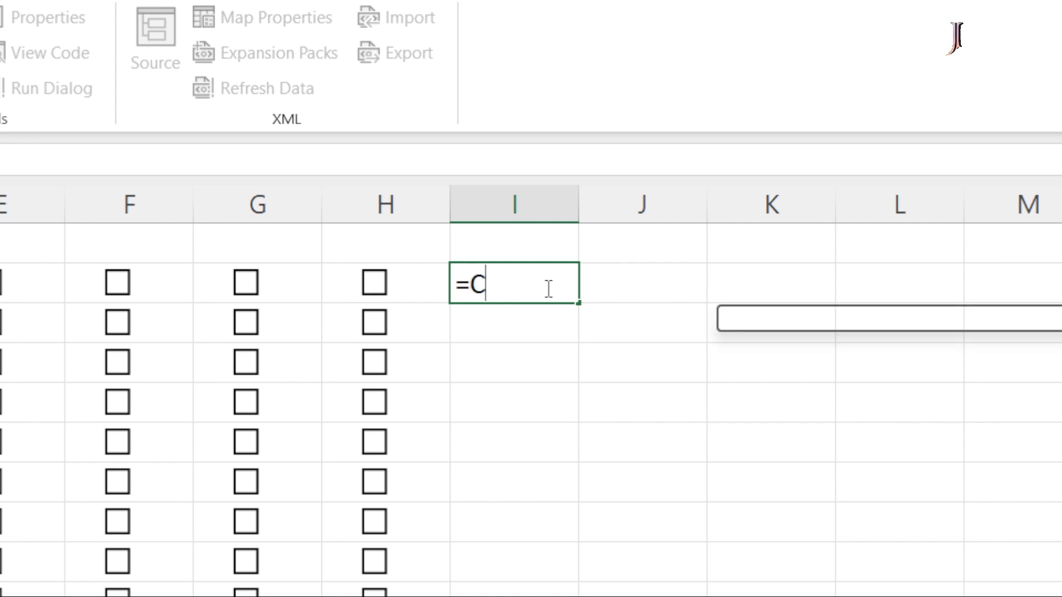
{"action": "type", "text": "OUNTIF"}
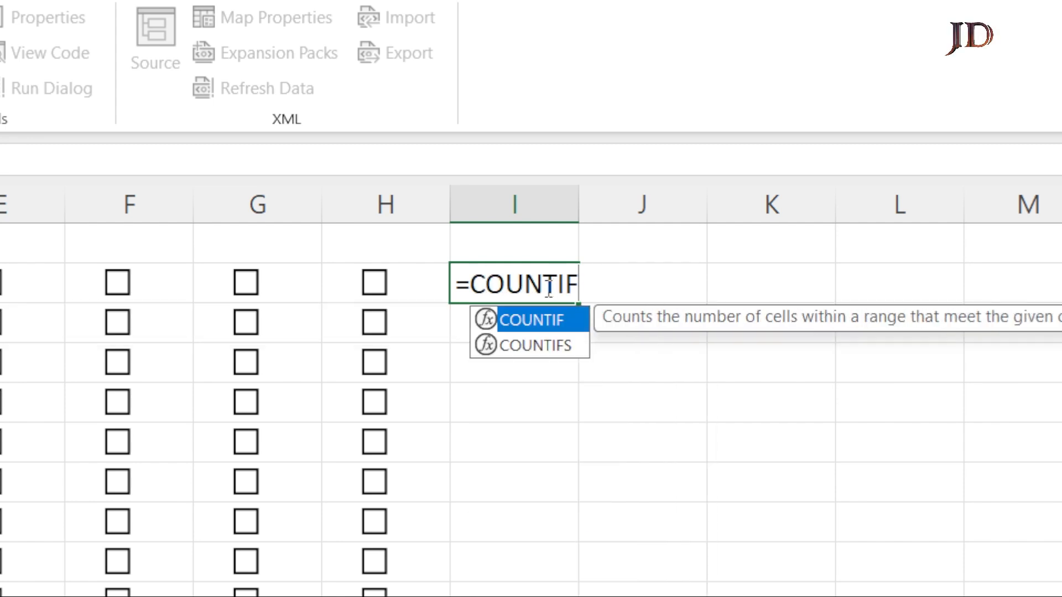
{"action": "type", "text": "("}
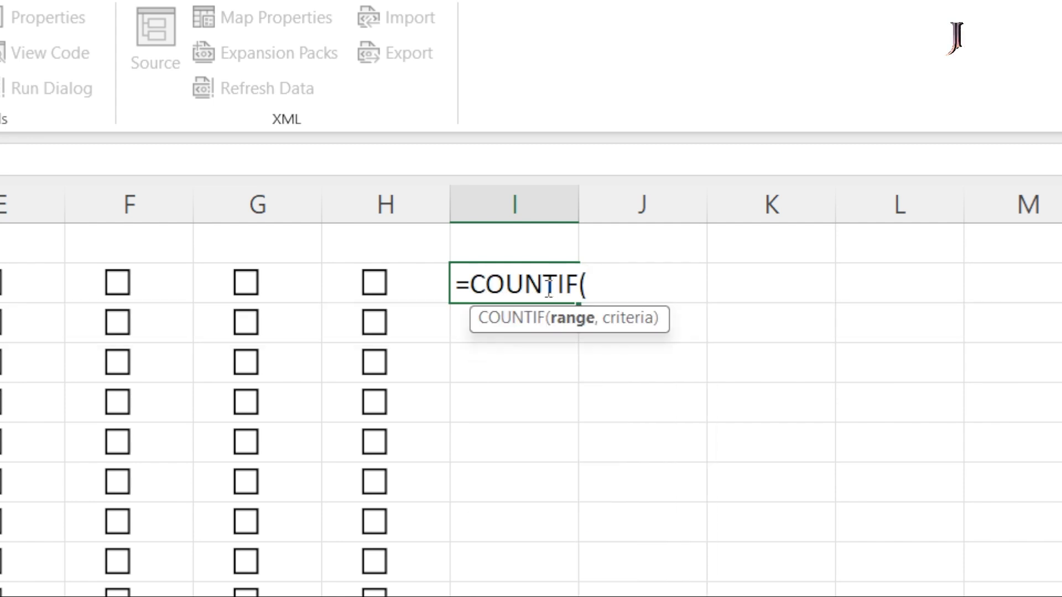
{"action": "key", "text": "Left"}
{"action": "key", "text": "Left"}
{"action": "key", "text": "Left"}
{"action": "key", "text": "Left"}
{"action": "key", "text": "Left"}
{"action": "key", "text": "Left"}
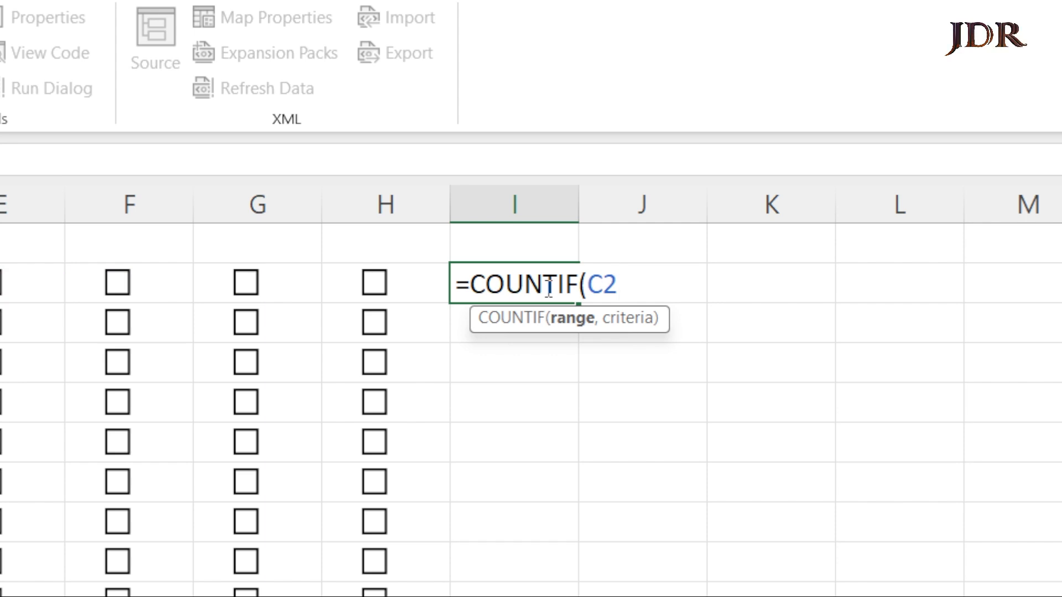
{"action": "key", "text": "shift+Right"}
{"action": "key", "text": "shift+Right"}
{"action": "key", "text": "shift+Right"}
{"action": "key", "text": "shift+Right"}
{"action": "key", "text": "shift+Right"}
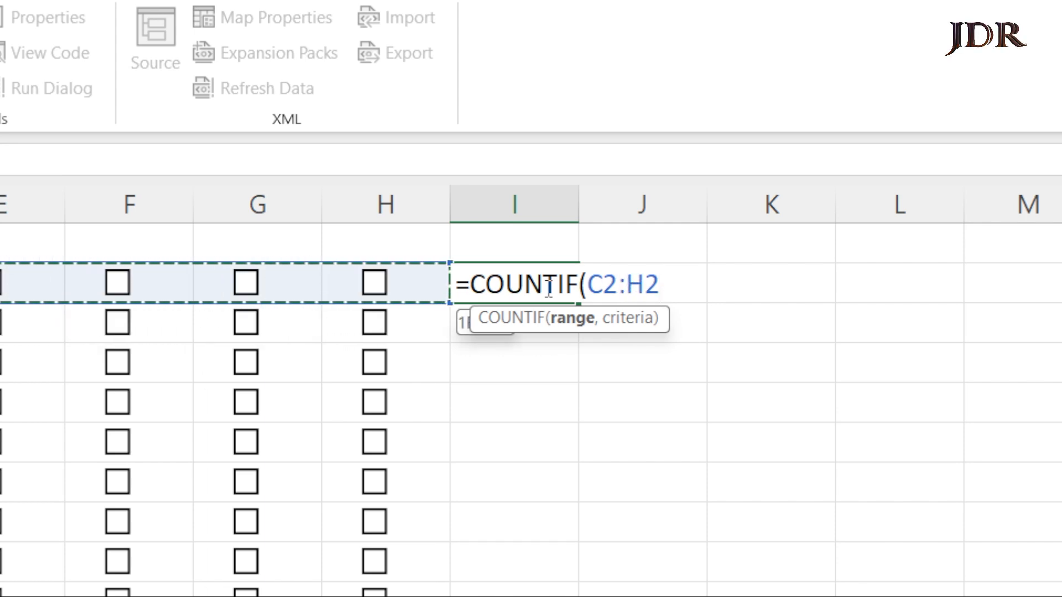
{"action": "type", "text": ",TR"}
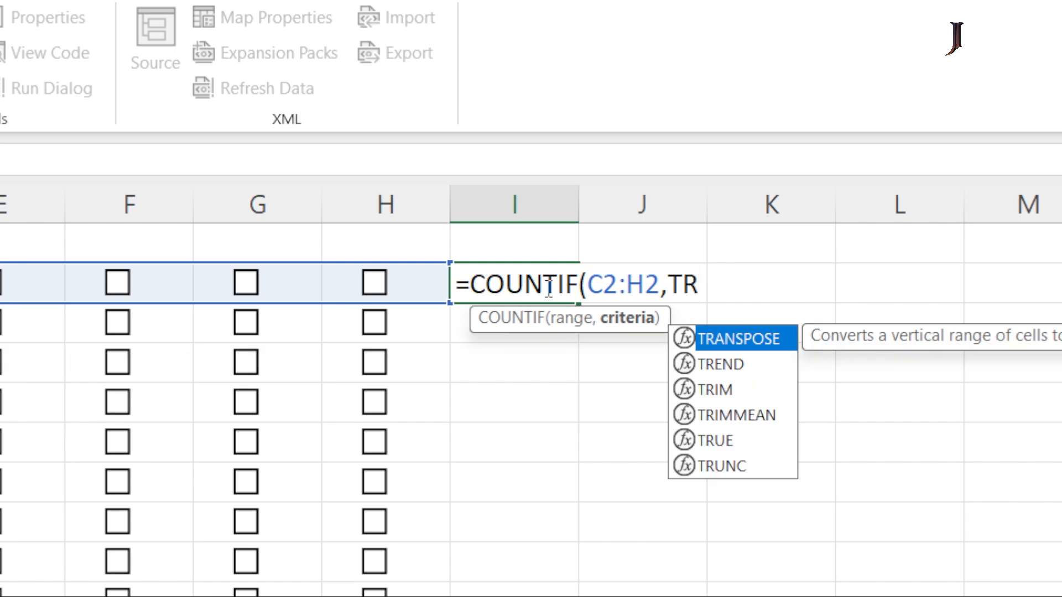
{"action": "type", "text": "UE"}
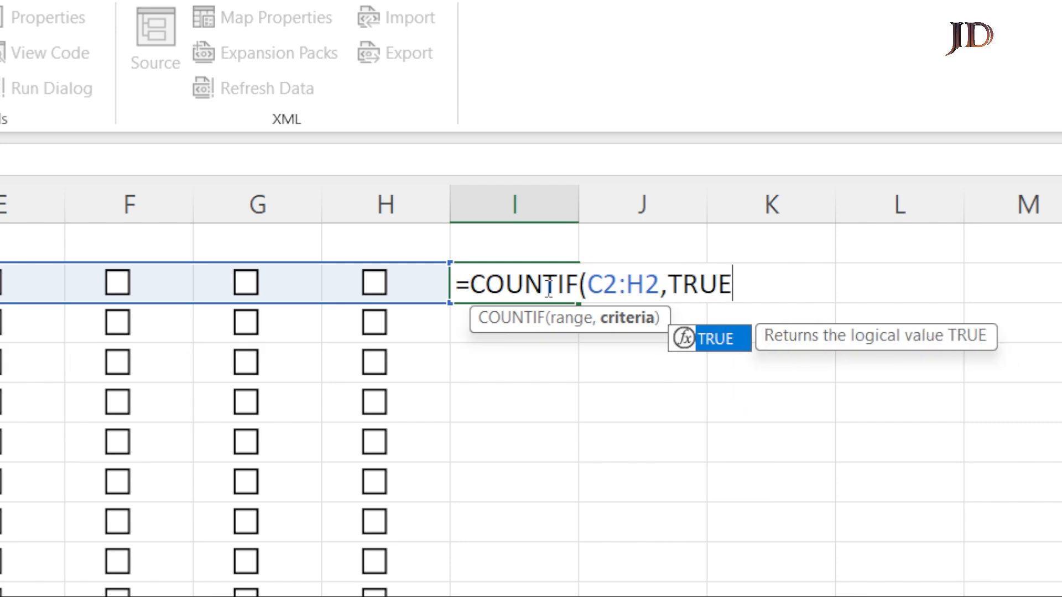
{"action": "type", "text": ")"}
{"action": "key", "text": "Return"}
Test the COUNTIF formula by ticking the check boxes in C2 and D2, and clear both again.
{"action": "left_click", "coordinate": [547, 287]}
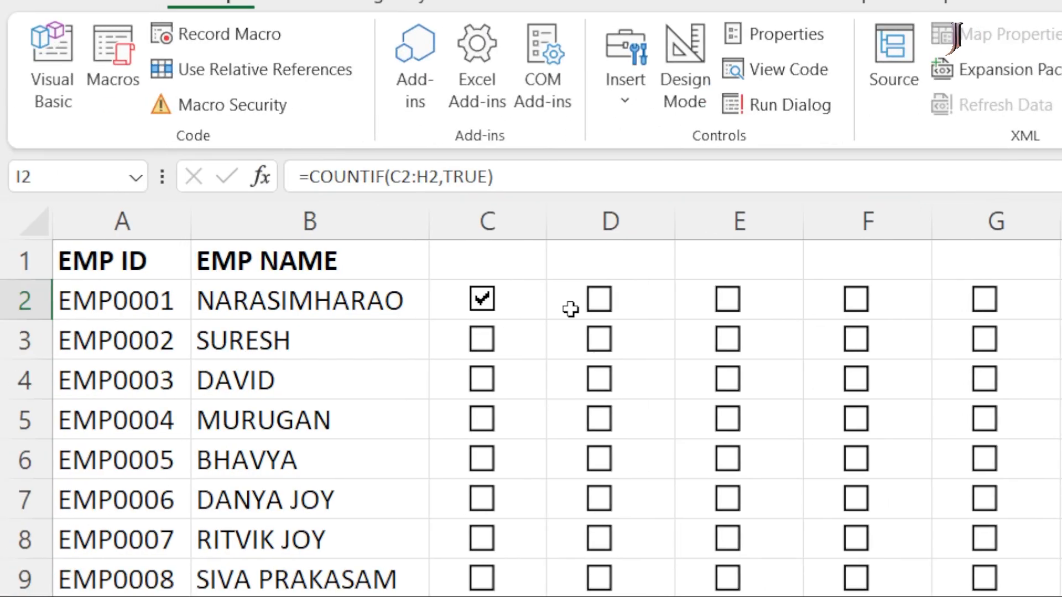
{"action": "left_click", "coordinate": [599, 306]}
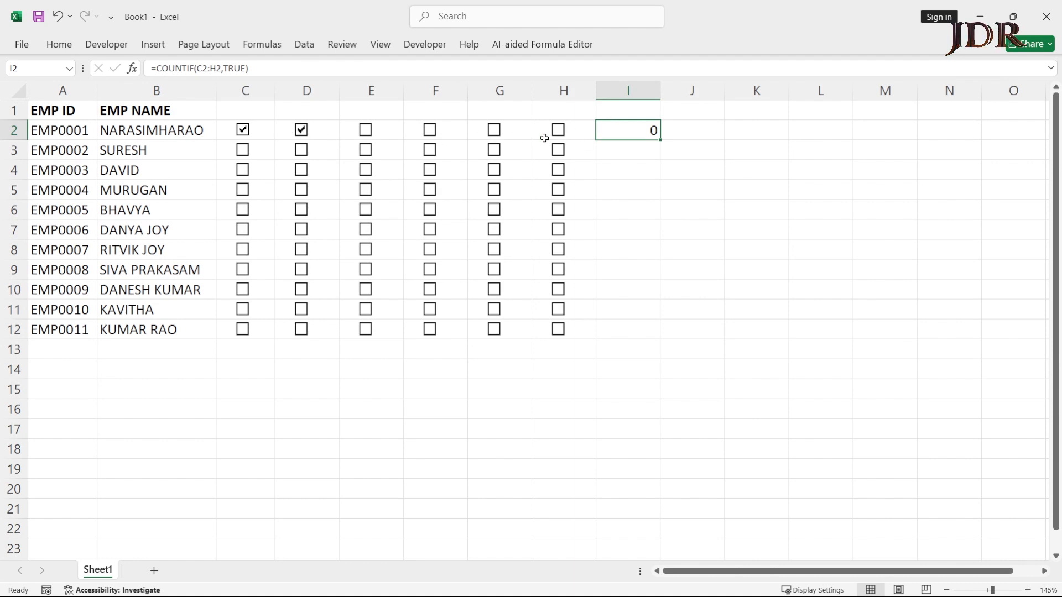
{"action": "left_click", "coordinate": [243, 131]}
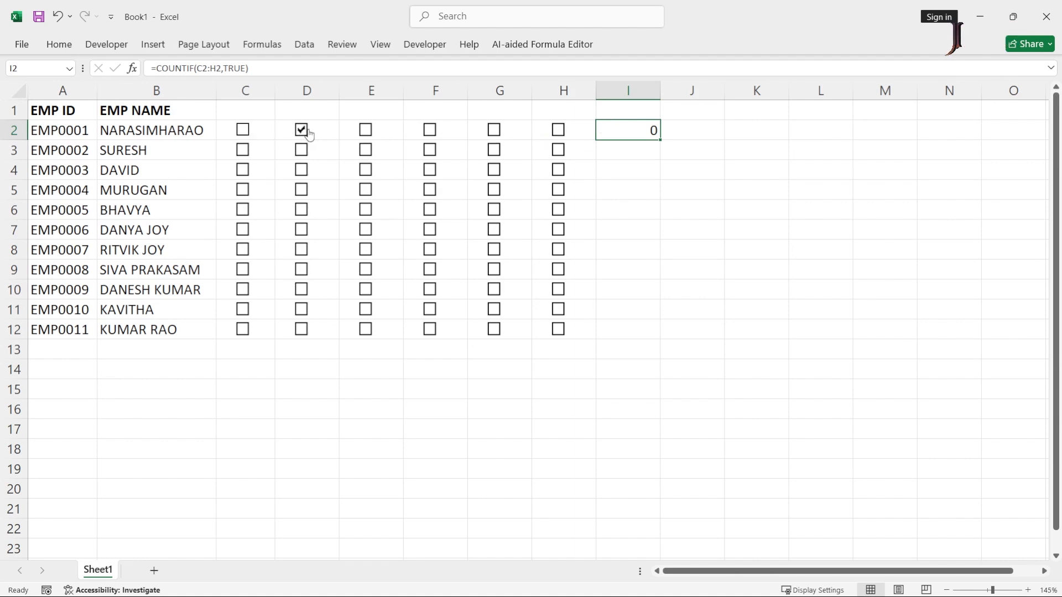
{"action": "left_click", "coordinate": [308, 134]}
Link the check box in C2 to cell $C$2 in its control format settings.
{"action": "right_click", "coordinate": [247, 136]}
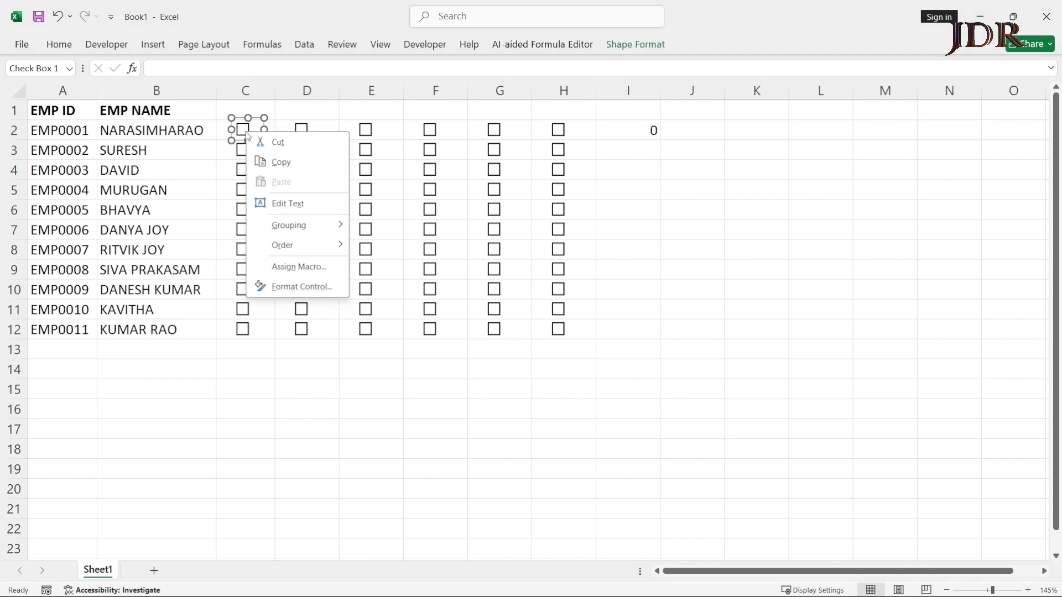
{"action": "left_click", "coordinate": [302, 286]}
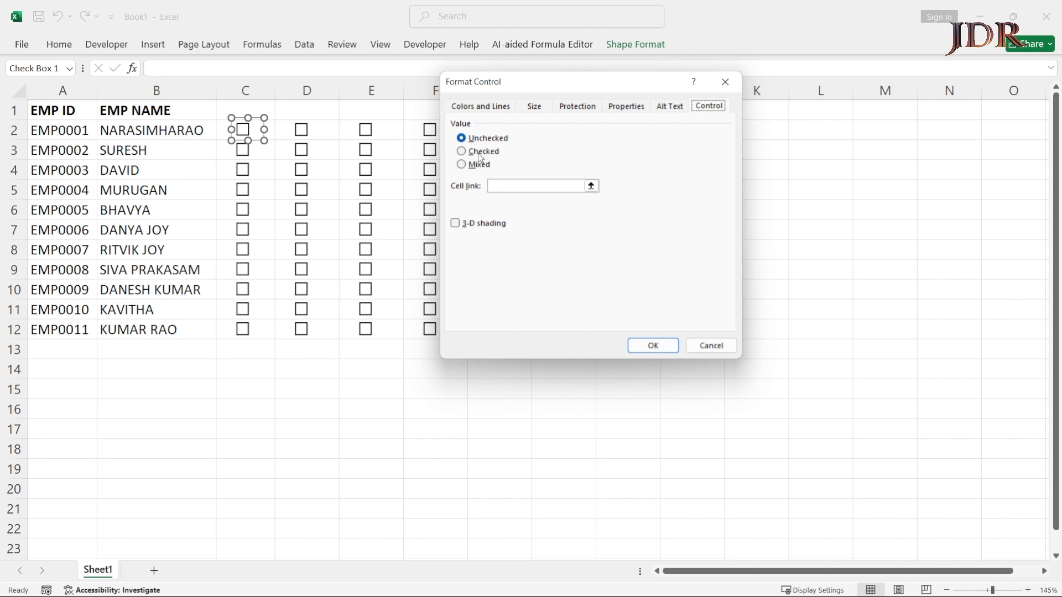
{"action": "left_click", "coordinate": [509, 188]}
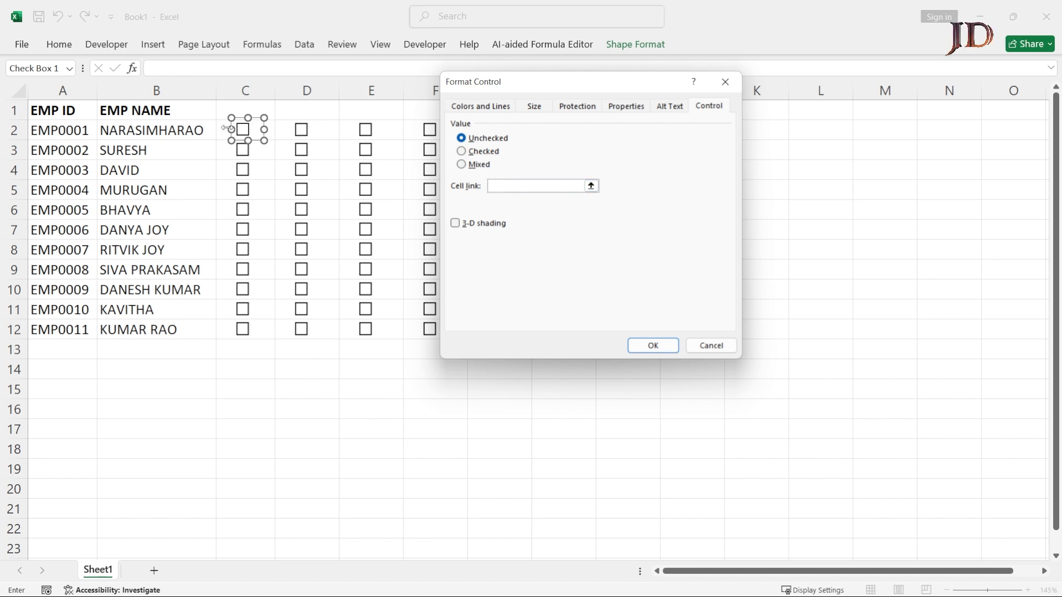
{"action": "left_click", "coordinate": [221, 130]}
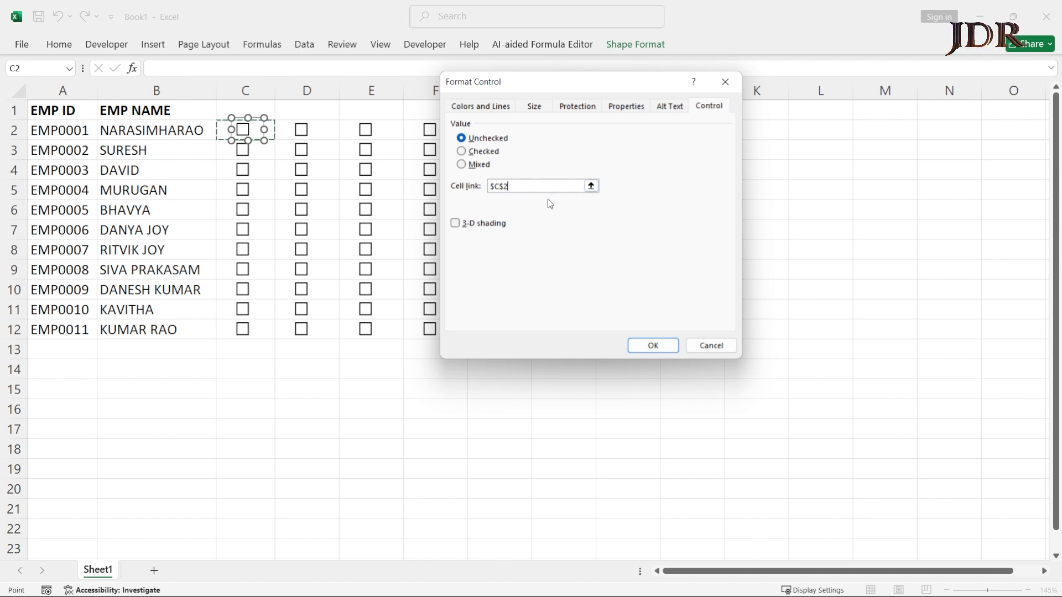
{"action": "left_click", "coordinate": [660, 344]}
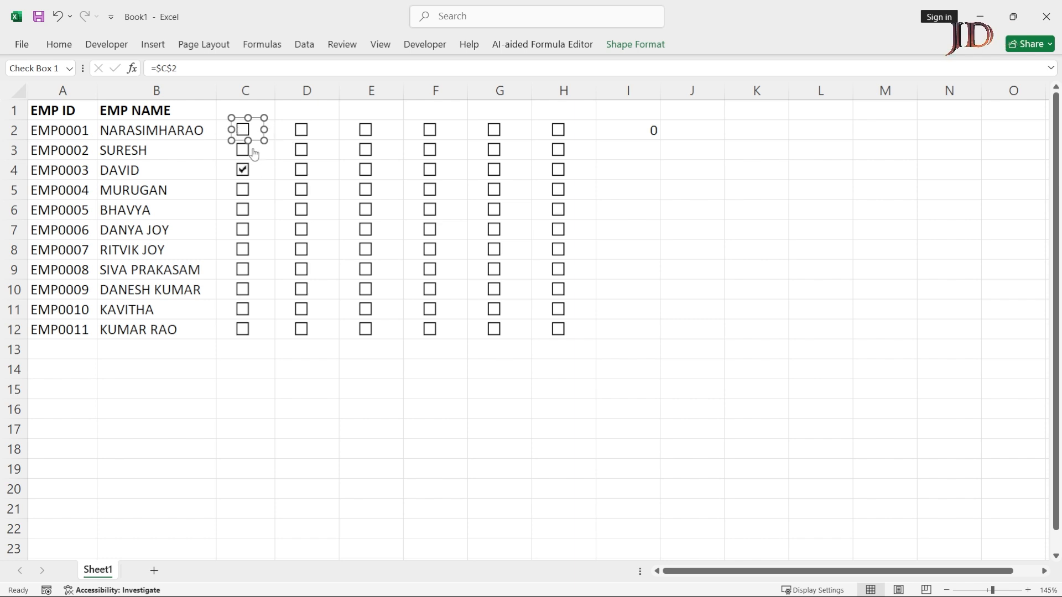
Test the cell link by ticking and clearing check boxes in C2:E2 and in column C below.
{"action": "left_click", "coordinate": [252, 152]}
{"action": "left_click", "coordinate": [342, 176]}
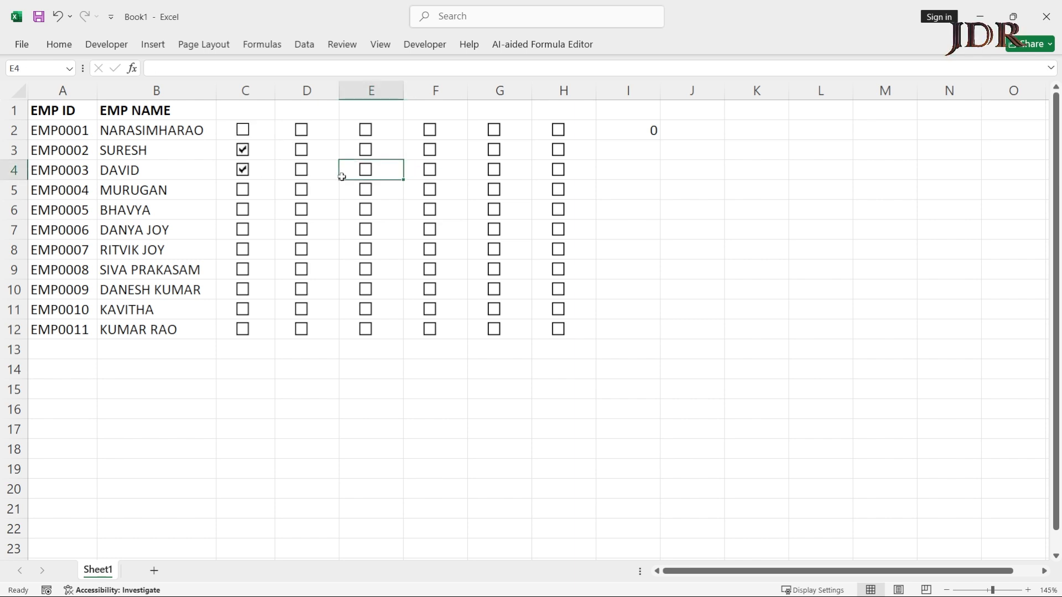
{"action": "left_click", "coordinate": [247, 137]}
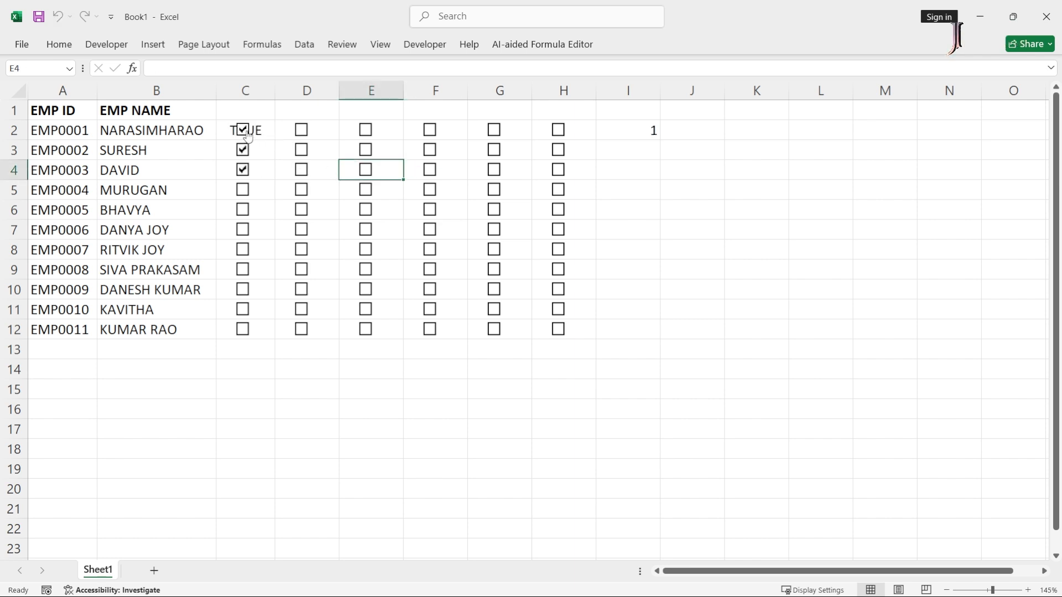
{"action": "left_click", "coordinate": [308, 134]}
{"action": "left_click", "coordinate": [308, 133]}
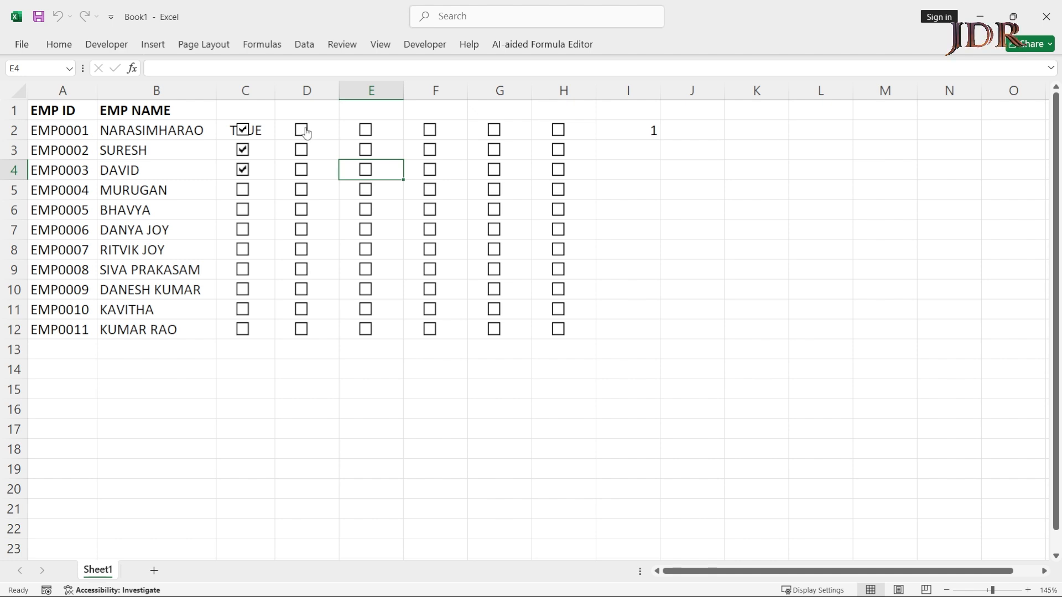
{"action": "left_click", "coordinate": [247, 135]}
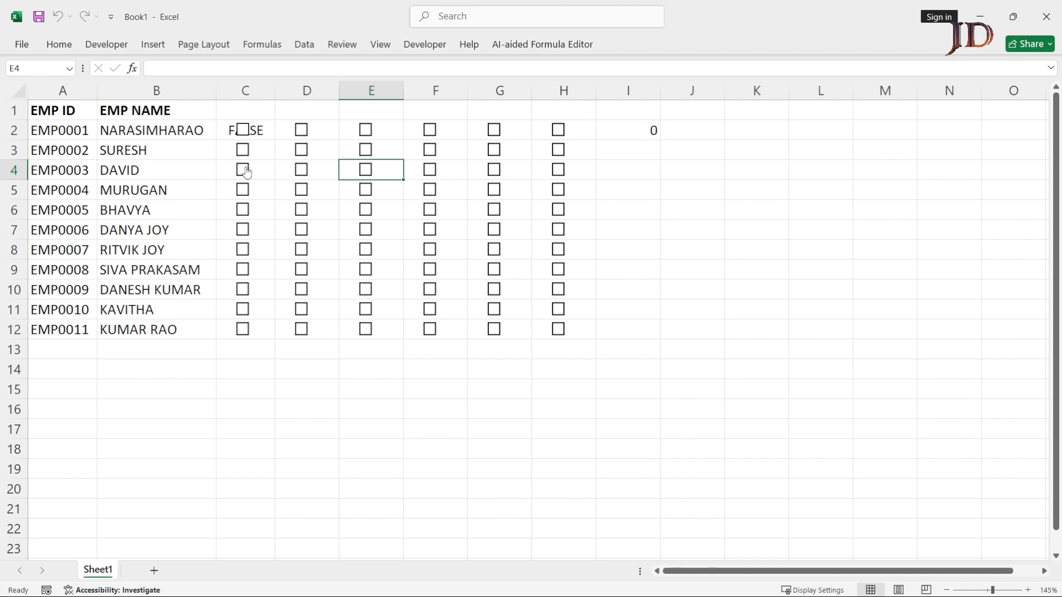
{"action": "left_click", "coordinate": [365, 132]}
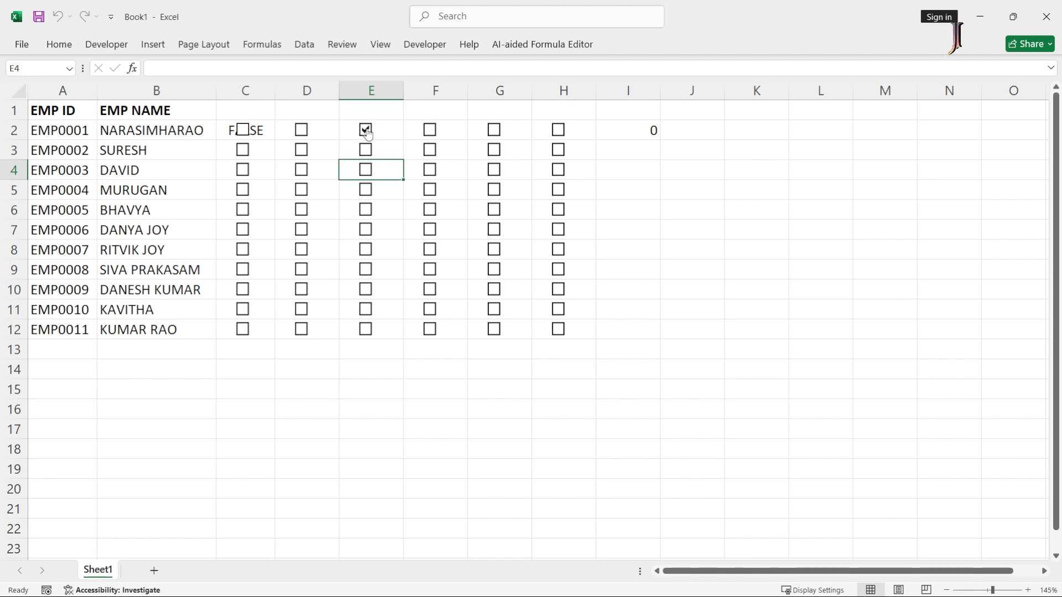
{"action": "left_click", "coordinate": [365, 132]}
{"action": "right_click", "coordinate": [305, 135]}
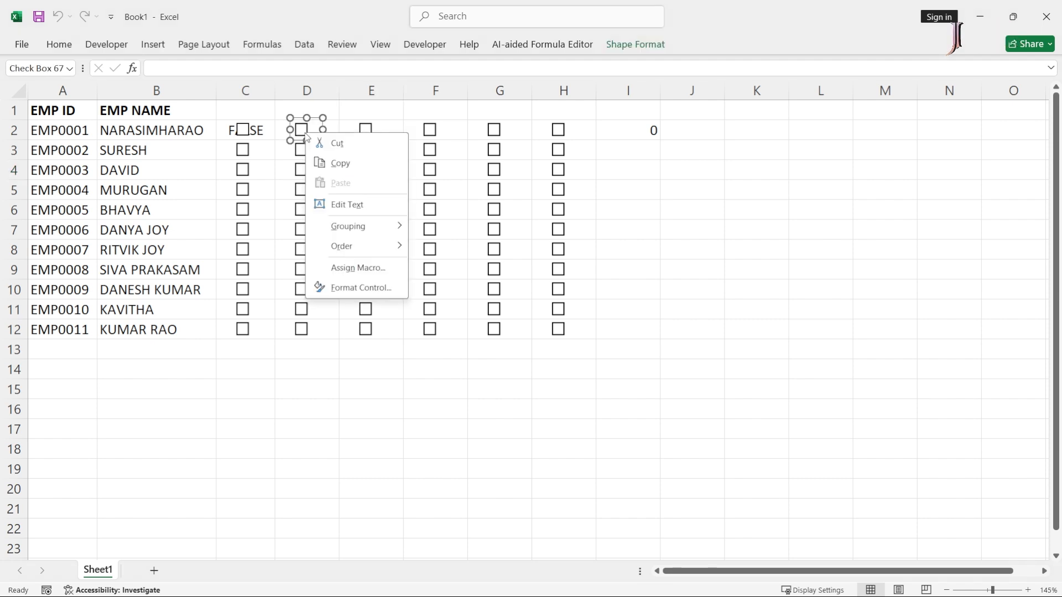
{"action": "left_click", "coordinate": [357, 287]}
{"action": "left_click", "coordinate": [500, 184]}
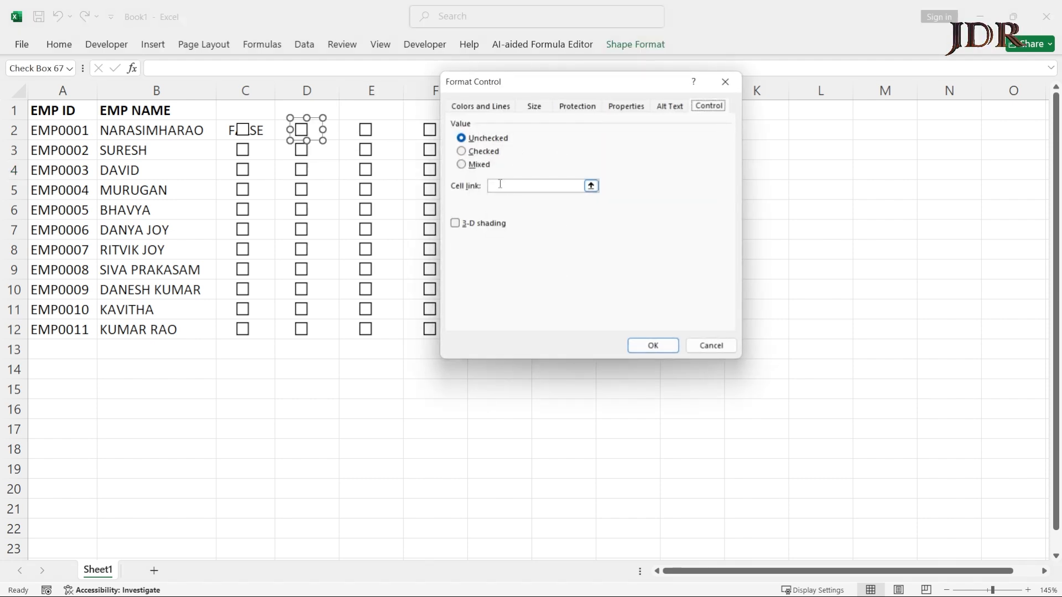
{"action": "left_click", "coordinate": [510, 188]}
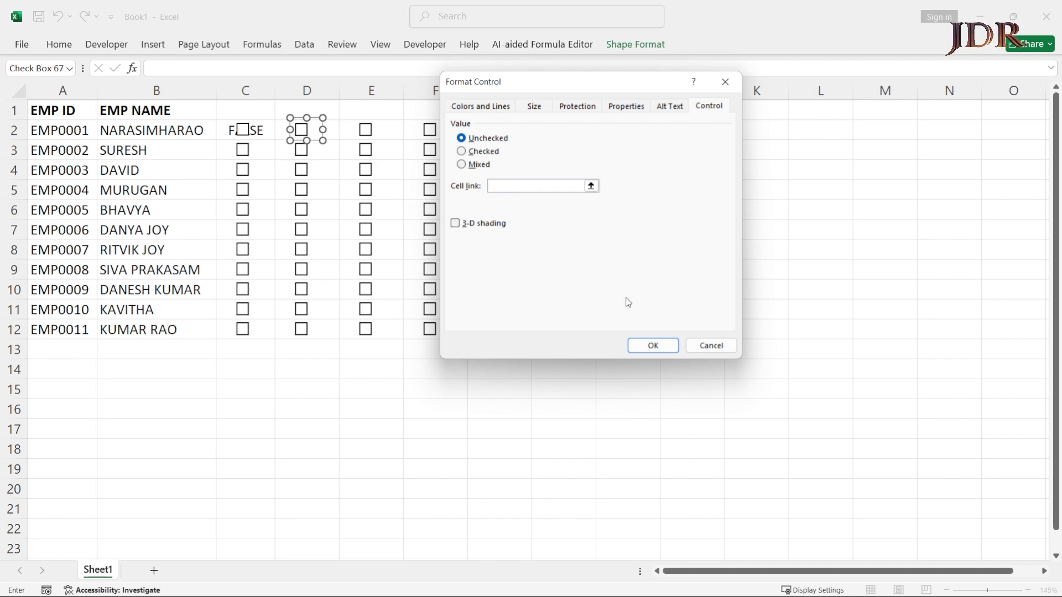
{"action": "left_click", "coordinate": [711, 343]}
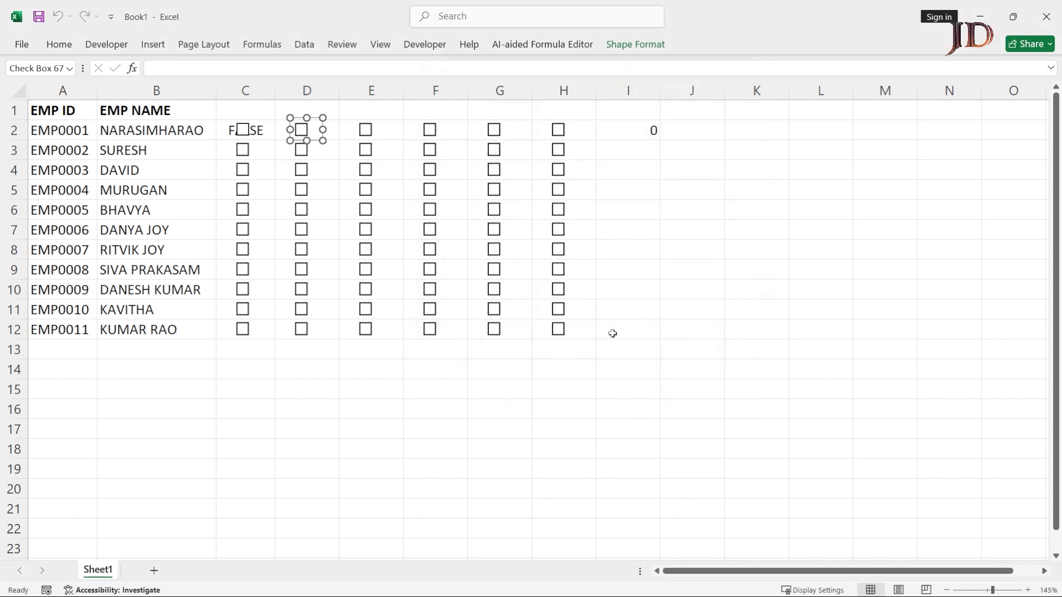
Delete all check boxes from the sheet and clear the leftover linked value in cell C2.
{"action": "right_click", "coordinate": [561, 329]}
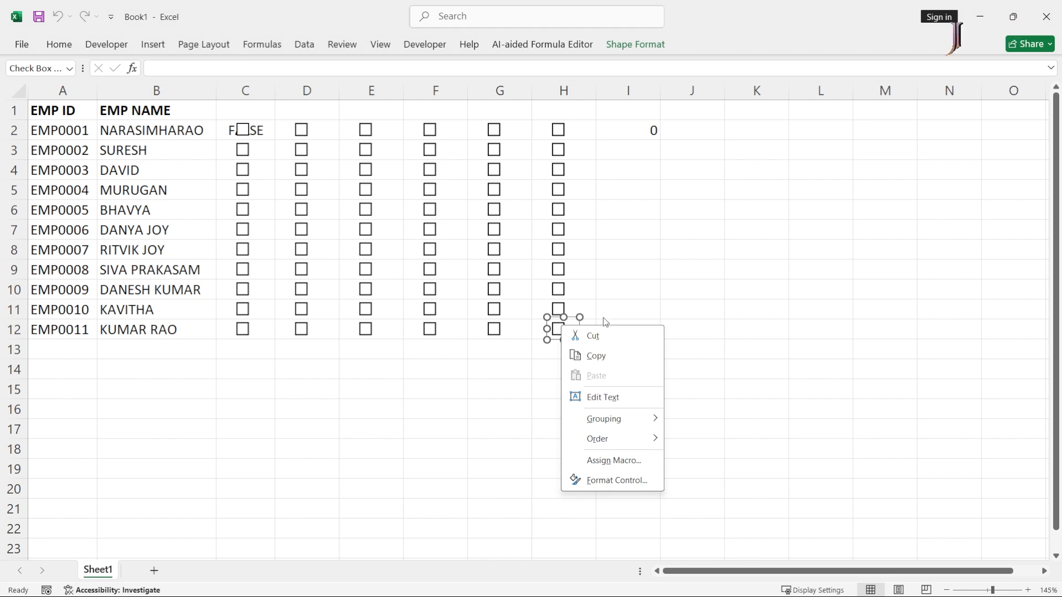
{"action": "key", "text": "Escape"}
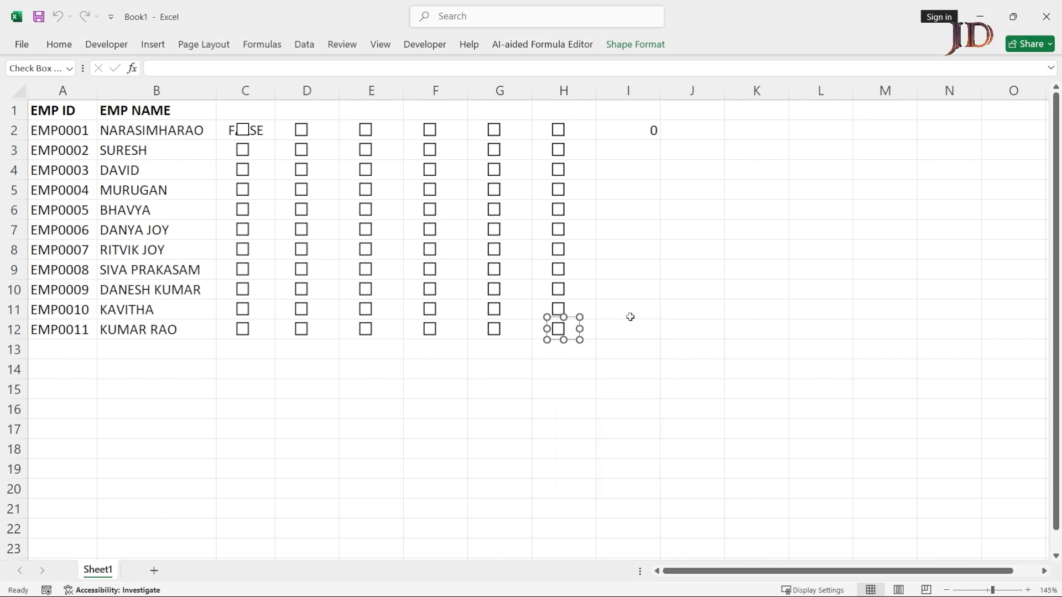
{"action": "key", "text": "ctrl+a"}
{"action": "key", "text": "Delete"}
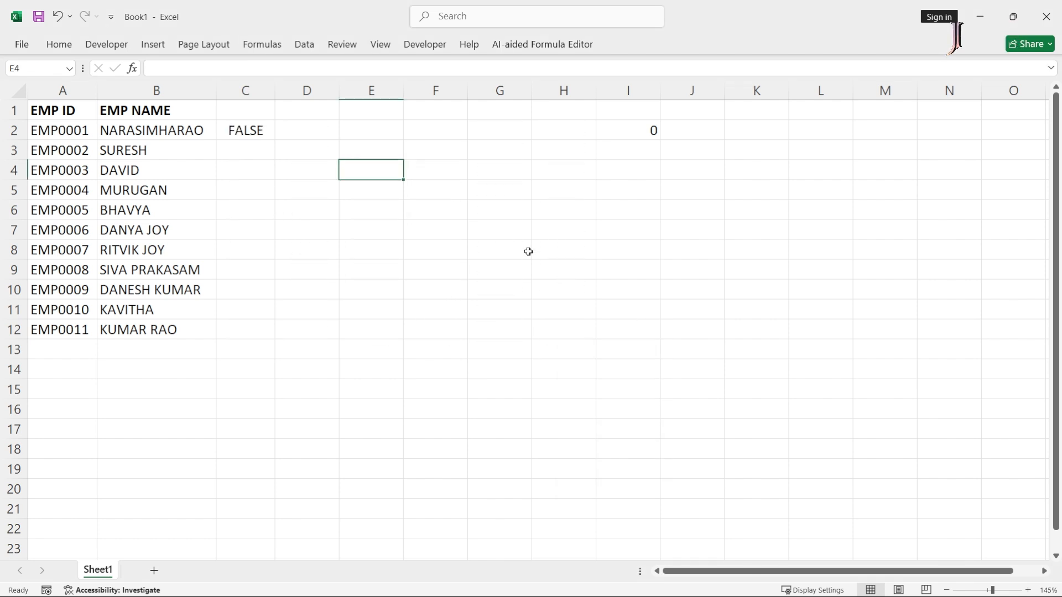
{"action": "left_click", "coordinate": [232, 130]}
{"action": "key", "text": "Delete"}
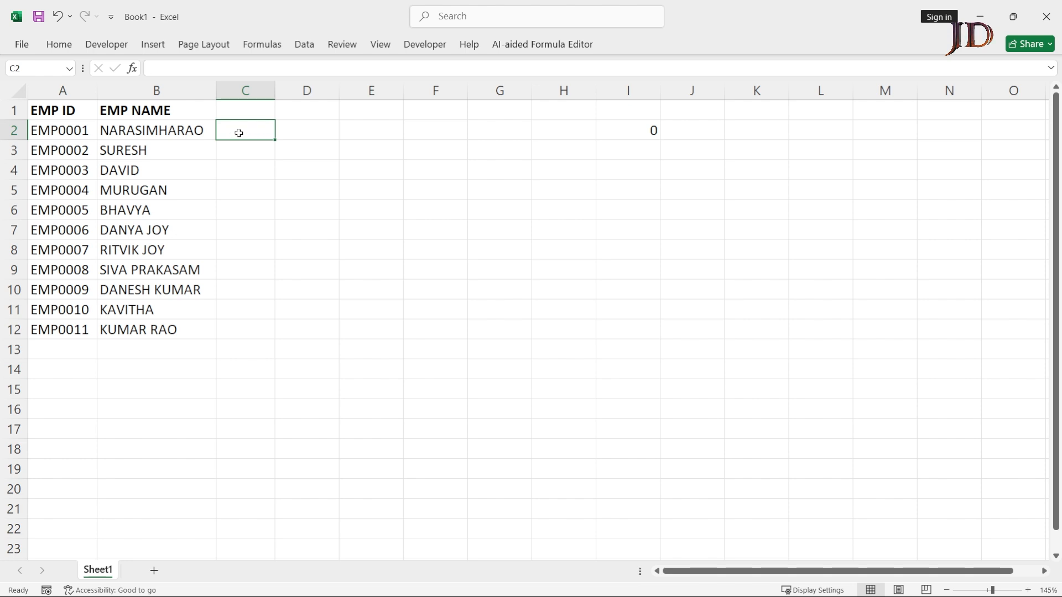
Insert a new form-control check box in cell C2 and nudge it up to fit the row.
{"action": "left_click", "coordinate": [107, 44]}
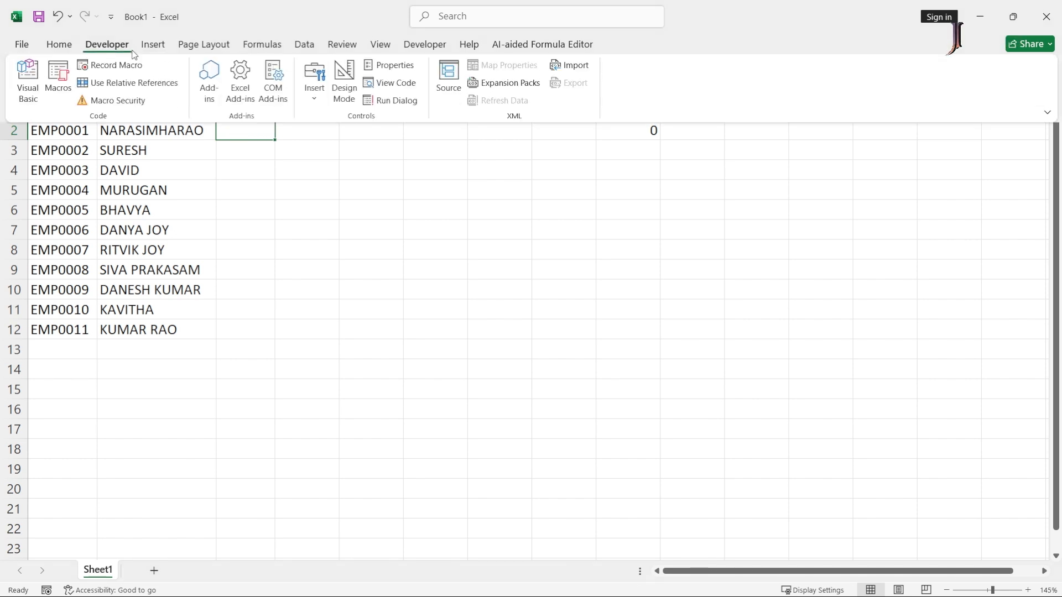
{"action": "left_click", "coordinate": [313, 92]}
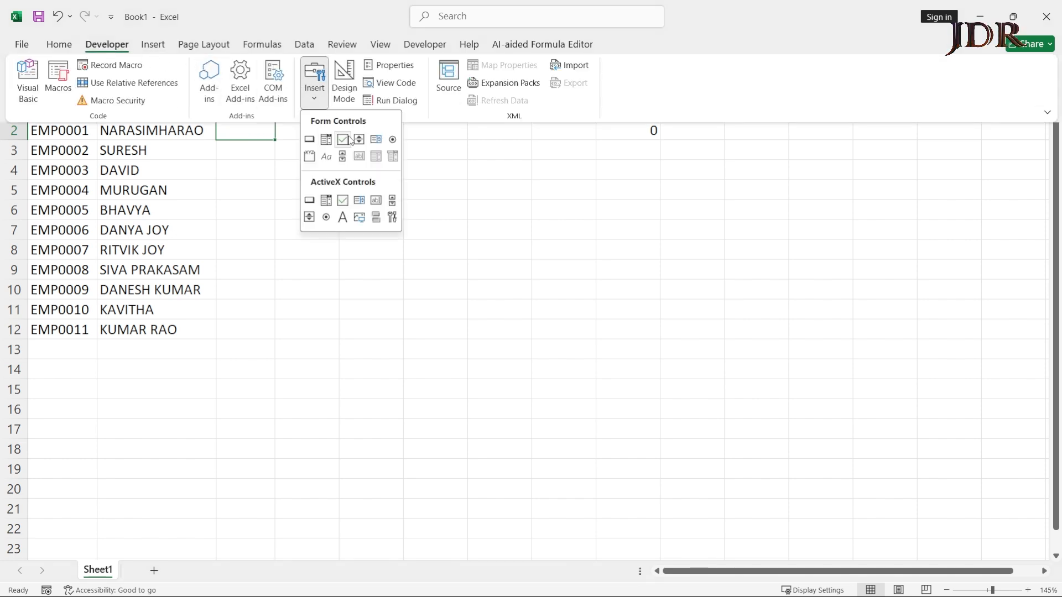
{"action": "left_click", "coordinate": [344, 139]}
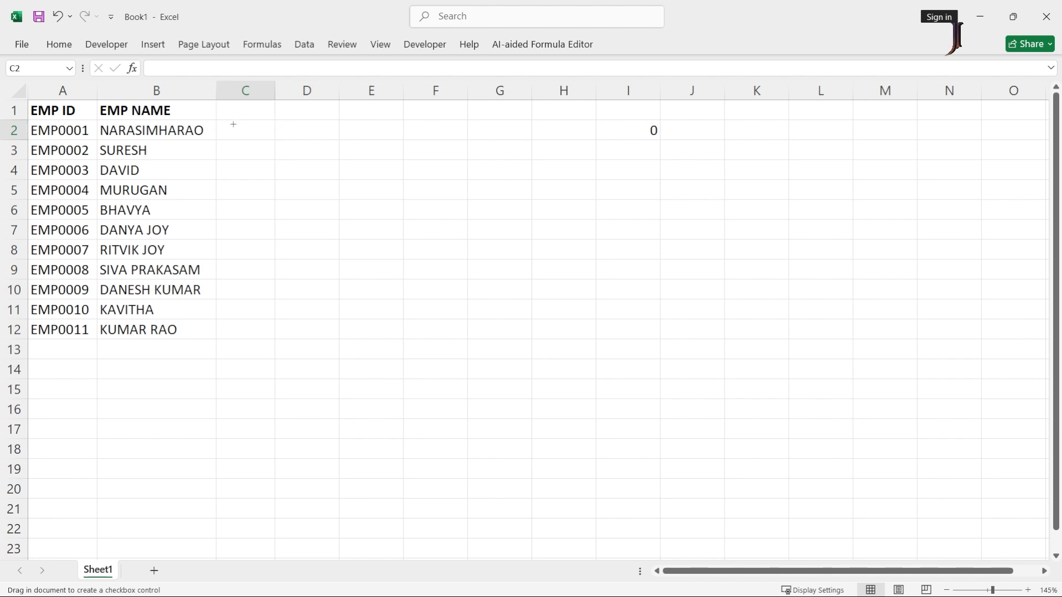
{"action": "left_click_drag", "start_coordinate": [233, 124], "coordinate": [265, 148]}
{"action": "key", "text": "Up"}
{"action": "key", "text": "Up"}
{"action": "key", "text": "Up"}
{"action": "key", "text": "Up"}
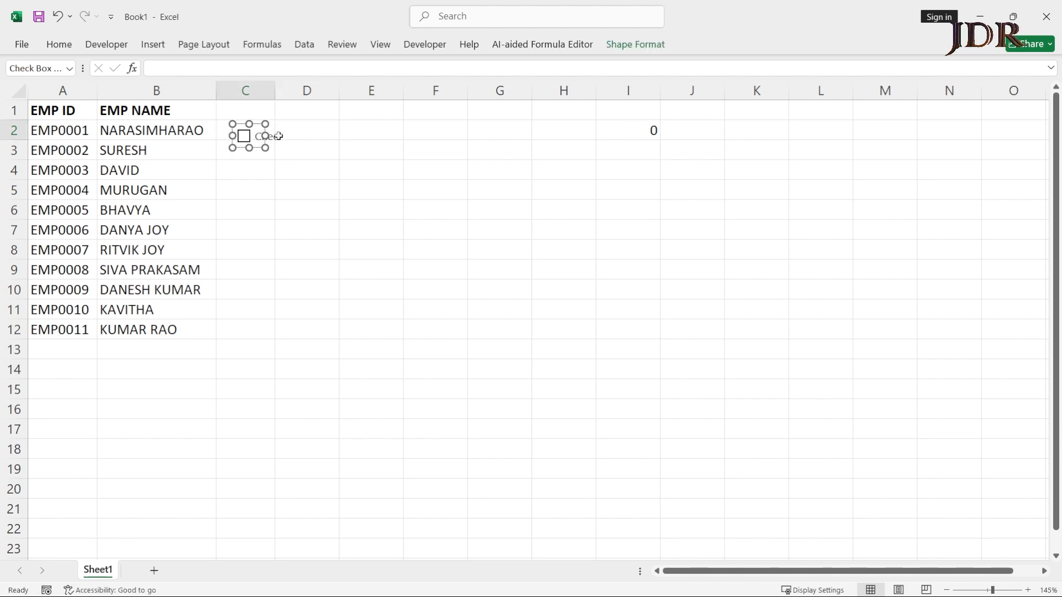
{"action": "key", "text": "Up"}
{"action": "key", "text": "Up"}
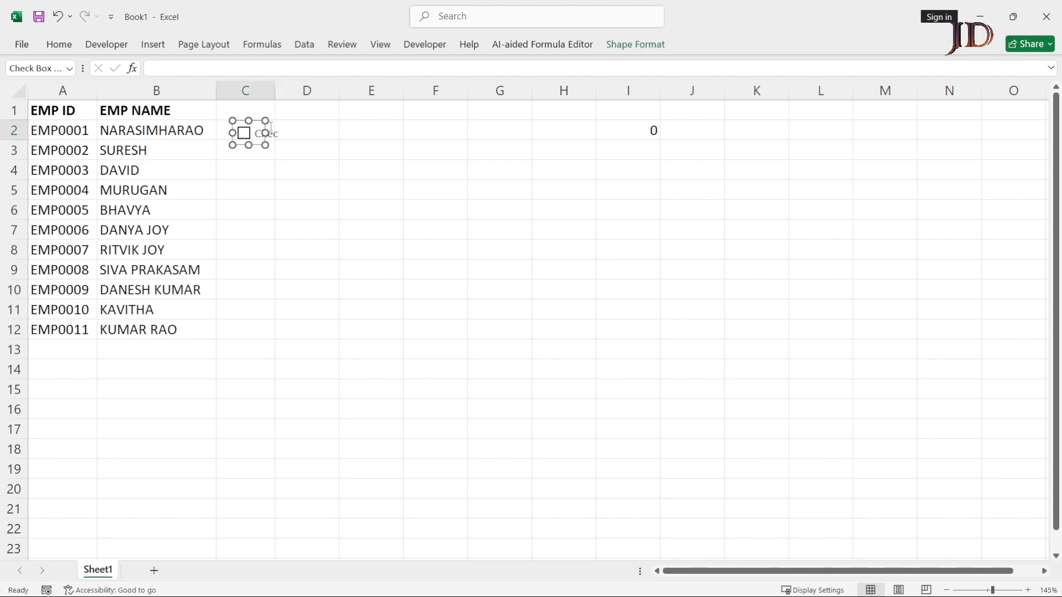
Remove the caption text of the new check box in C2, leaving only the box.
{"action": "key", "text": "shift+Right"}
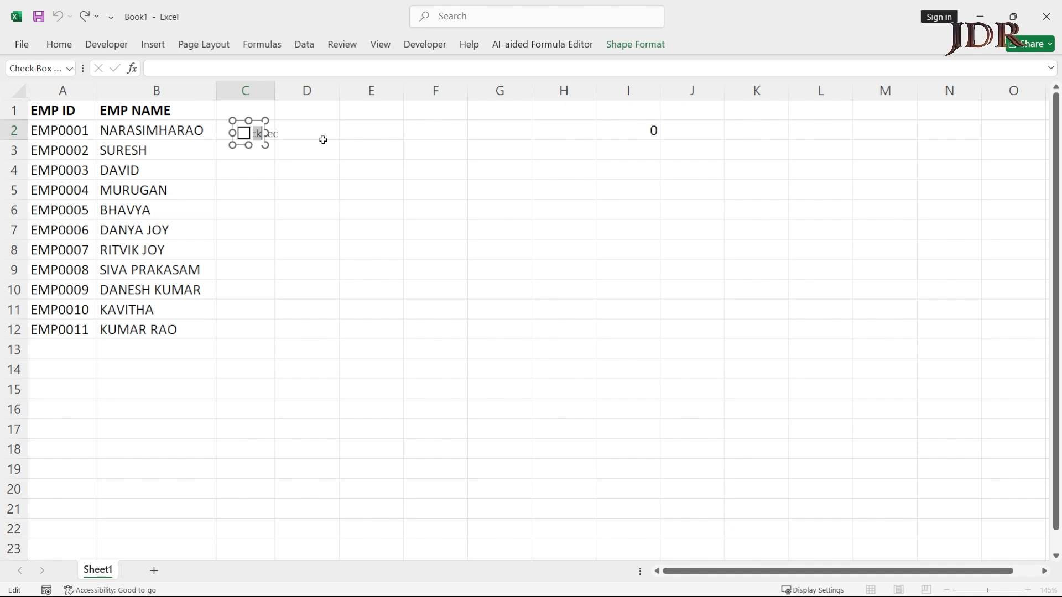
{"action": "key", "text": "shift+Right"}
{"action": "key", "text": "shift+Right"}
{"action": "key", "text": "shift+Right"}
{"action": "key", "text": "shift+Right"}
{"action": "key", "text": "shift+Right"}
{"action": "key", "text": "shift+Right"}
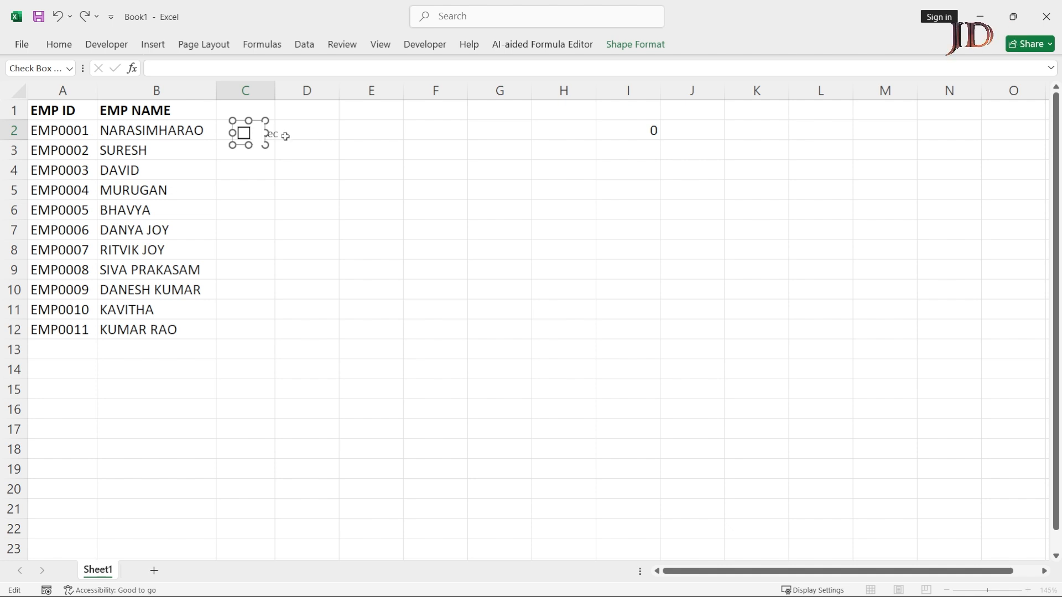
{"action": "left_click", "coordinate": [285, 136]}
Set the cell link of the new captionless check box to $C$2.
{"action": "right_click", "coordinate": [246, 132]}
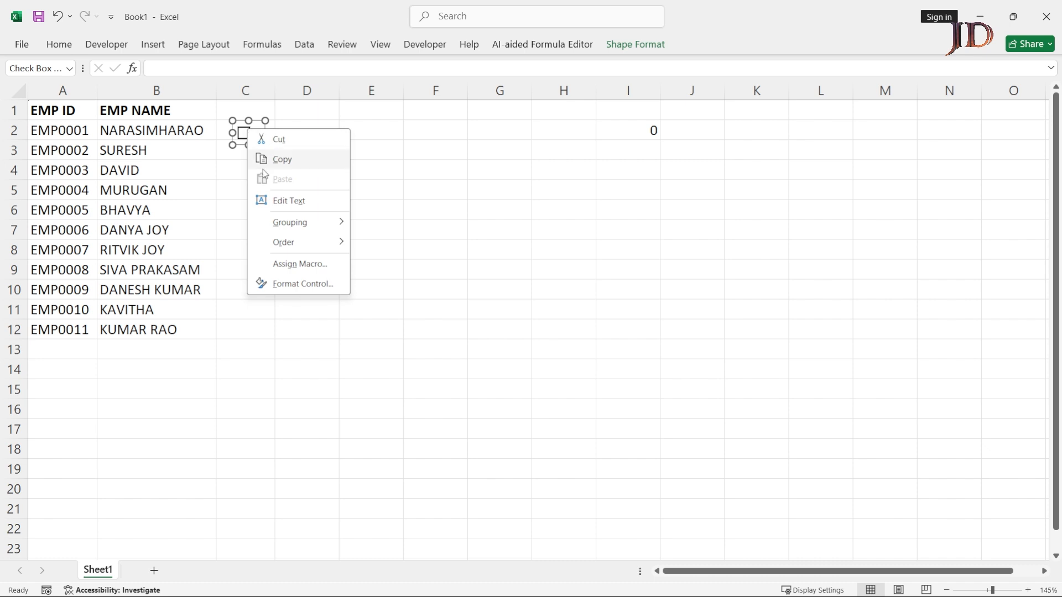
{"action": "left_click", "coordinate": [304, 283]}
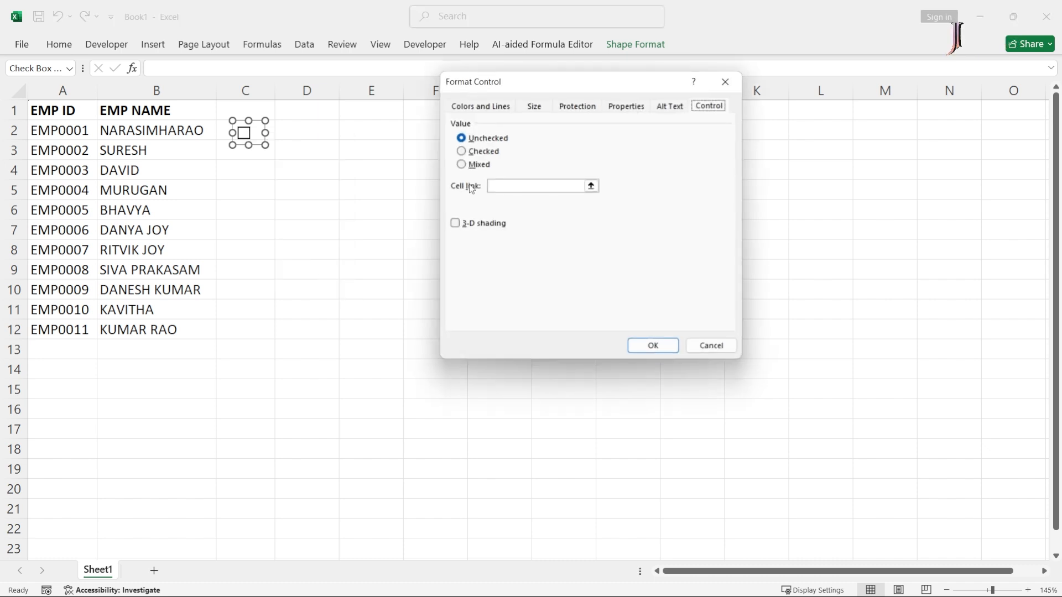
{"action": "left_click", "coordinate": [503, 183]}
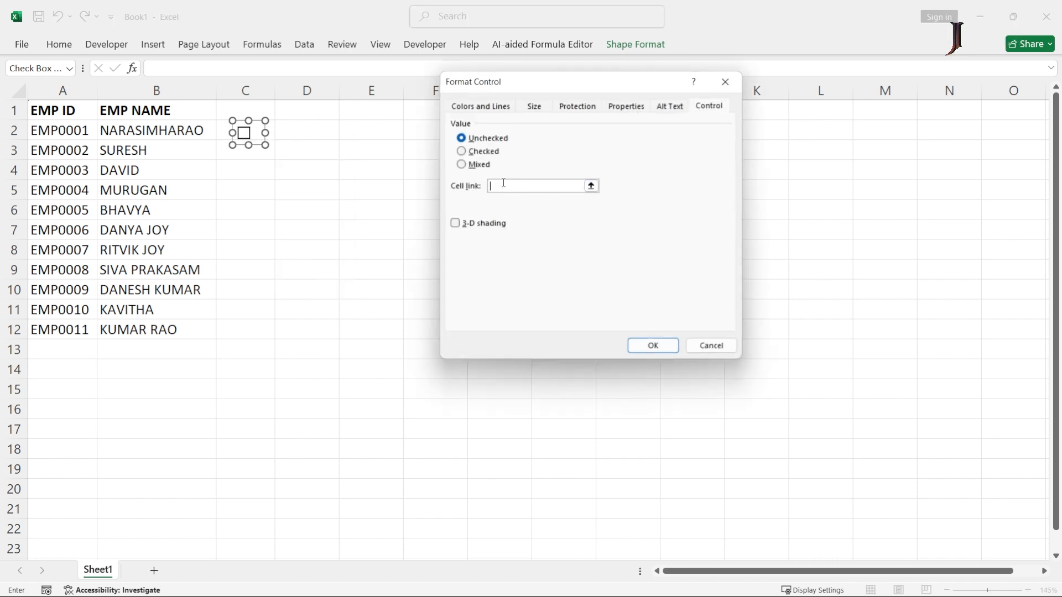
{"action": "left_click", "coordinate": [222, 133]}
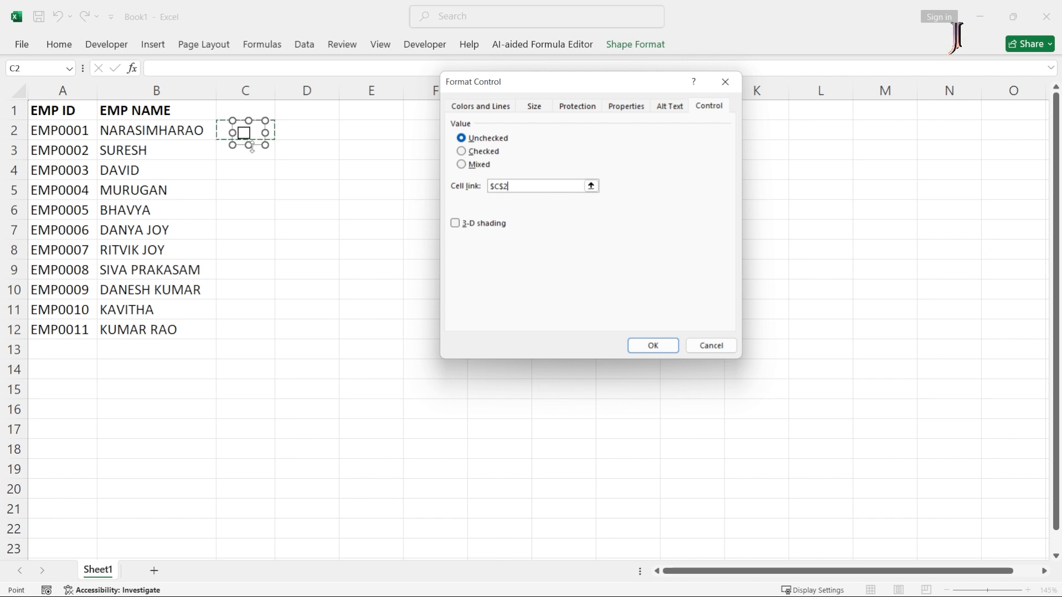
{"action": "left_click", "coordinate": [655, 344]}
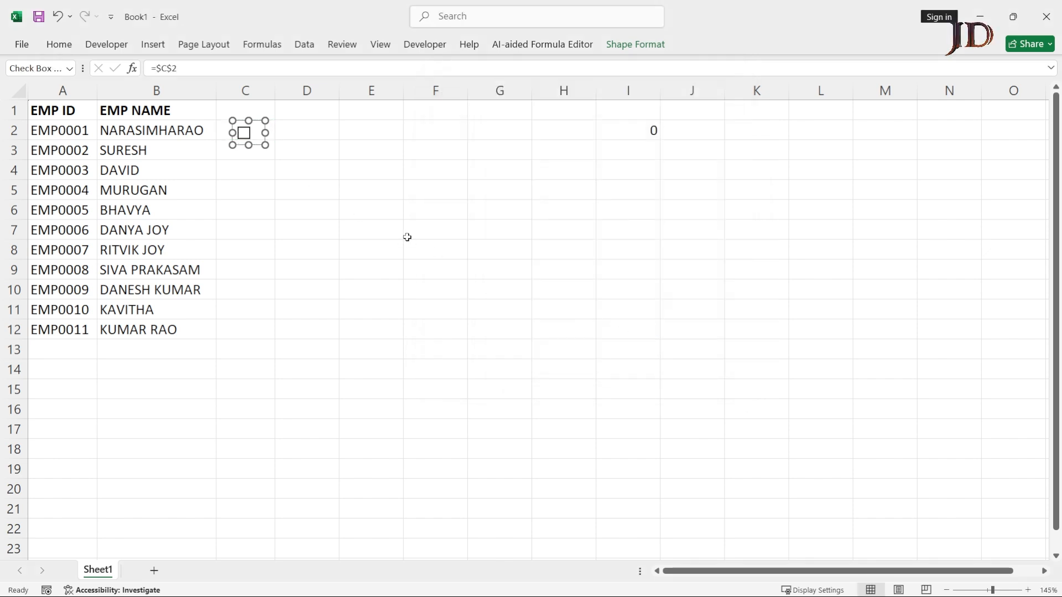
Fill cell C2 with its linked check box across to column H and down to row 12.
{"action": "left_click", "coordinate": [270, 150]}
{"action": "key", "text": "Up"}
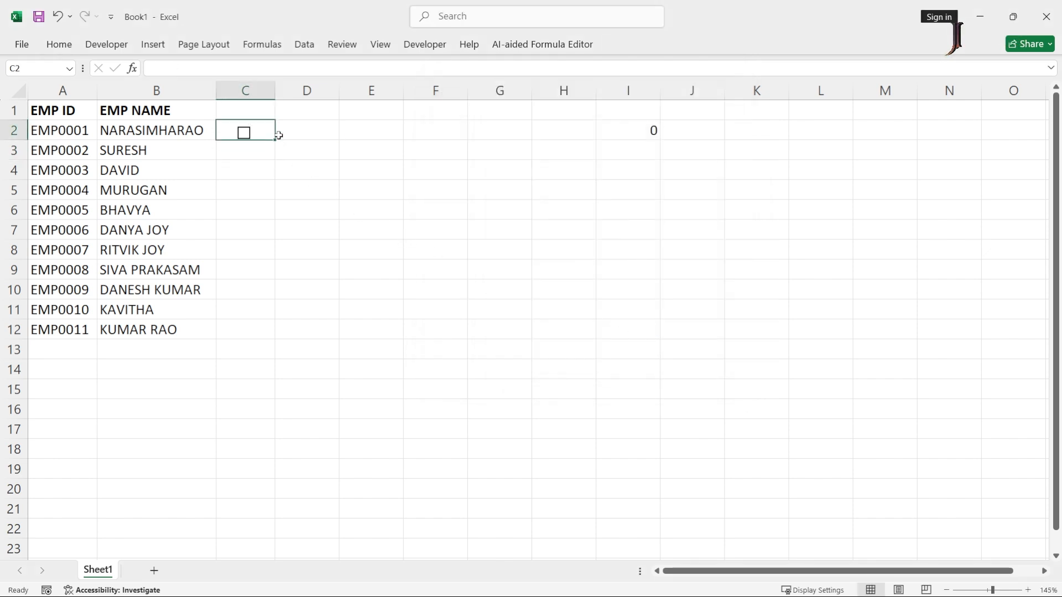
{"action": "left_click_drag", "start_coordinate": [277, 139], "coordinate": [610, 338]}
{"action": "left_click", "coordinate": [646, 286]}
{"action": "left_click", "coordinate": [639, 152]}
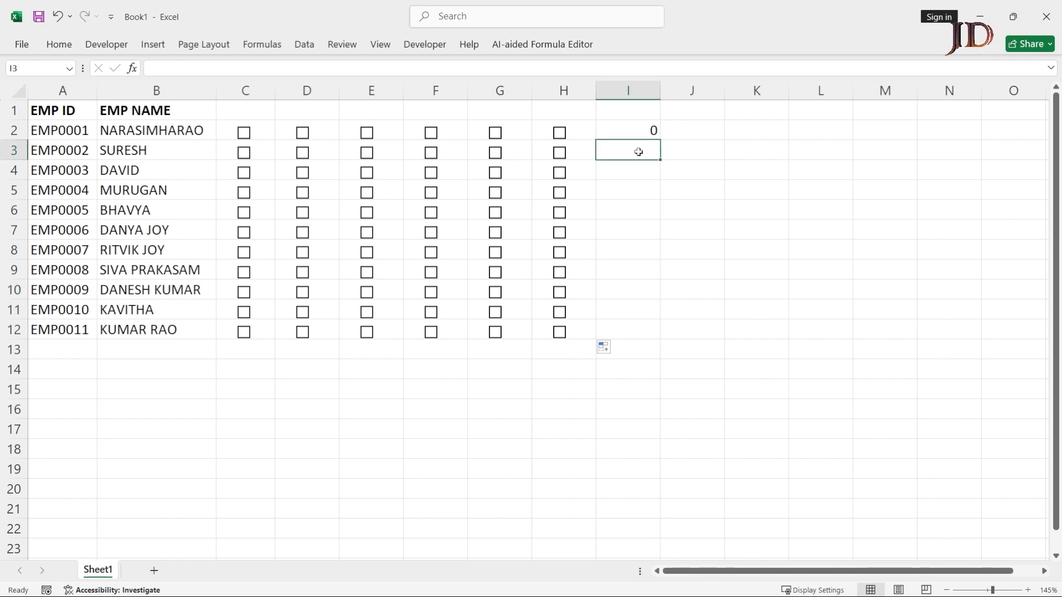
Test the filled check boxes by ticking and unticking those in C2 and D2, and inspect the count formula in I2.
{"action": "left_click", "coordinate": [243, 133]}
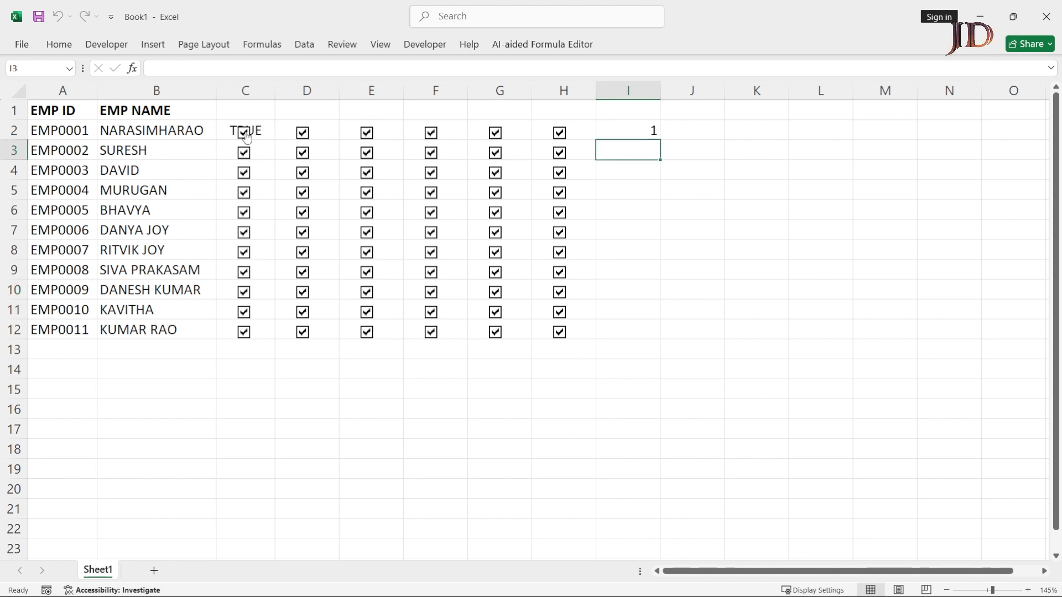
{"action": "left_click", "coordinate": [246, 135]}
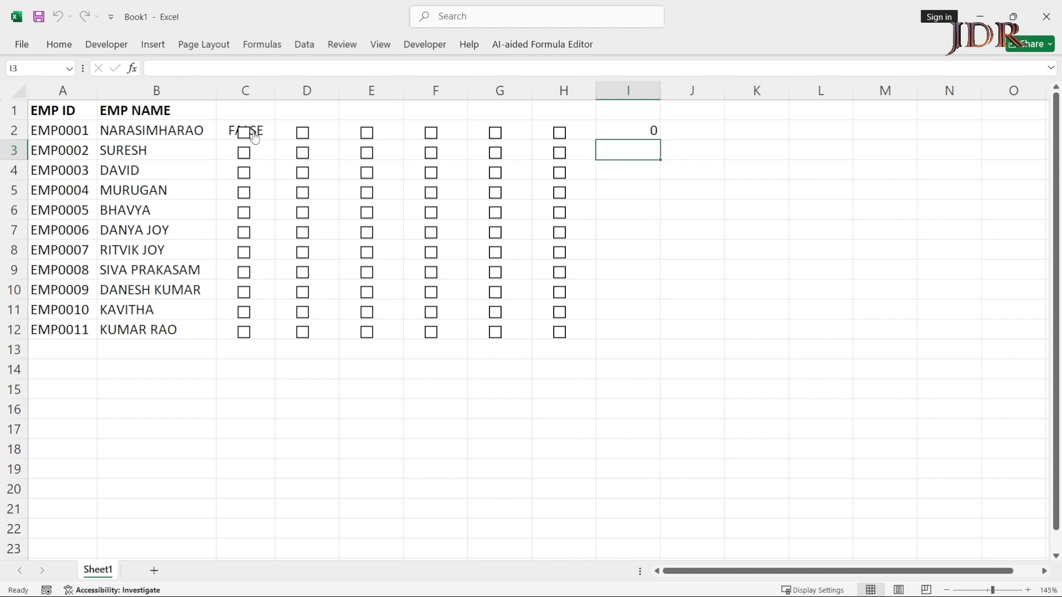
{"action": "left_click", "coordinate": [310, 137]}
{"action": "left_click", "coordinate": [310, 137]}
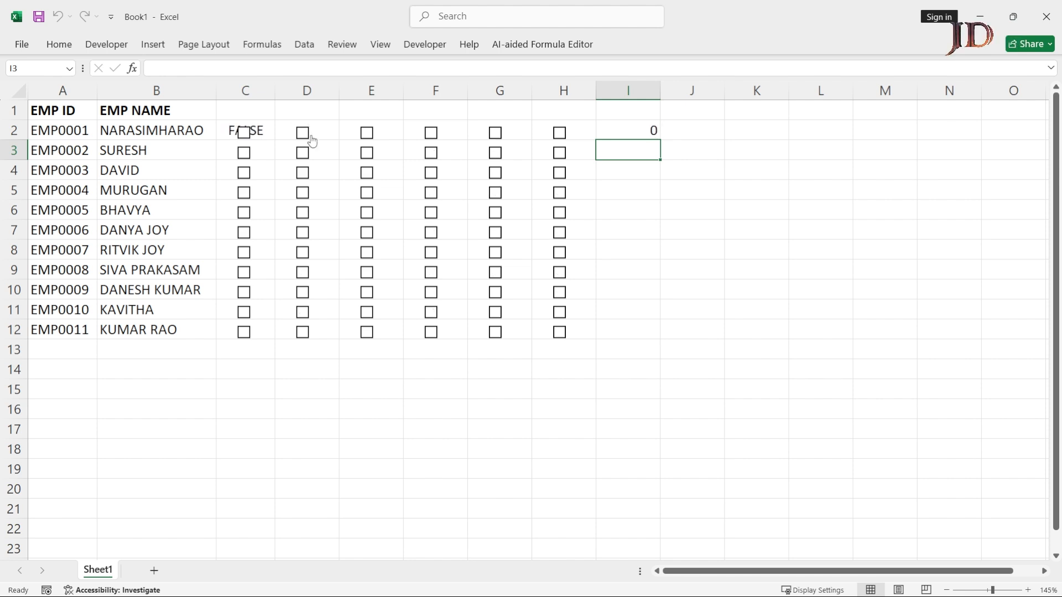
{"action": "left_click", "coordinate": [619, 127]}
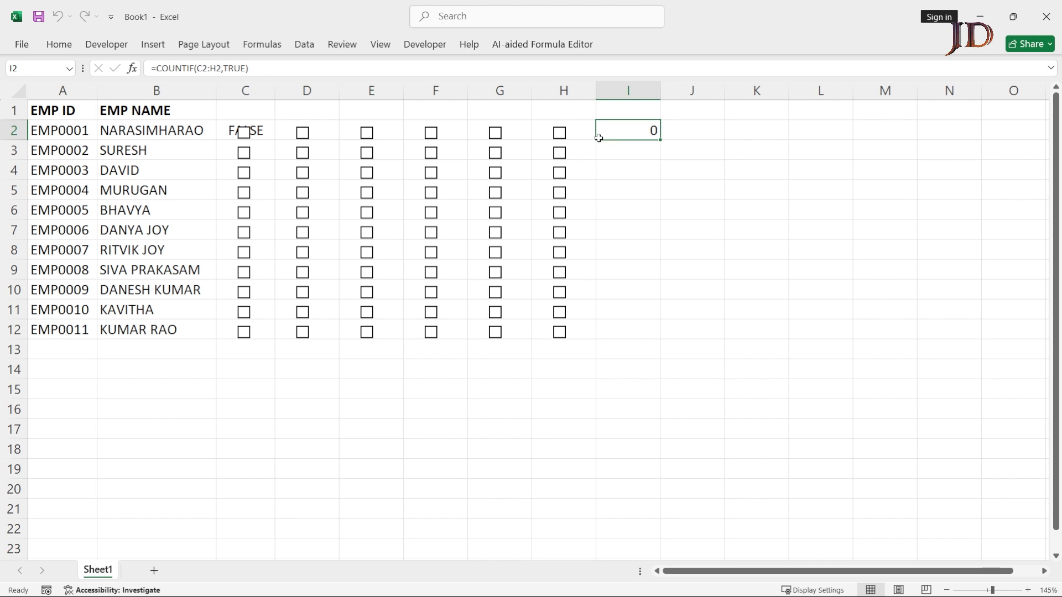
Delete all the check boxes from the sheet and clear the leftover linked value in C2.
{"action": "right_click", "coordinate": [560, 341]}
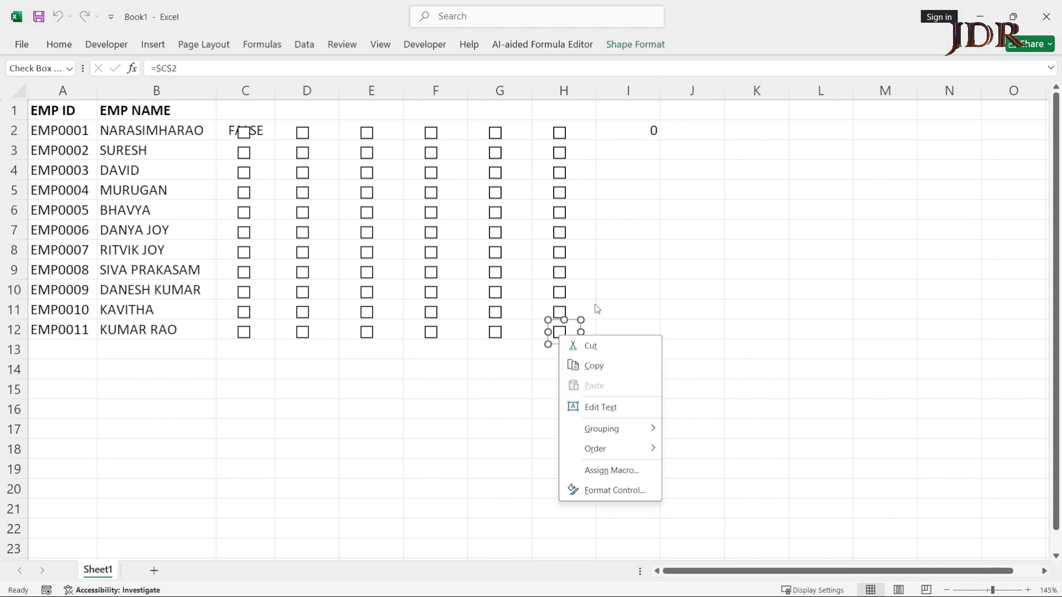
{"action": "key", "text": "Escape"}
{"action": "key", "text": "ctrl+a"}
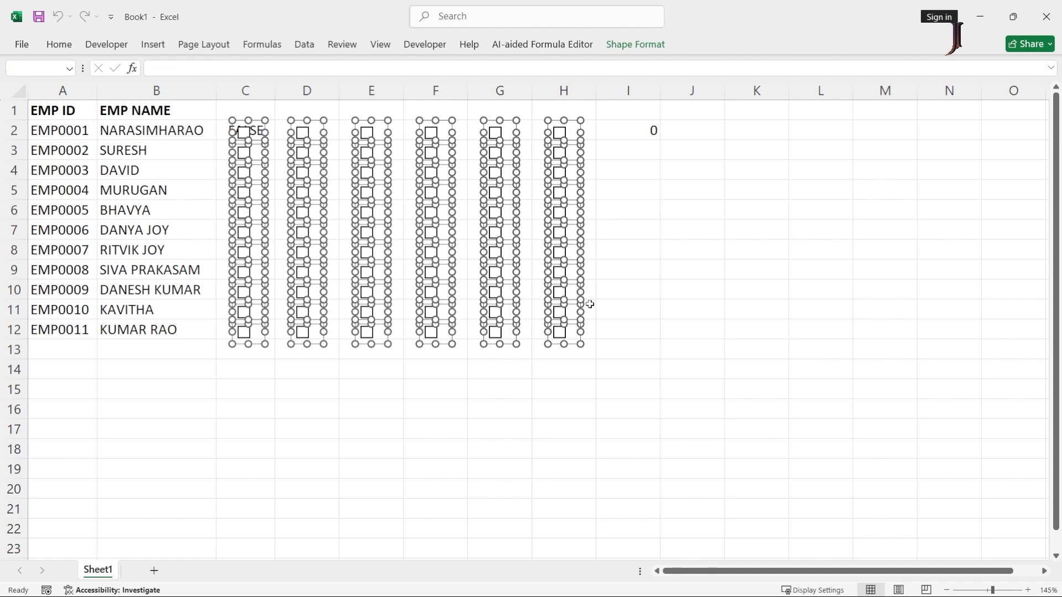
{"action": "key", "text": "Delete"}
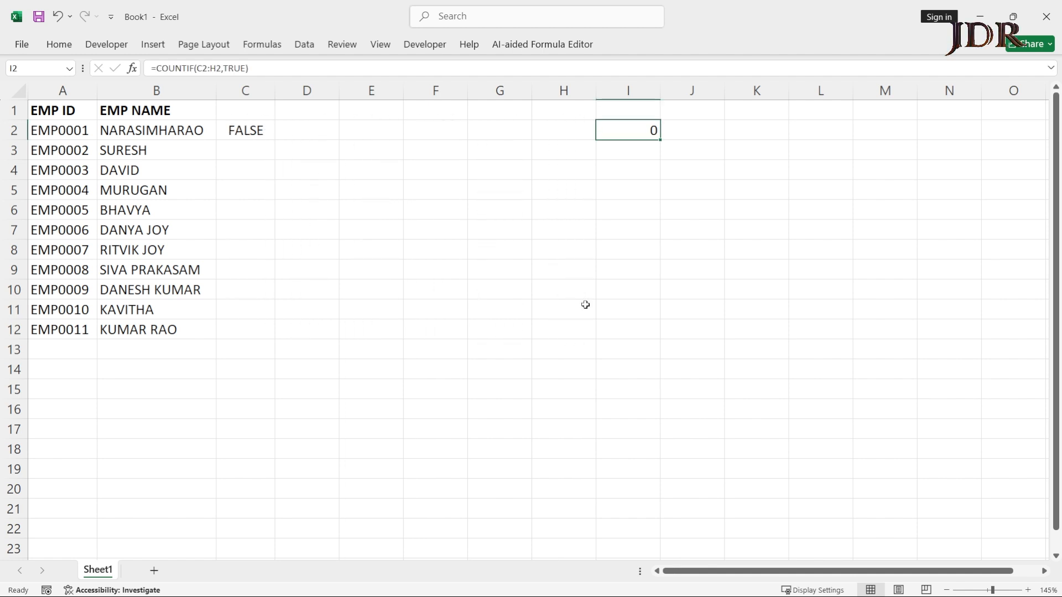
{"action": "left_click", "coordinate": [241, 131]}
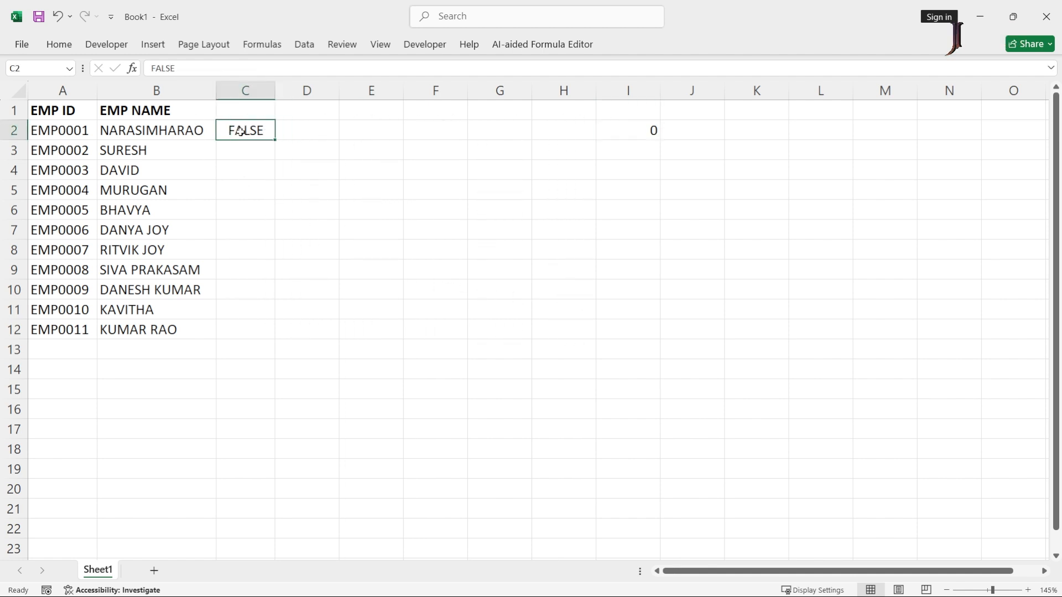
{"action": "key", "text": "Delete"}
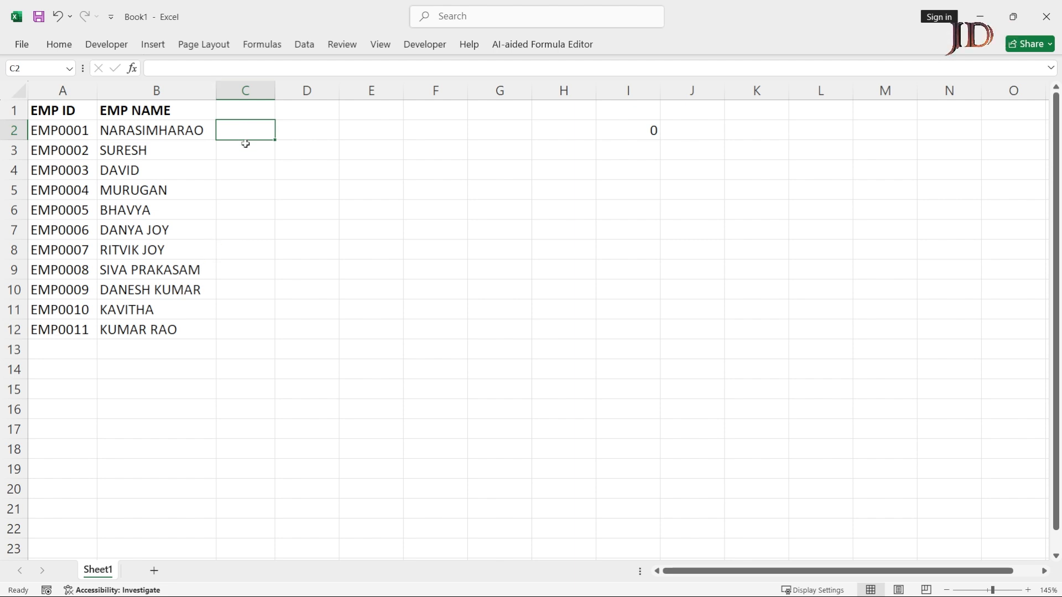
Copy the AddCheckboxes macro code from the text editor and open the code window of Sheet1.
{"action": "left_click_drag", "start_coordinate": [244, 130], "coordinate": [541, 323]}
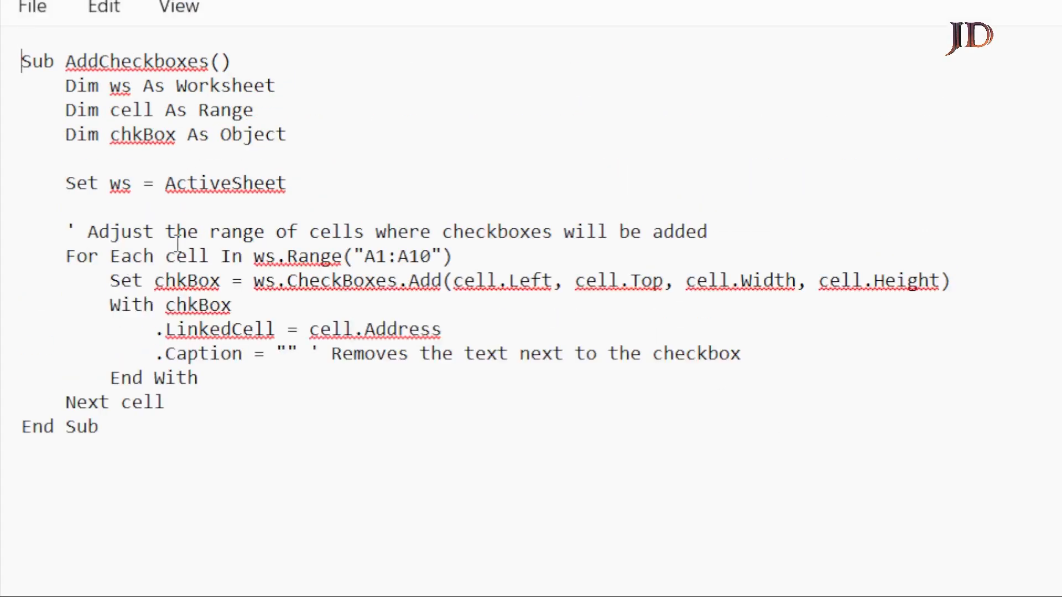
{"action": "left_click_drag", "start_coordinate": [13, 131], "coordinate": [91, 501]}
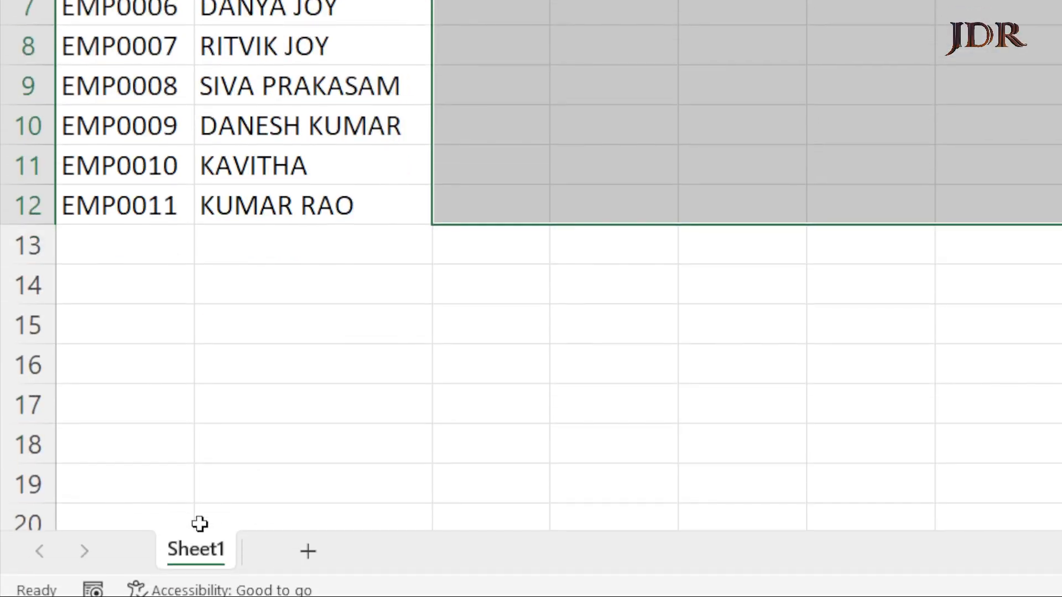
{"action": "right_click", "coordinate": [191, 541]}
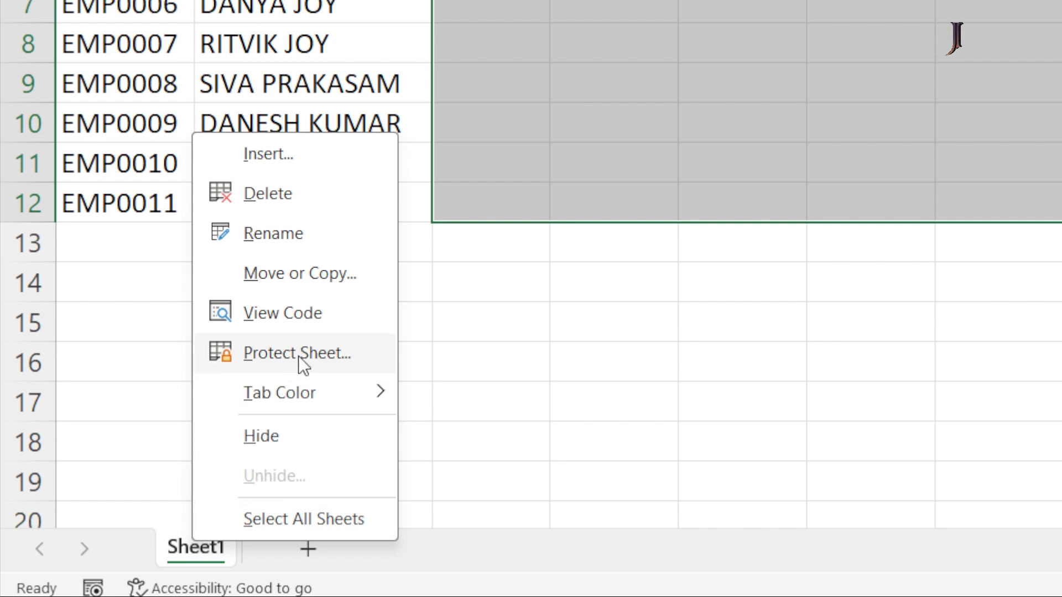
{"action": "left_click", "coordinate": [324, 306]}
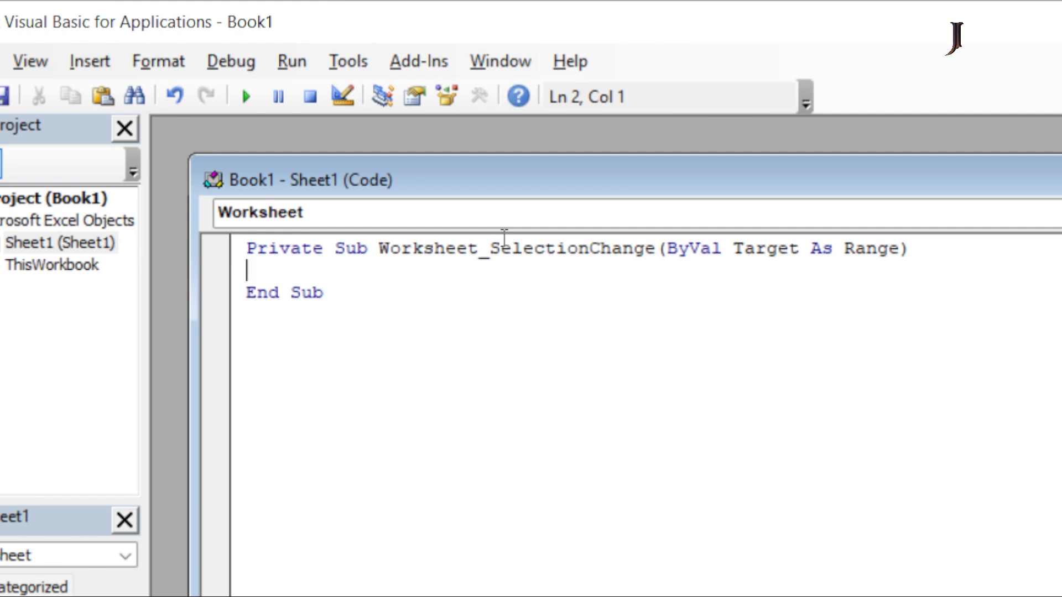
Replace the default Worksheet_SelectionChange procedure in Sheet1's code with the copied AddCheckboxes macro.
{"action": "left_click", "coordinate": [414, 354]}
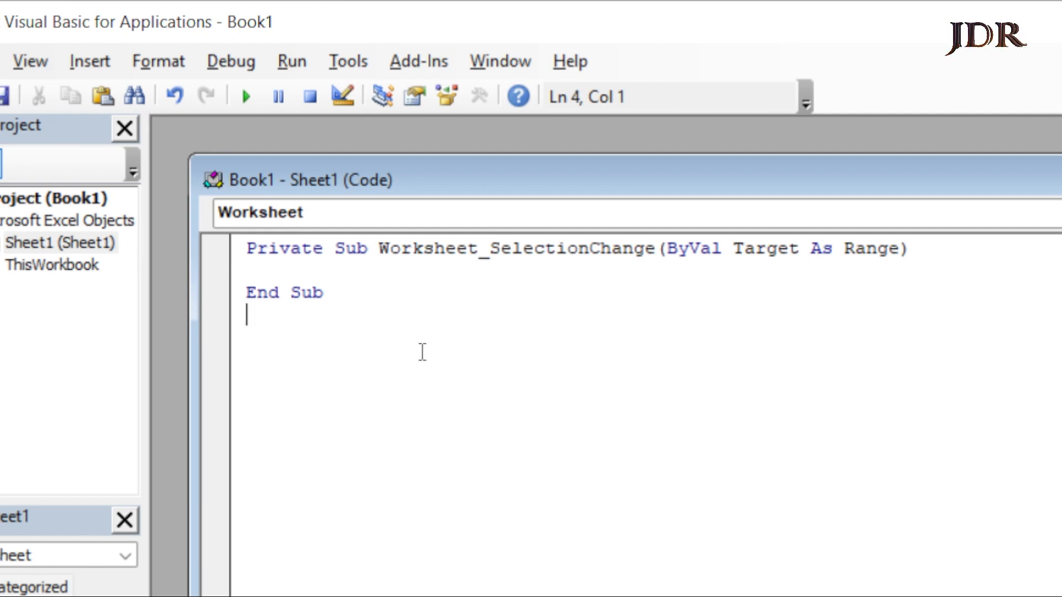
{"action": "key", "text": "ctrl+a"}
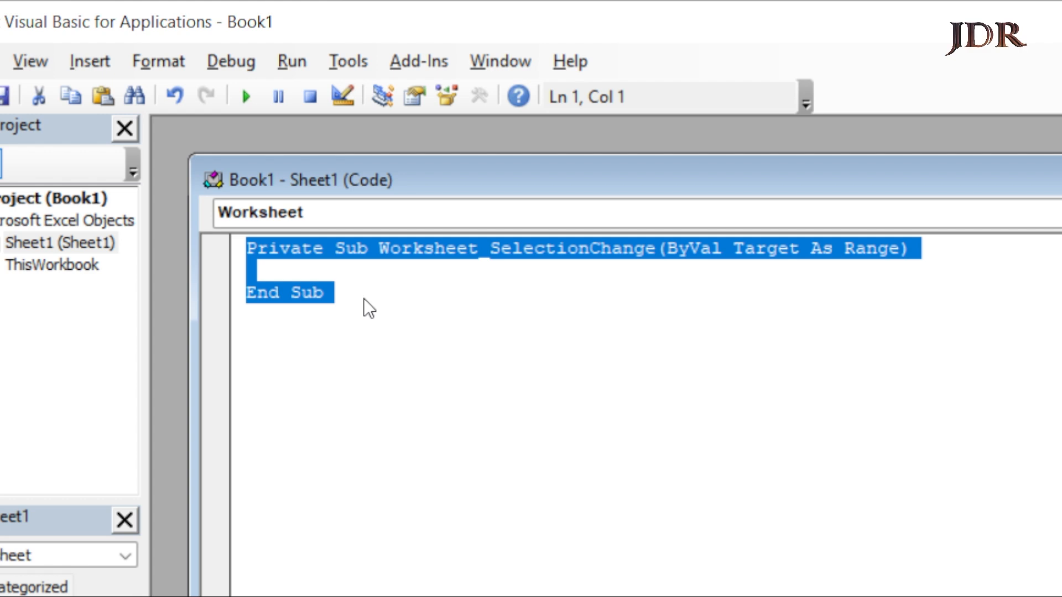
{"action": "key", "text": "ctrl+v"}
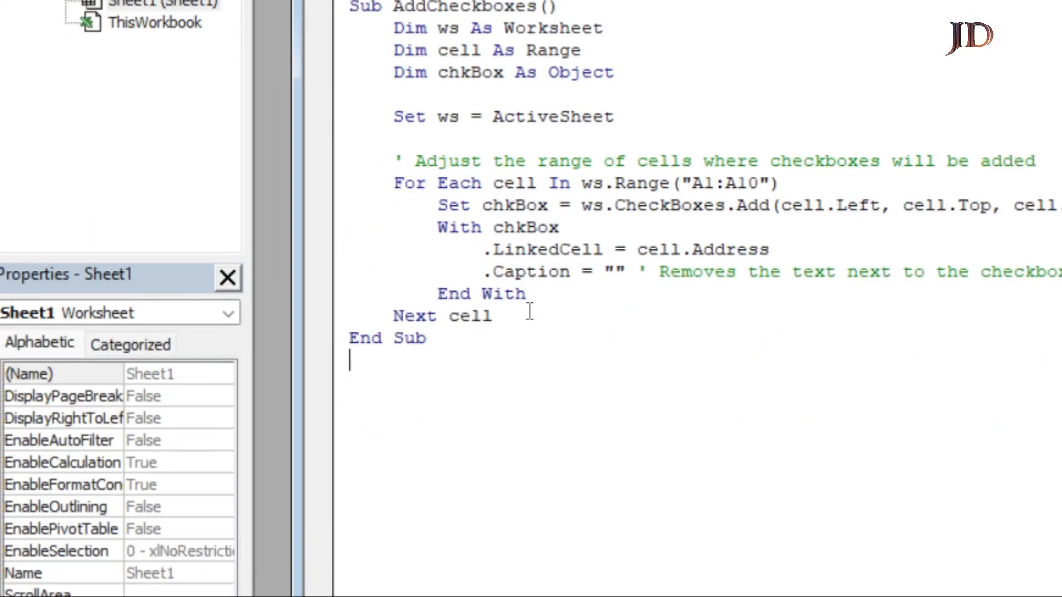
{"action": "key", "text": "BackSpace"}
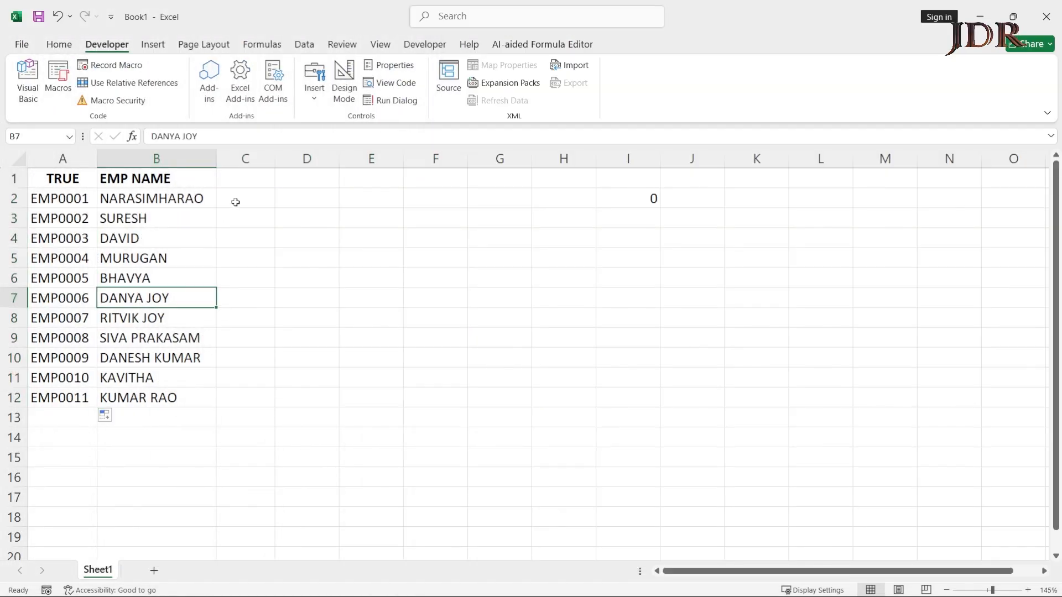
Select cell C2, reopen the Visual Basic editor and reposition its window over the worksheet.
{"action": "left_click", "coordinate": [238, 197]}
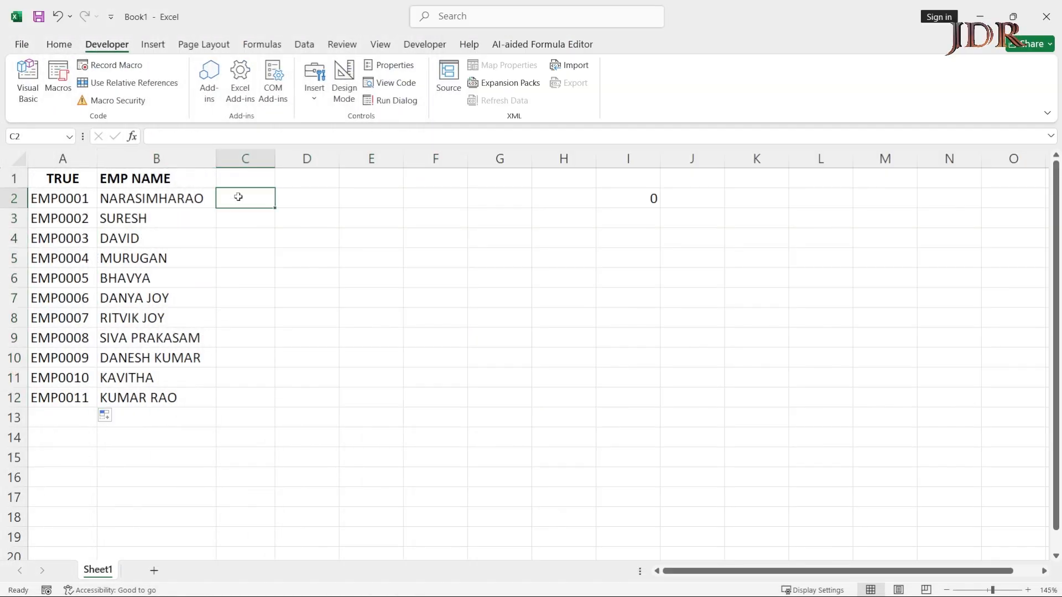
{"action": "key", "text": "alt+F11"}
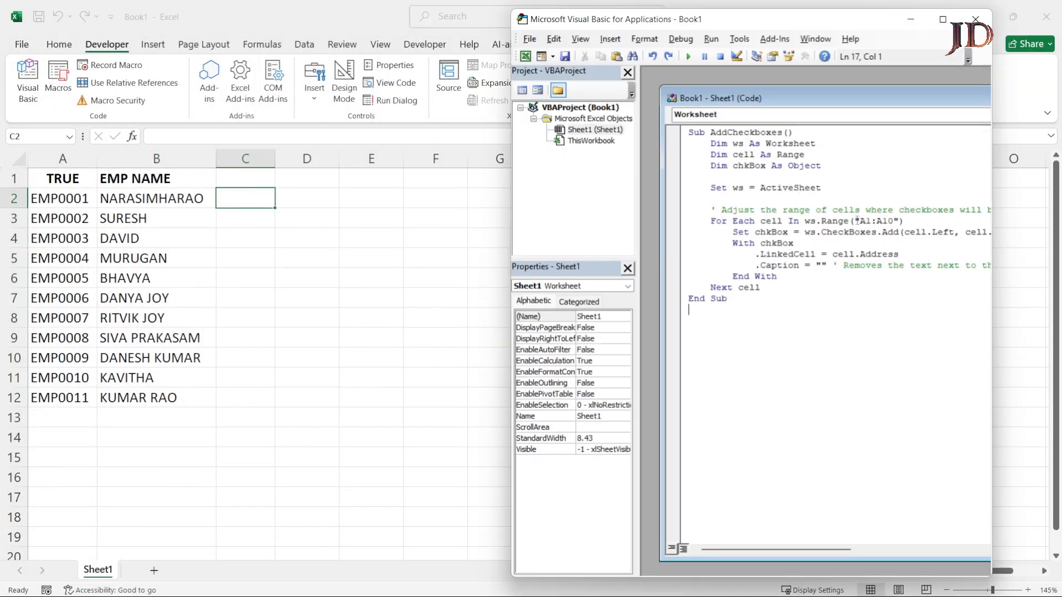
{"action": "left_click_drag", "start_coordinate": [771, 27], "coordinate": [575, 18]}
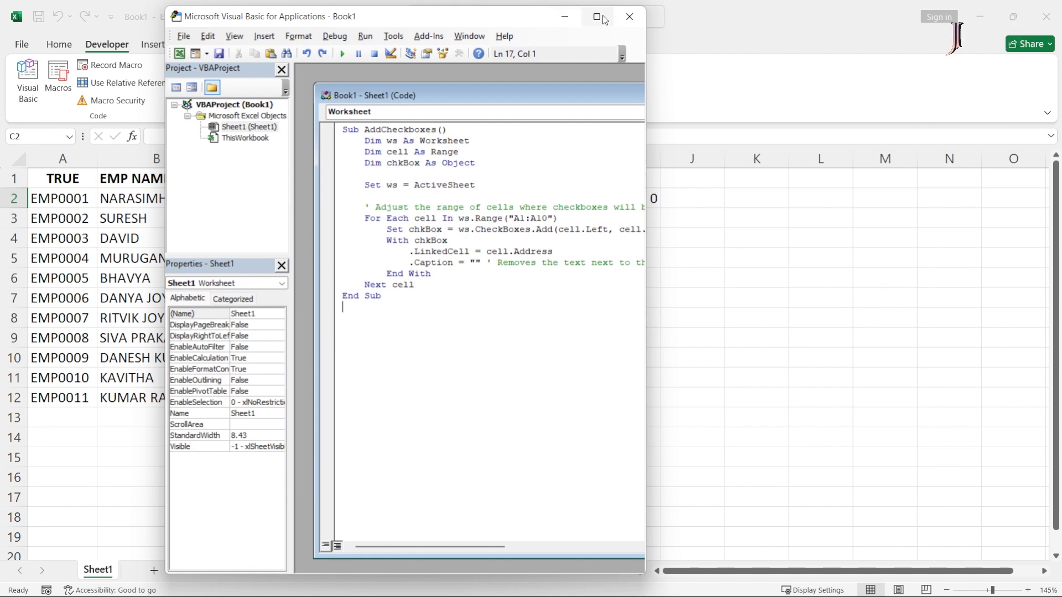
{"action": "double_click", "coordinate": [575, 18]}
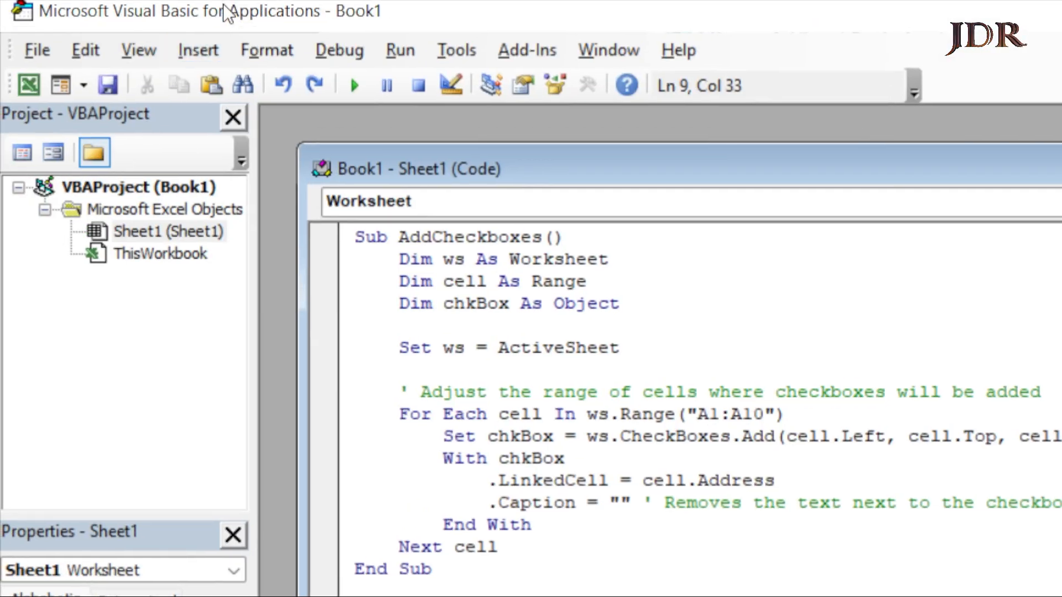
{"action": "double_click", "coordinate": [226, 13]}
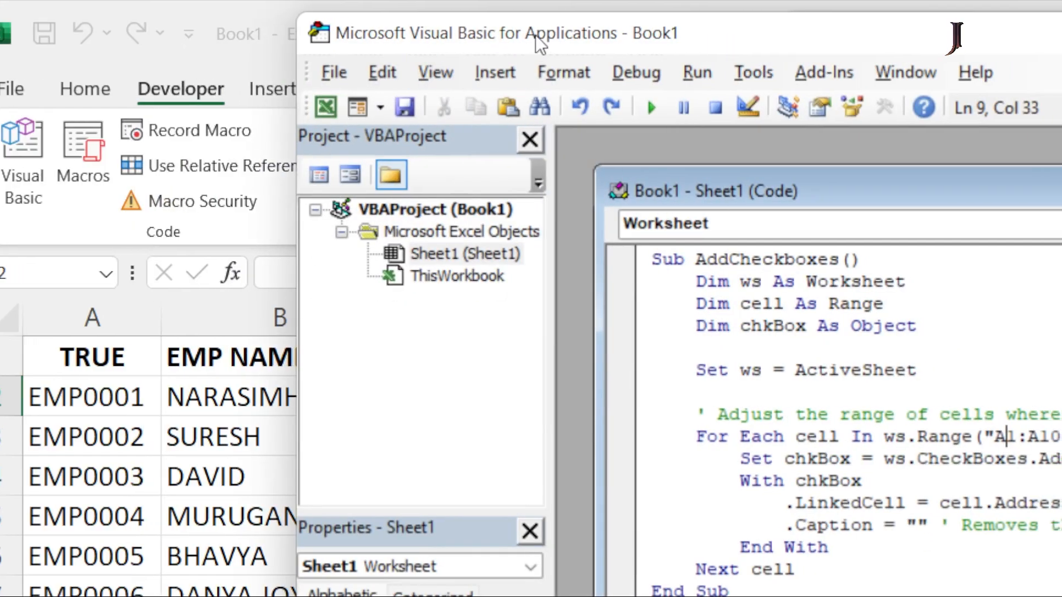
{"action": "left_click_drag", "start_coordinate": [535, 35], "coordinate": [560, 26]}
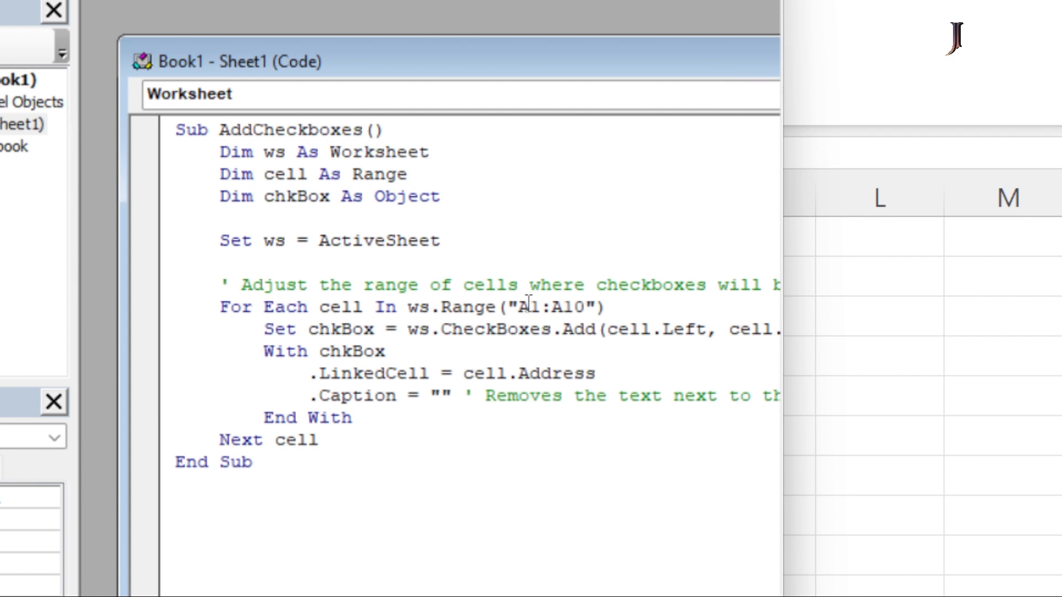
Change the range in the macro's For Each line to C2:H12.
{"action": "left_click", "coordinate": [528, 303]}
{"action": "key", "text": "shift+Left"}
{"action": "type", "text": "C"}
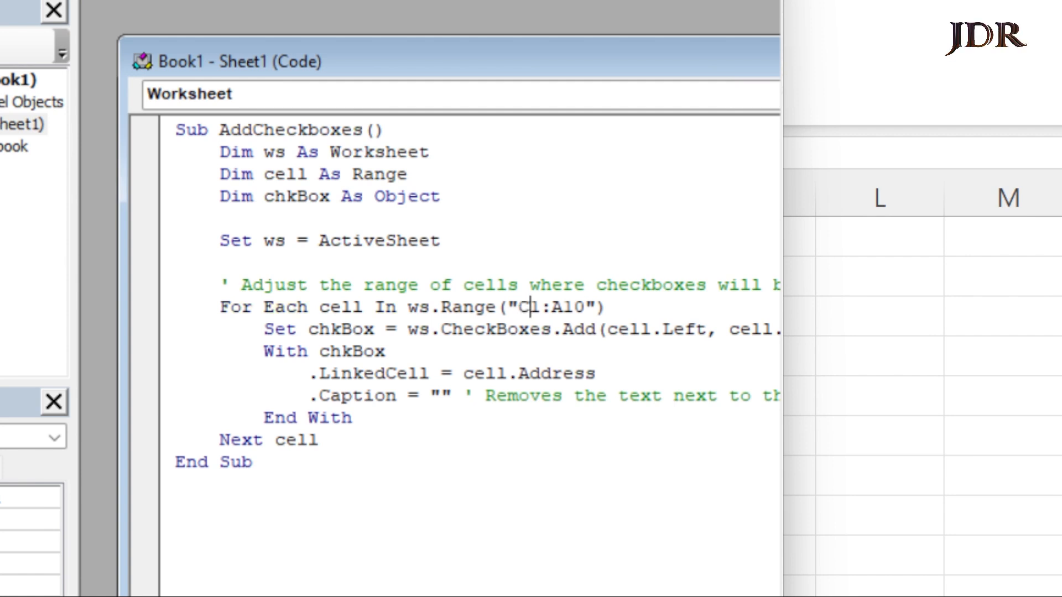
{"action": "key", "text": "shift+Right"}
{"action": "type", "text": "2"}
{"action": "key", "text": "Right"}
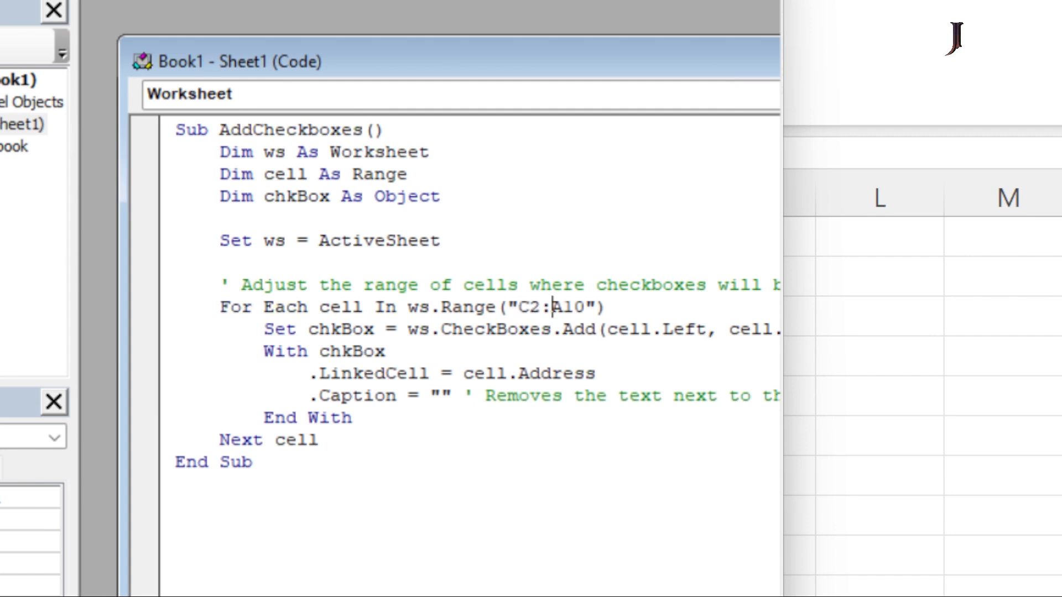
{"action": "key", "text": "shift+Right"}
{"action": "type", "text": "H"}
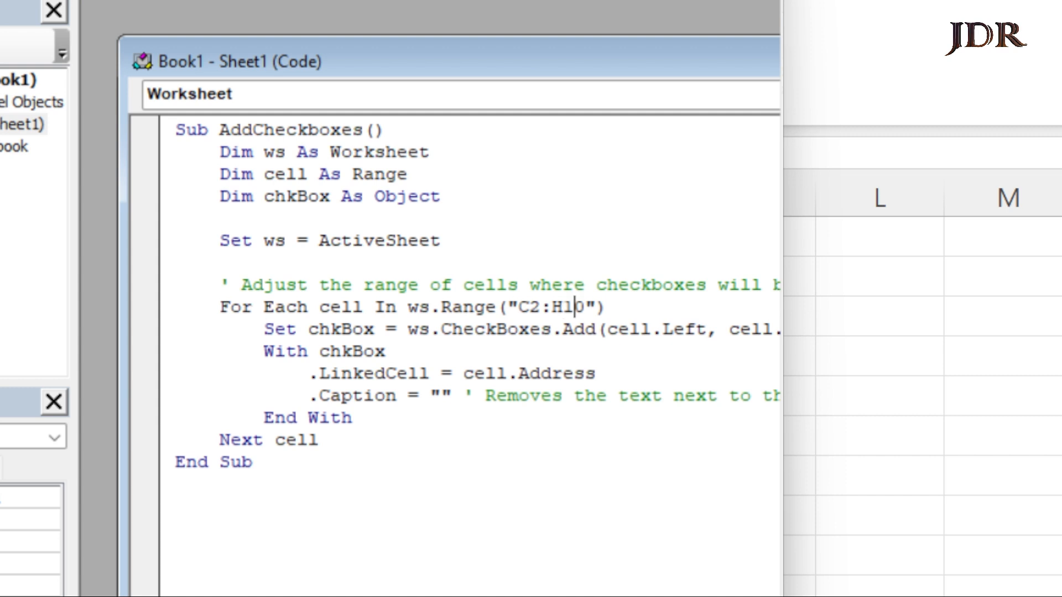
{"action": "key", "text": "shift+Right"}
{"action": "key", "text": "shift+Right"}
{"action": "type", "text": "12"}
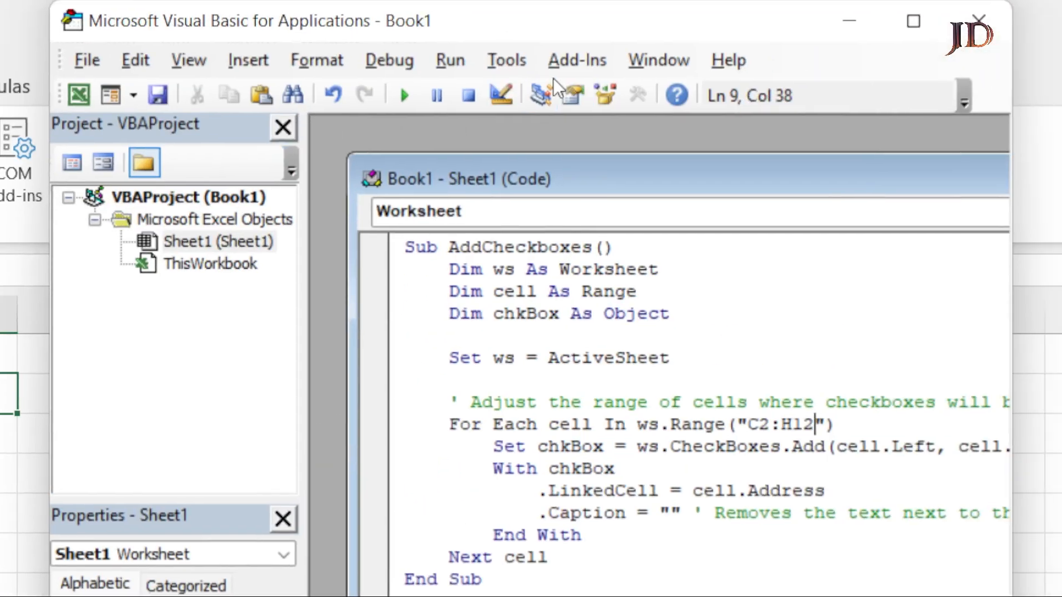
Run the AddCheckboxes macro and close the Visual Basic editor.
{"action": "left_click", "coordinate": [631, 0]}
{"action": "left_click", "coordinate": [498, 92]}
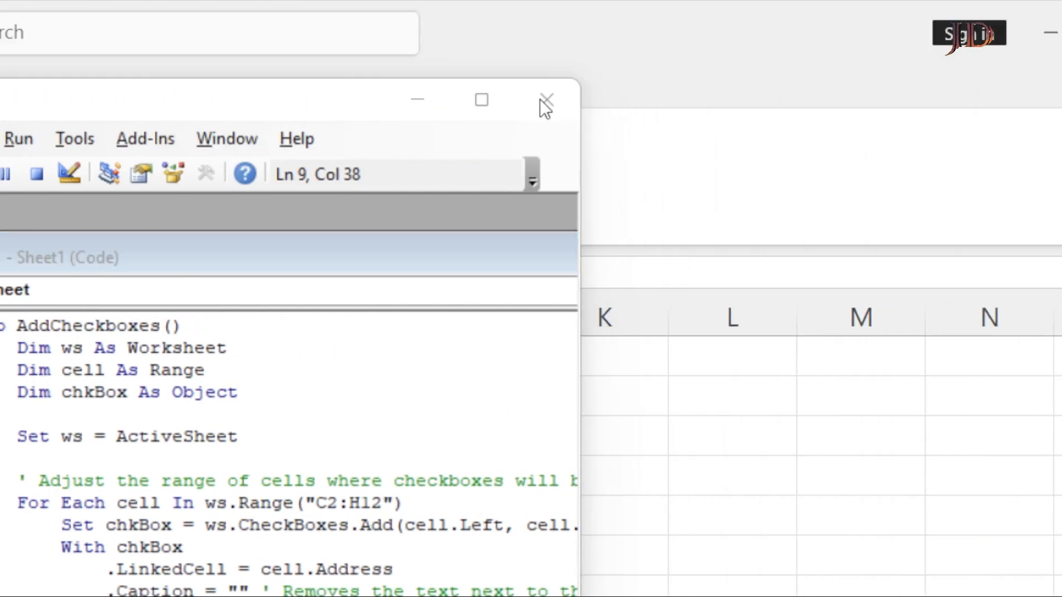
{"action": "left_click", "coordinate": [541, 101]}
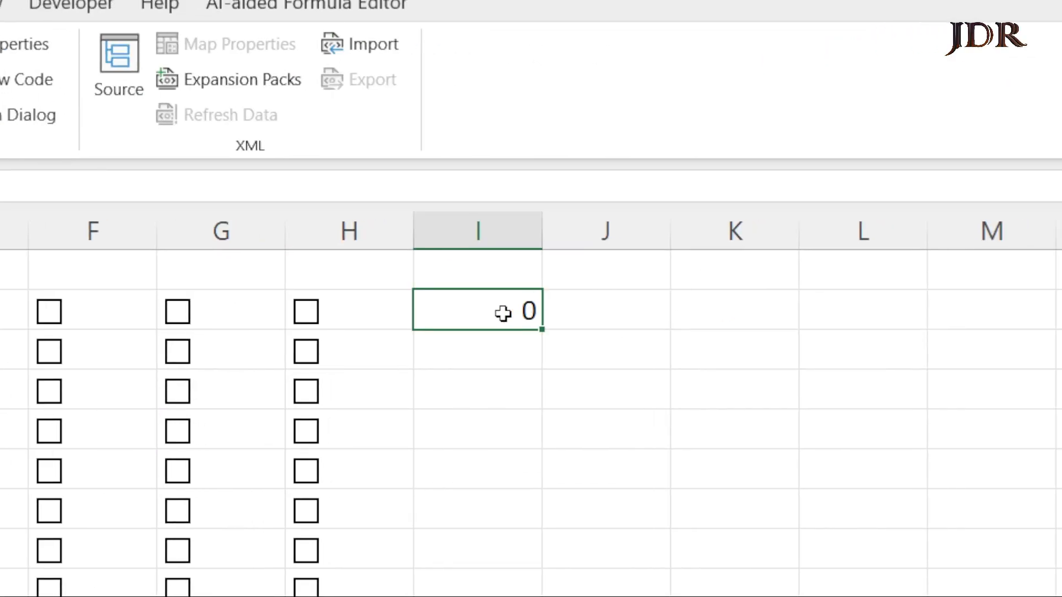
Check the COUNTIF formula in I2 and tick the check boxes in C2, D2 and E2.
{"action": "double_click", "coordinate": [500, 310]}
{"action": "key", "text": "Escape"}
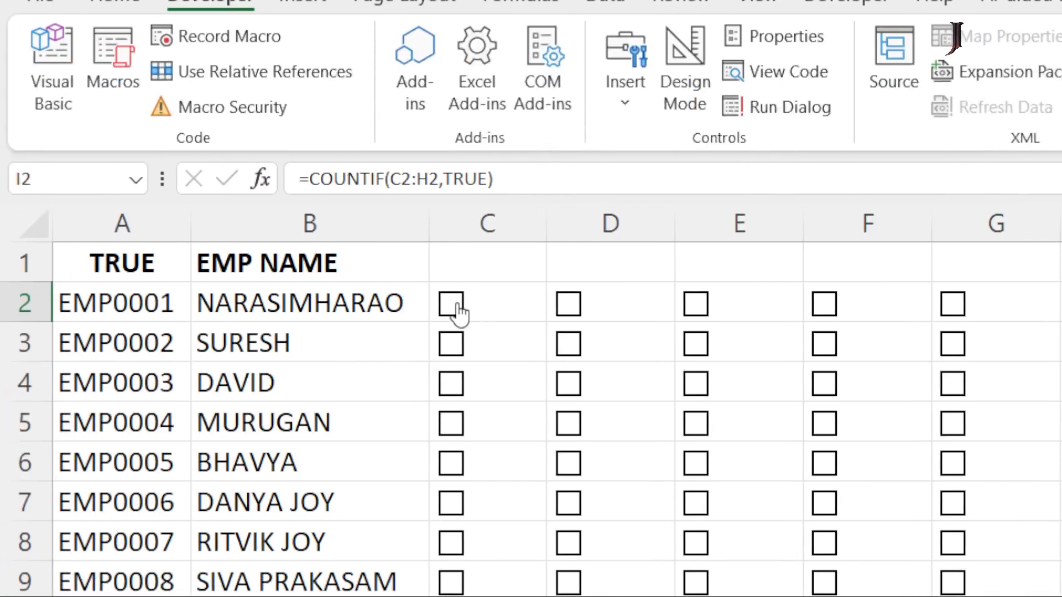
{"action": "left_click", "coordinate": [421, 318]}
{"action": "left_click", "coordinate": [576, 311]}
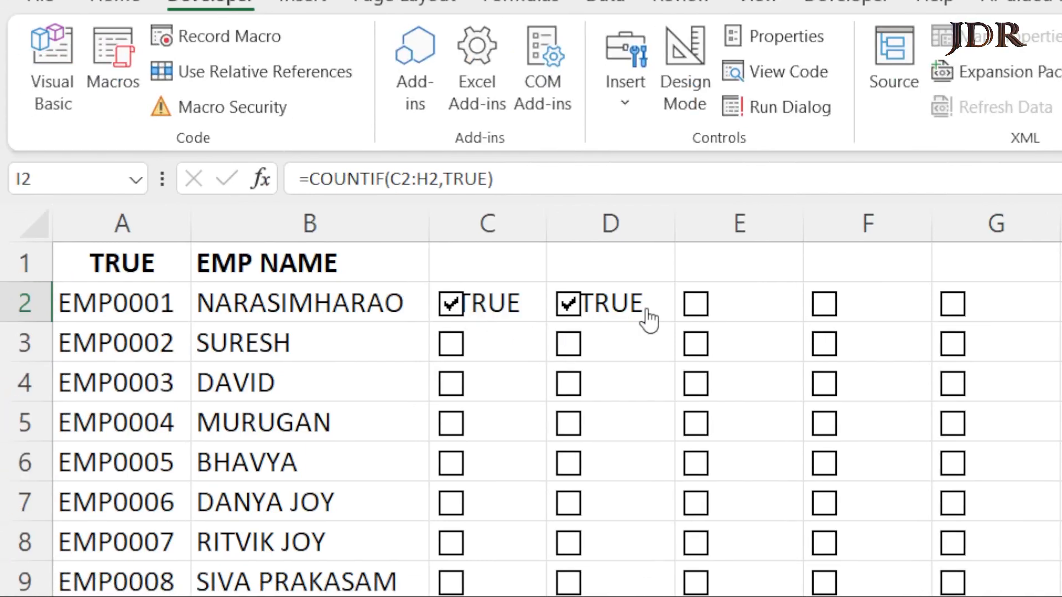
{"action": "left_click", "coordinate": [698, 317]}
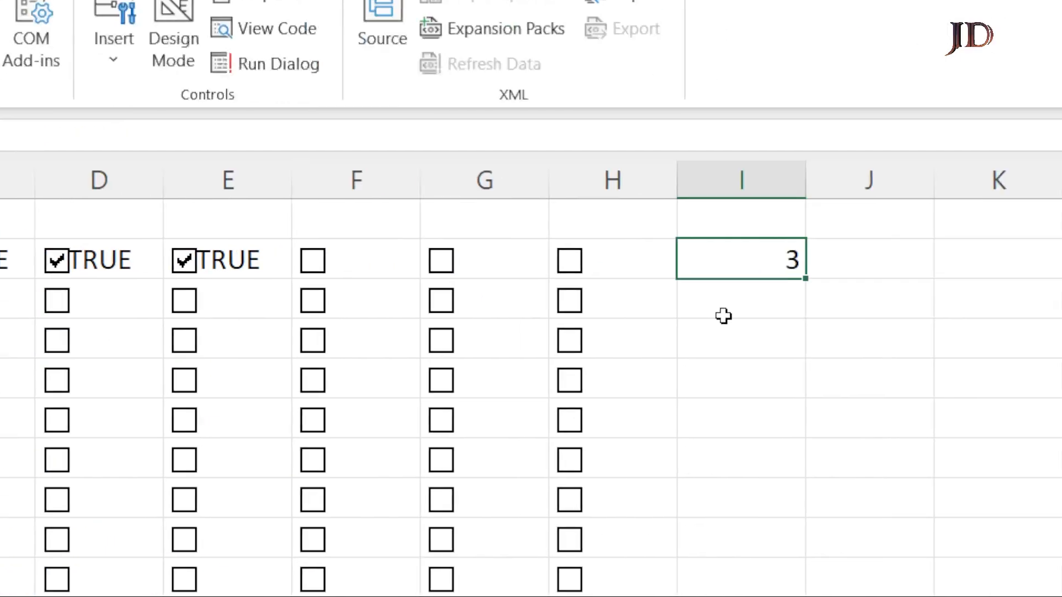
Fill the COUNTIF formula from I2 down to I12.
{"action": "left_click", "coordinate": [559, 309]}
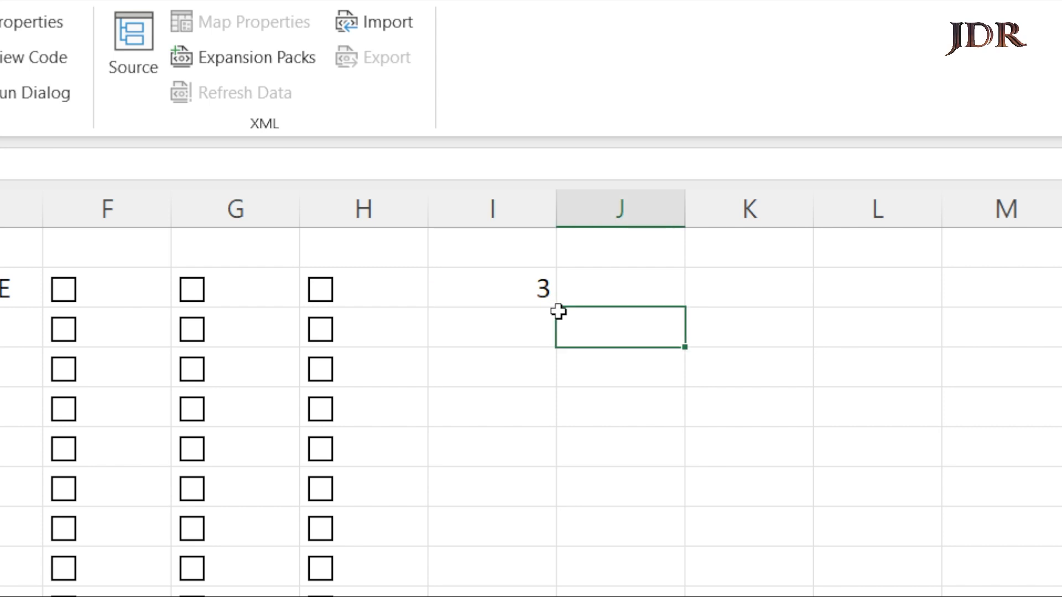
{"action": "left_click", "coordinate": [531, 314]}
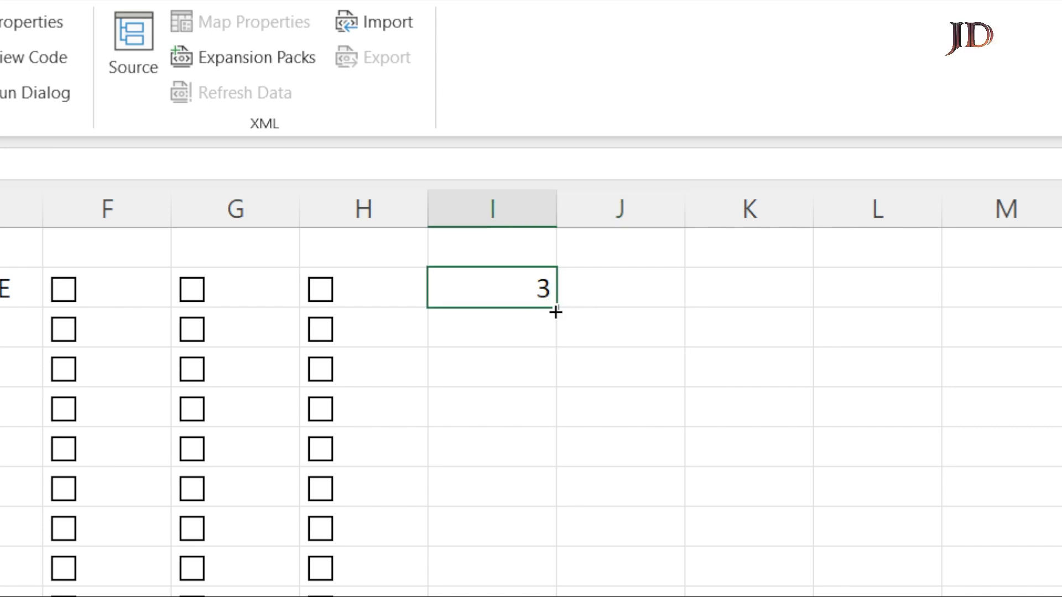
{"action": "left_click_drag", "start_coordinate": [556, 312], "coordinate": [536, 304]}
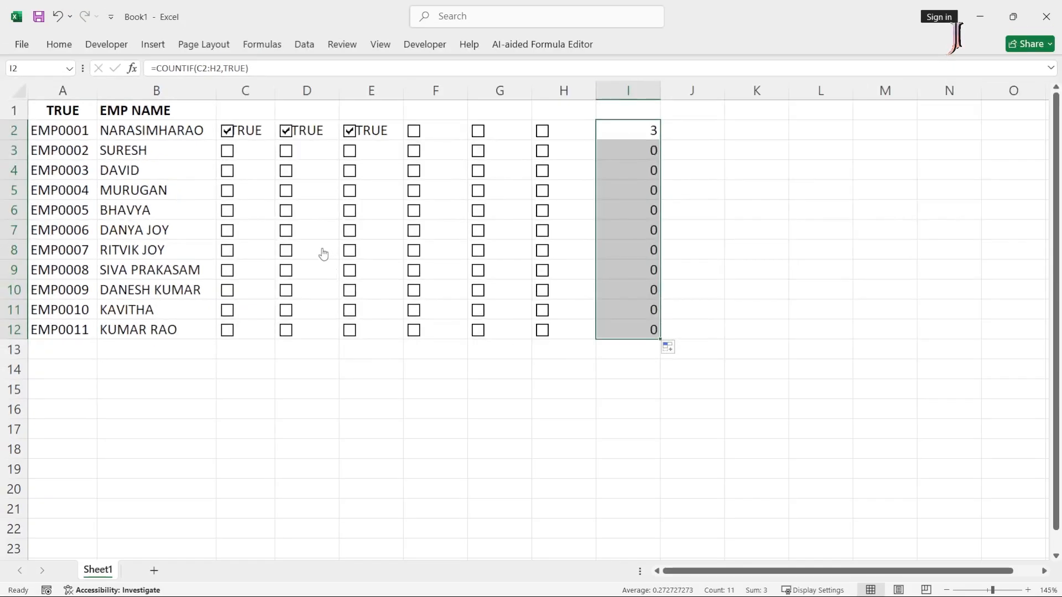
Test the row counts by ticking the check boxes in F2, E3 and D3 and toggling E2 off and on.
{"action": "left_click", "coordinate": [415, 133]}
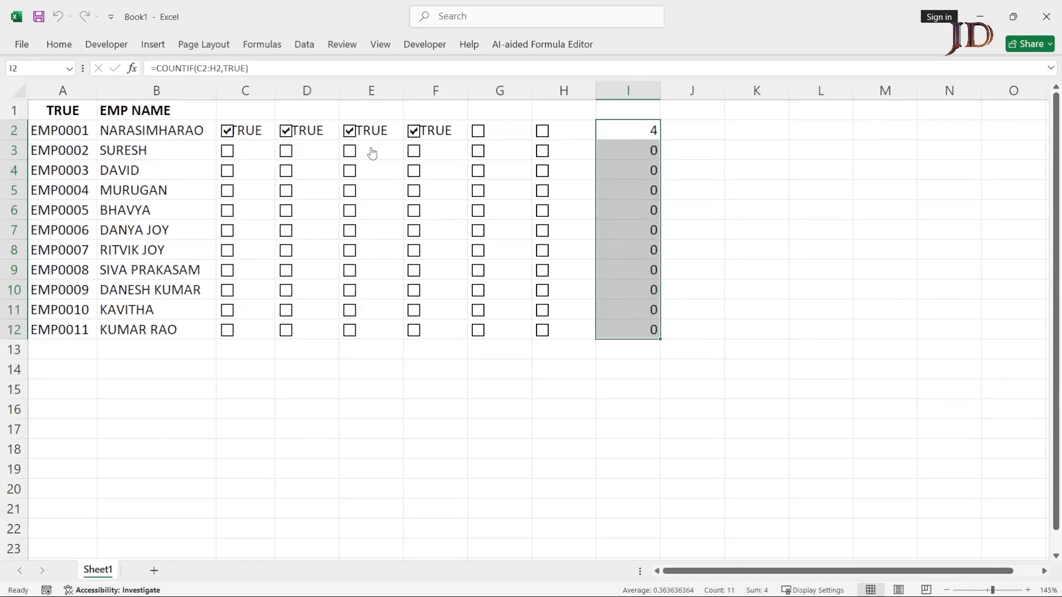
{"action": "left_click", "coordinate": [350, 132]}
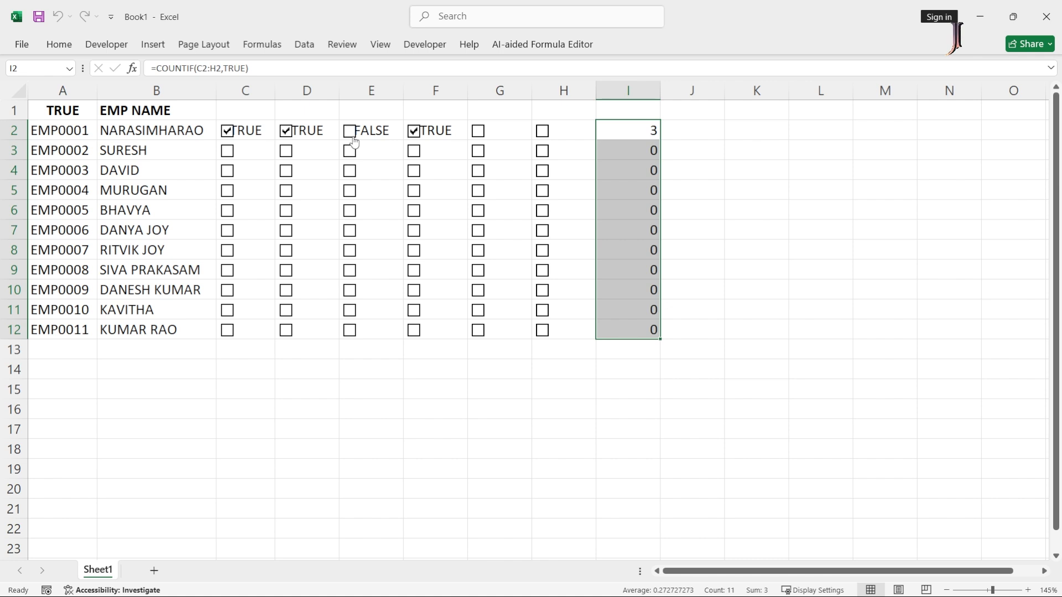
{"action": "left_click", "coordinate": [350, 133]}
{"action": "left_click", "coordinate": [350, 152]}
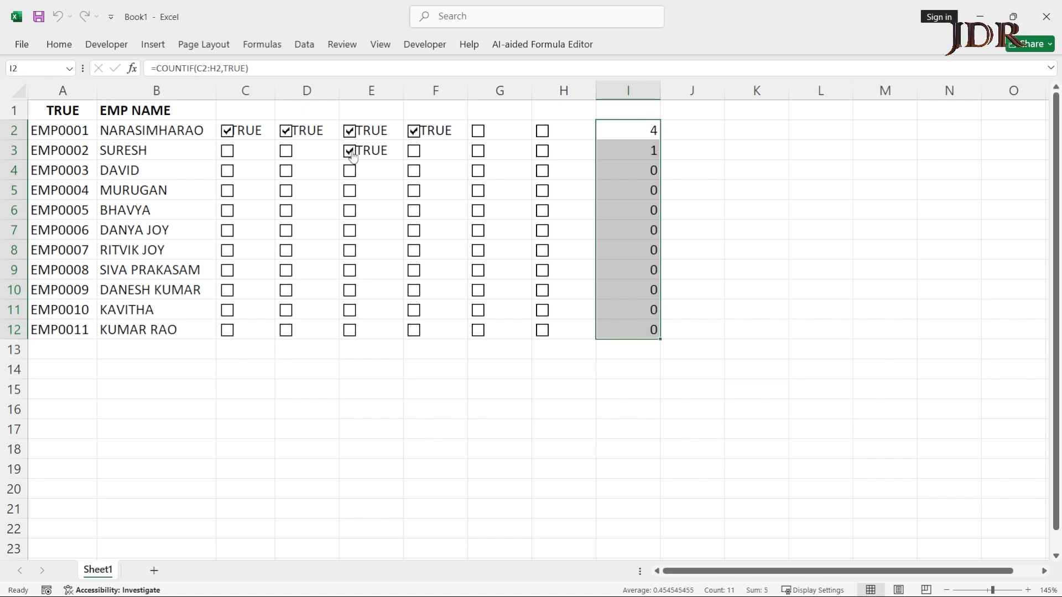
{"action": "left_click", "coordinate": [286, 153]}
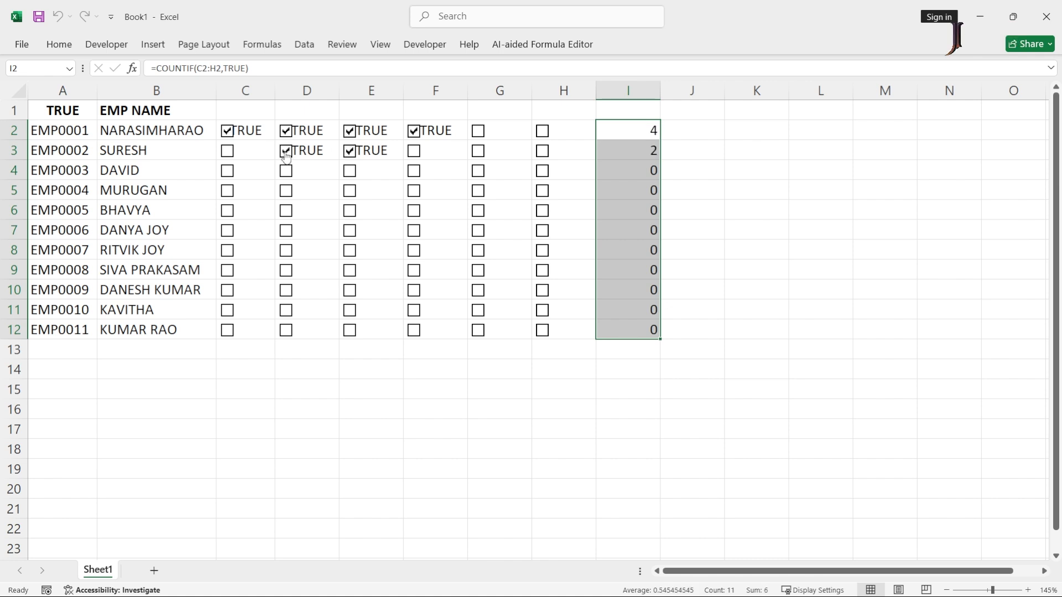
Clear all ticked check boxes in rows 2 and 3, toggling C3 and C2 on and off as a test.
{"action": "left_click", "coordinate": [286, 132]}
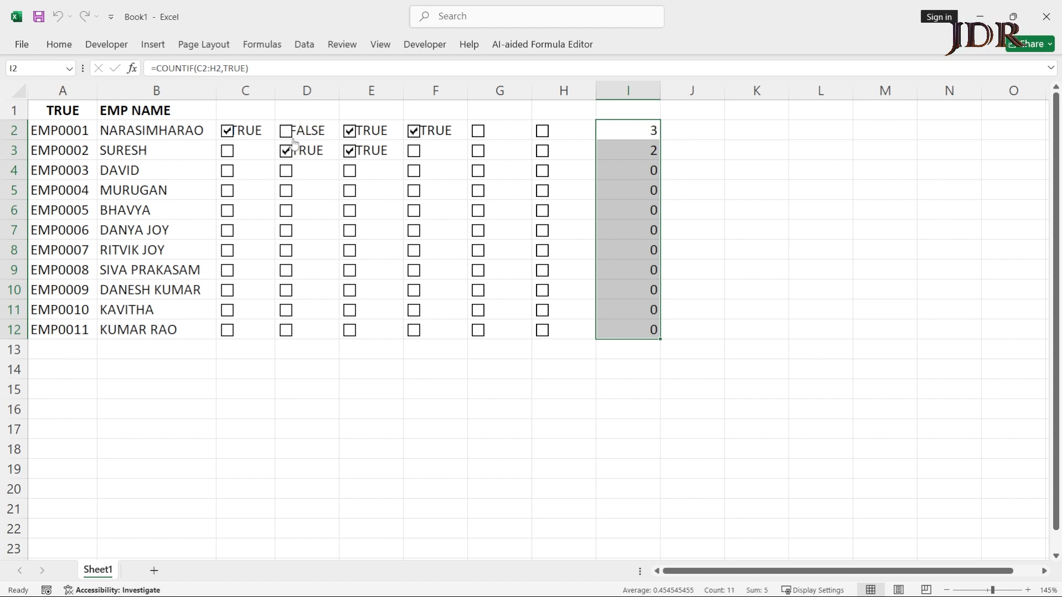
{"action": "left_click", "coordinate": [292, 153]}
{"action": "left_click", "coordinate": [227, 131]}
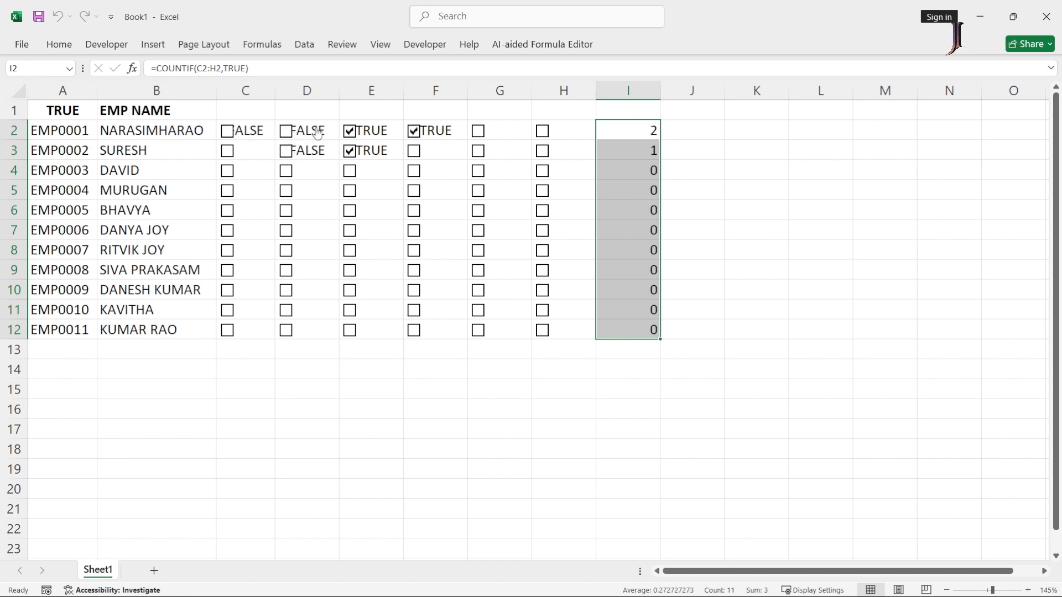
{"action": "left_click", "coordinate": [350, 131]}
{"action": "left_click", "coordinate": [227, 152]}
{"action": "left_click", "coordinate": [228, 151]}
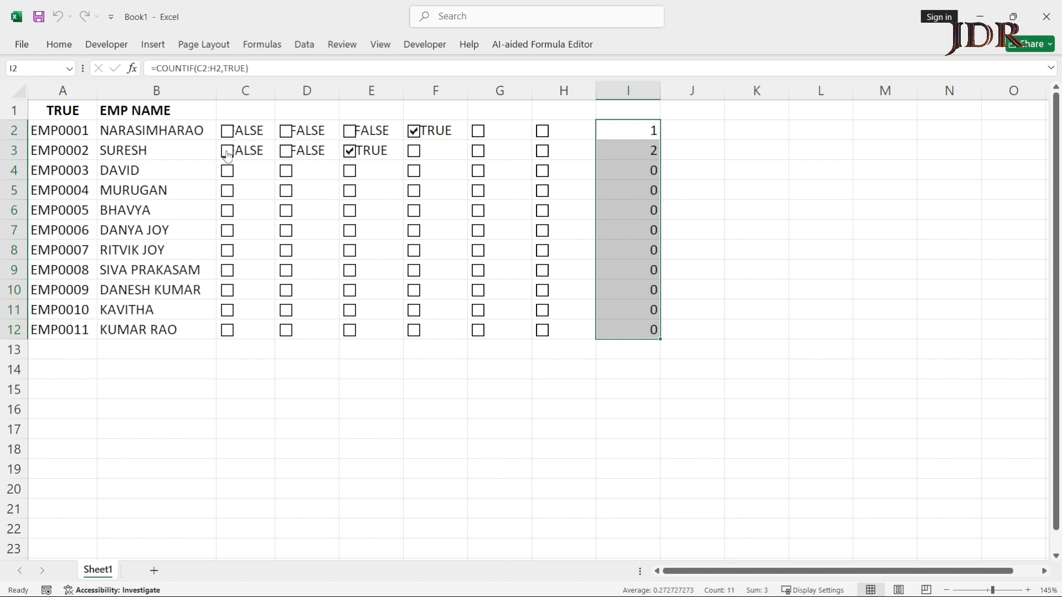
{"action": "left_click", "coordinate": [354, 152]}
{"action": "left_click", "coordinate": [414, 132]}
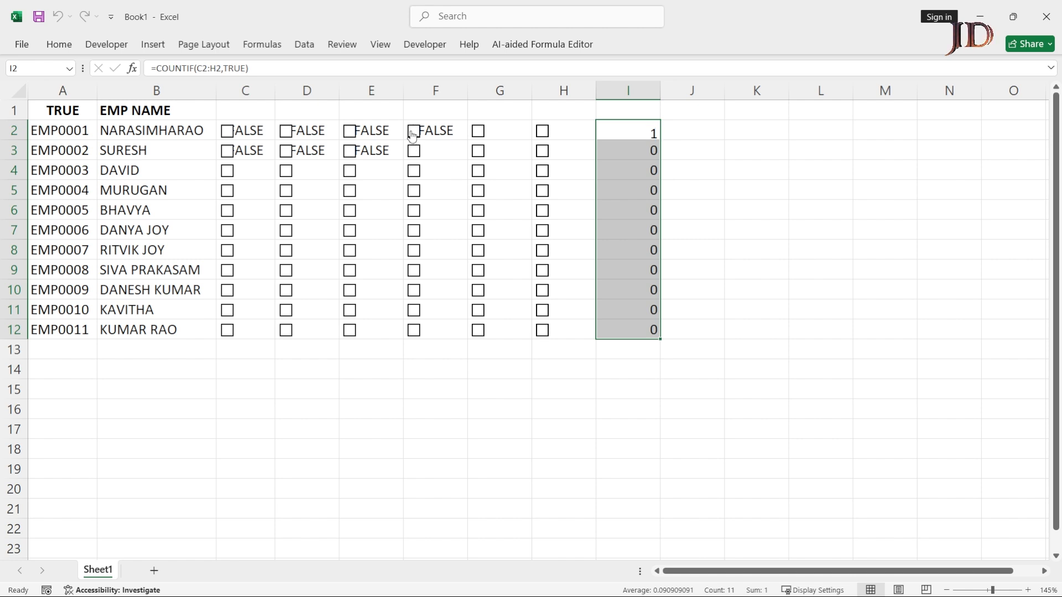
{"action": "left_click", "coordinate": [228, 132]}
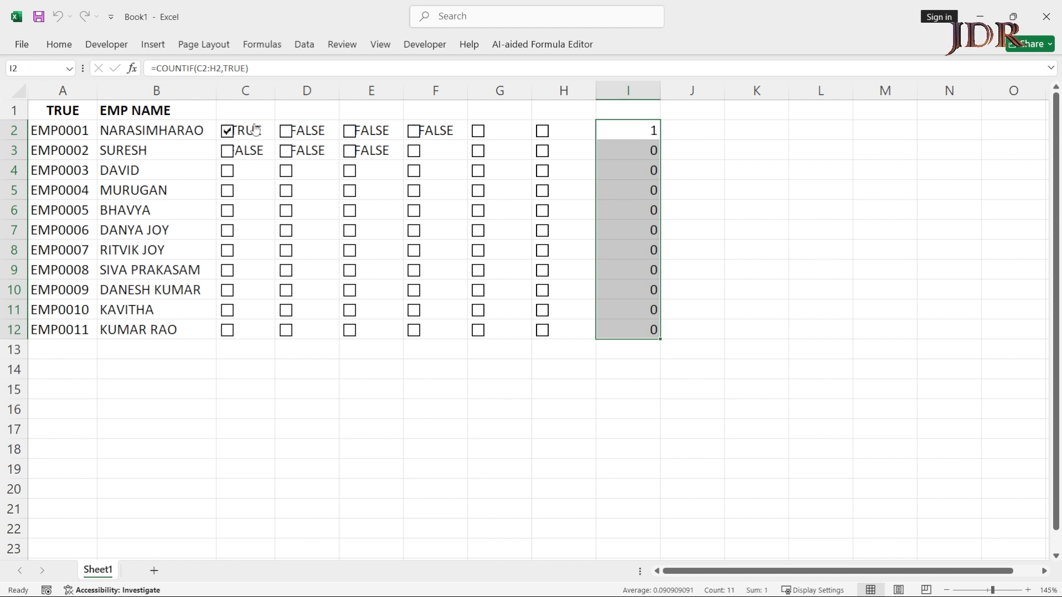
{"action": "left_click", "coordinate": [229, 132]}
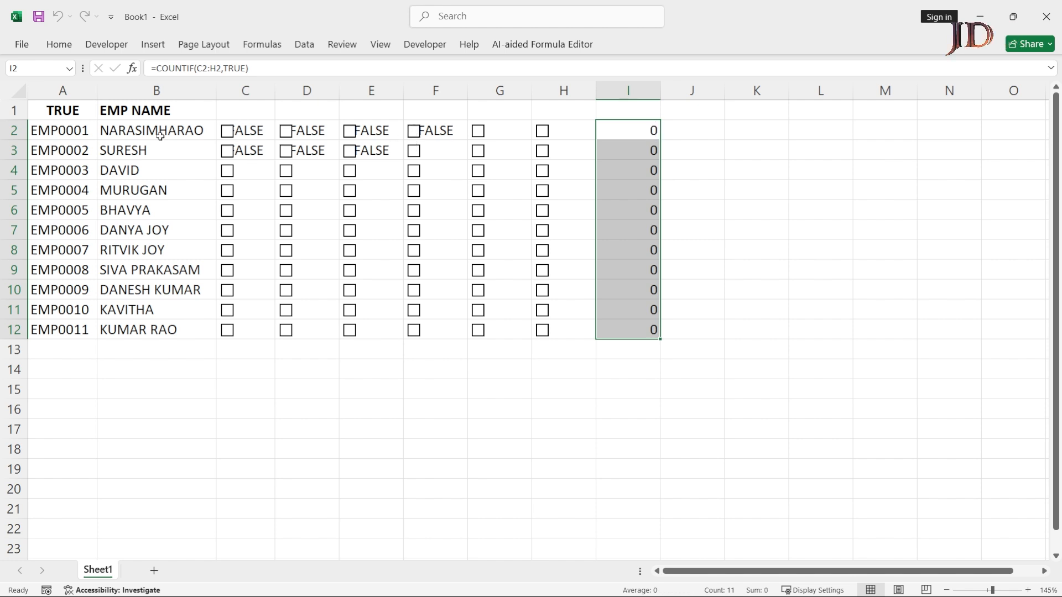
Test the check box in C12 by ticking it and clearing it again.
{"action": "left_click", "coordinate": [287, 351]}
{"action": "key", "text": "Up"}
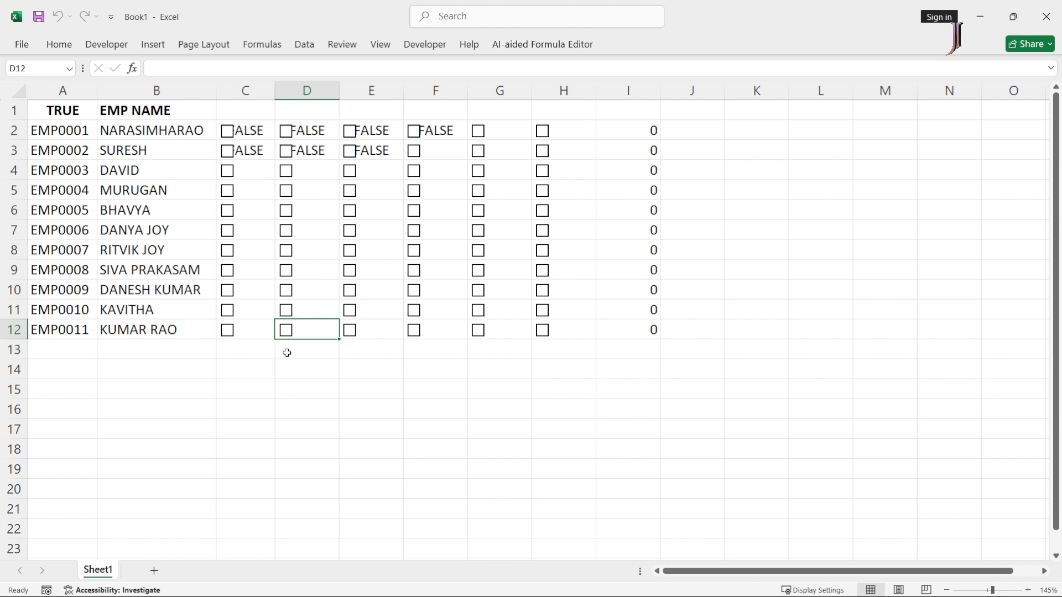
{"action": "key", "text": "Left"}
{"action": "key", "text": "Down"}
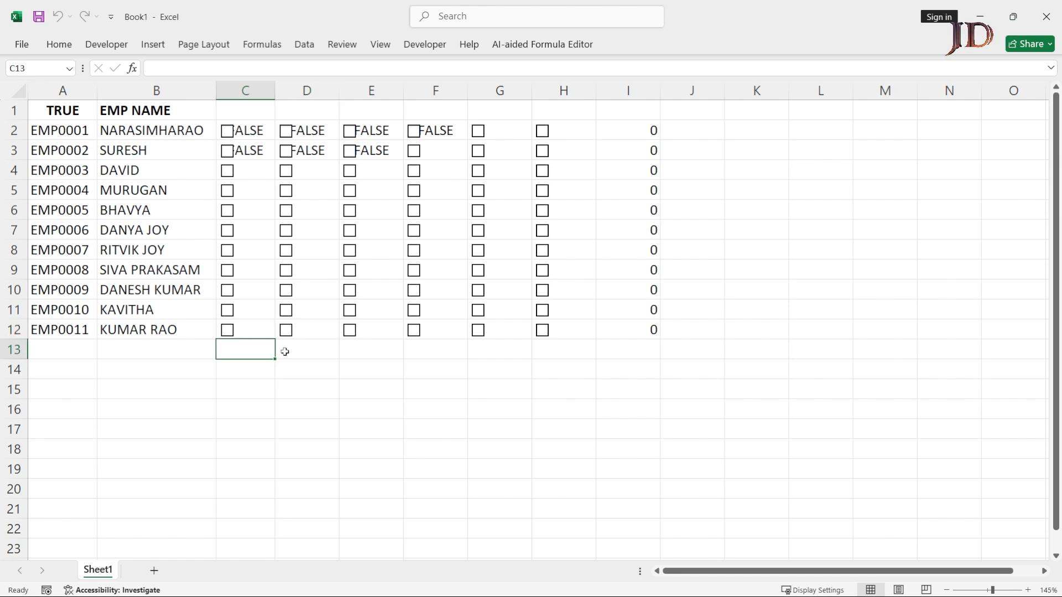
{"action": "left_click", "coordinate": [251, 335]}
{"action": "left_click", "coordinate": [251, 335]}
{"action": "left_click", "coordinate": [251, 335]}
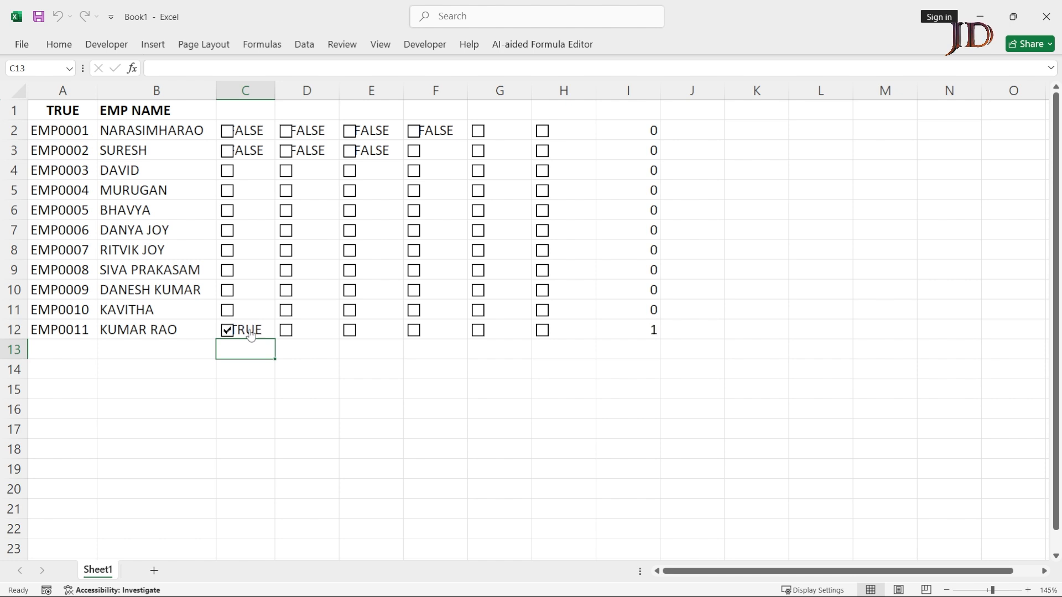
{"action": "left_click", "coordinate": [251, 334]}
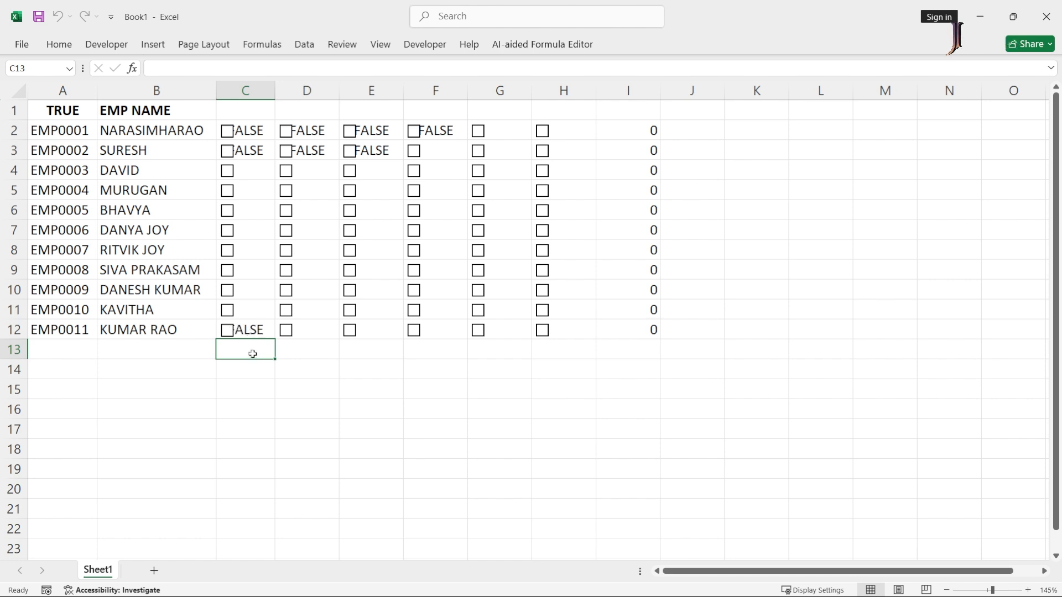
Apply the custom number format ;;; to the check box cells C2:H12 to hide their TRUE and FALSE values.
{"action": "key", "text": "Up"}
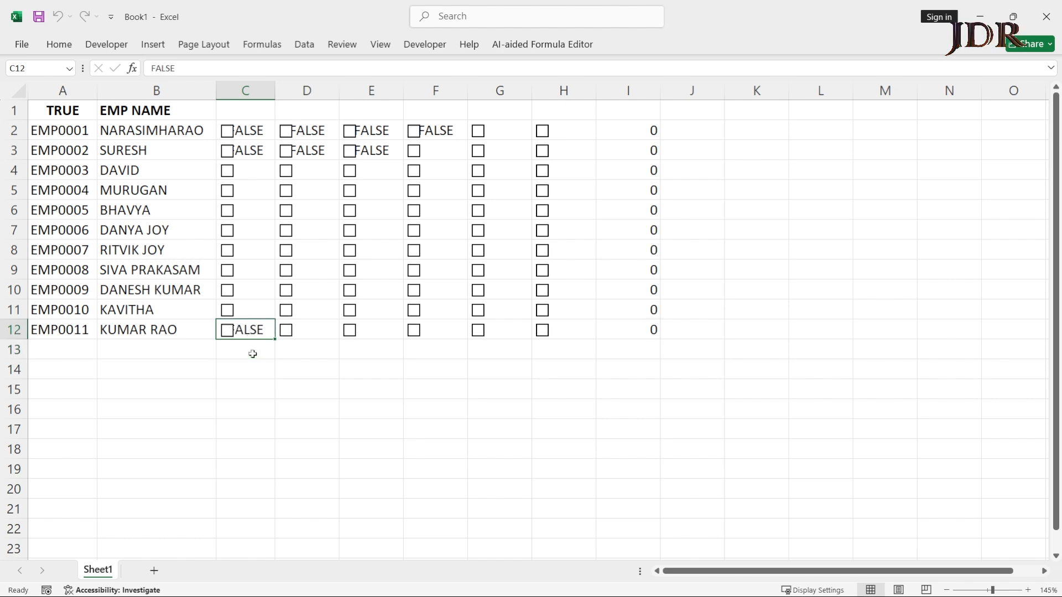
{"action": "key", "text": "shift+Up"}
{"action": "key", "text": "shift+Up"}
{"action": "key", "text": "shift+Up"}
{"action": "key", "text": "shift+Up"}
{"action": "key", "text": "shift+Up"}
{"action": "key", "text": "shift+Up"}
{"action": "key", "text": "shift+Up"}
{"action": "key", "text": "shift+Up"}
{"action": "key", "text": "shift+Up"}
{"action": "key", "text": "shift+Up"}
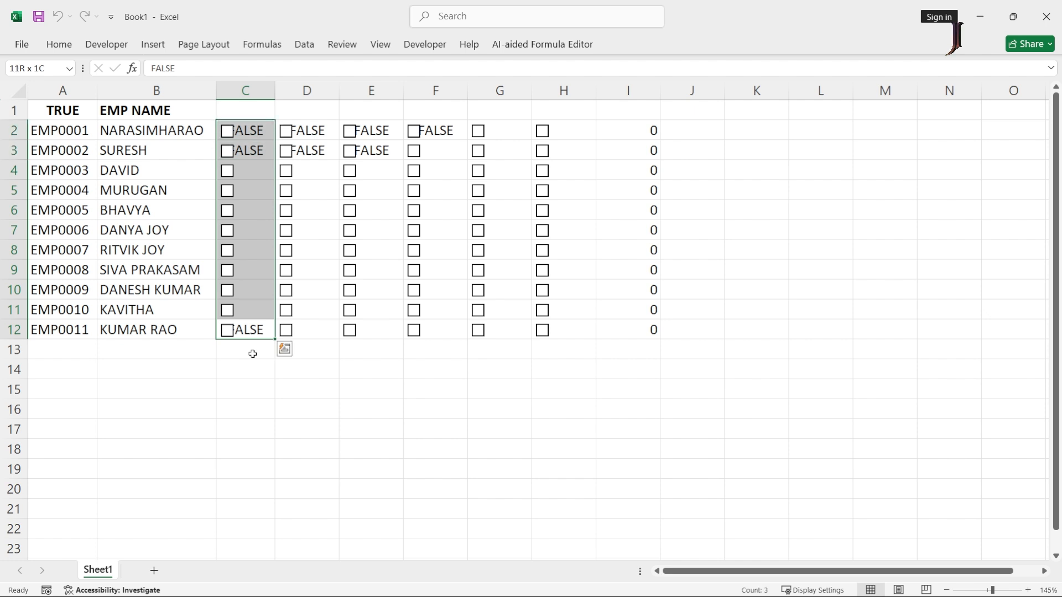
{"action": "key", "text": "shift+Right"}
{"action": "key", "text": "shift+Right"}
{"action": "key", "text": "shift+Right"}
{"action": "key", "text": "shift+Right"}
{"action": "key", "text": "shift+Right"}
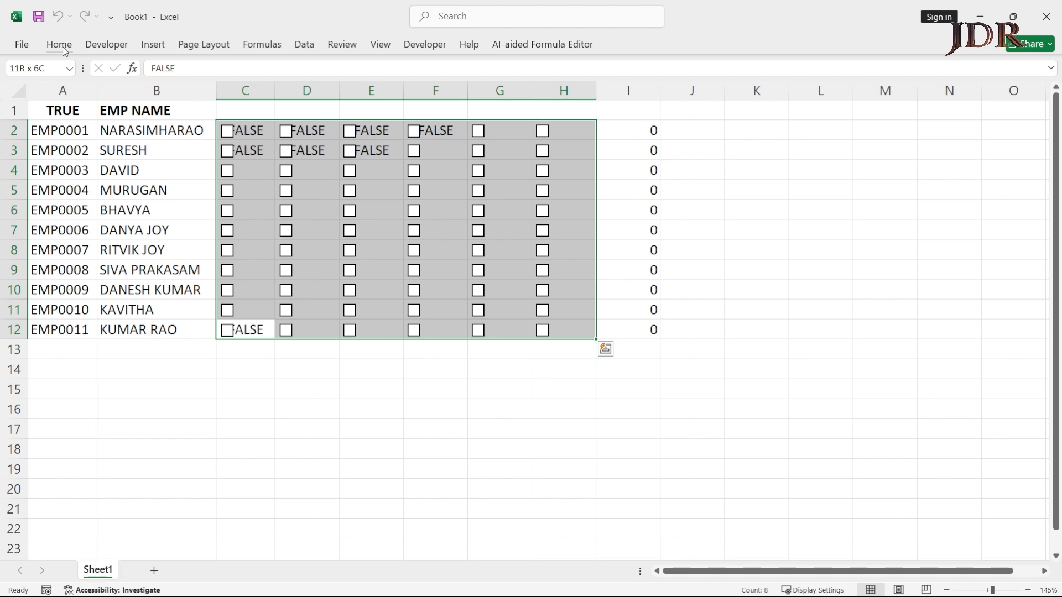
{"action": "key", "text": "ctrl+F1"}
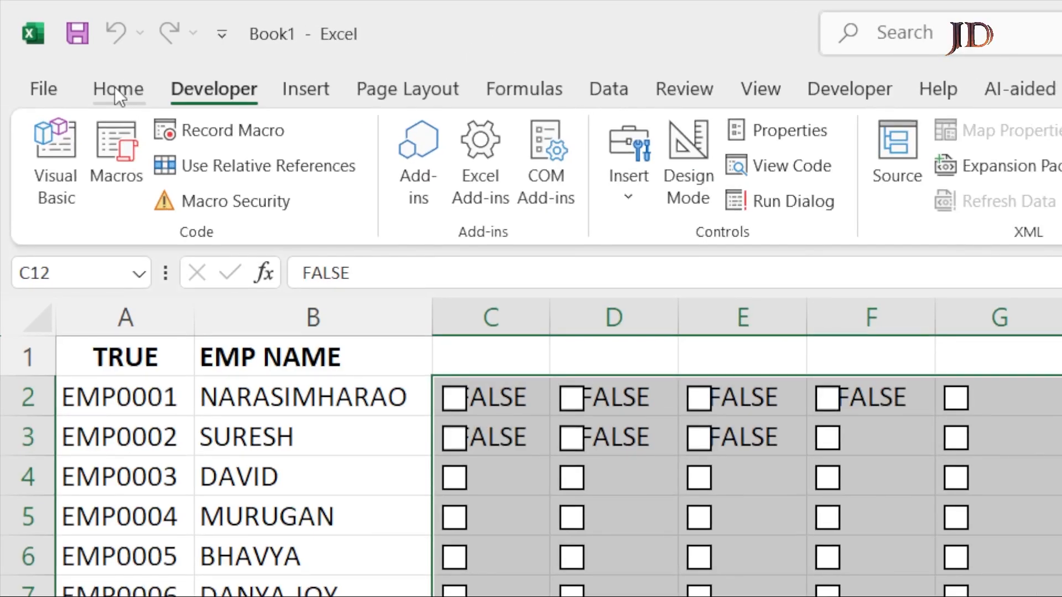
{"action": "left_click", "coordinate": [115, 87]}
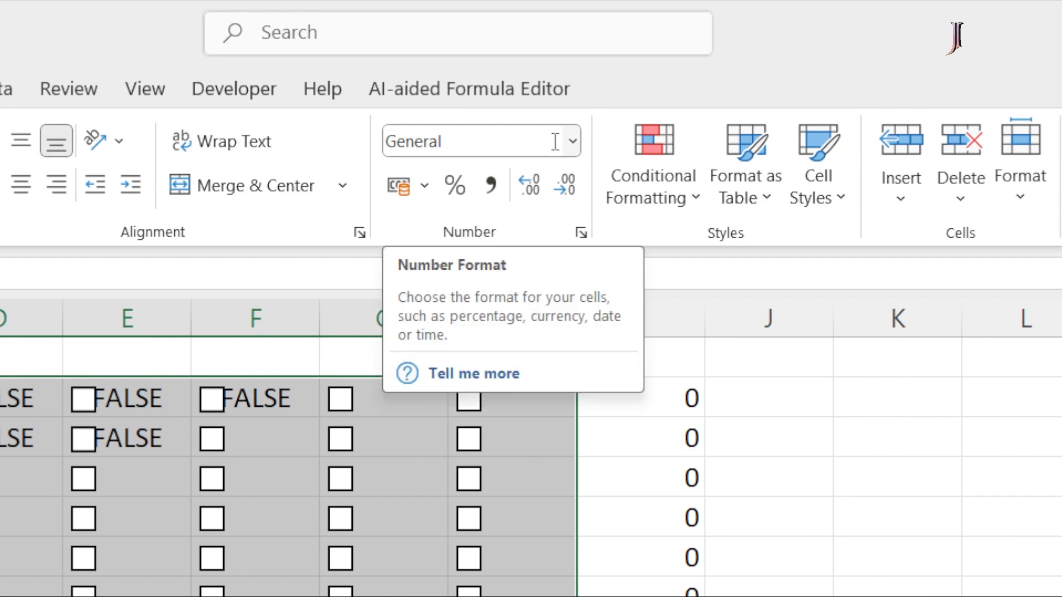
{"action": "left_click", "coordinate": [572, 141]}
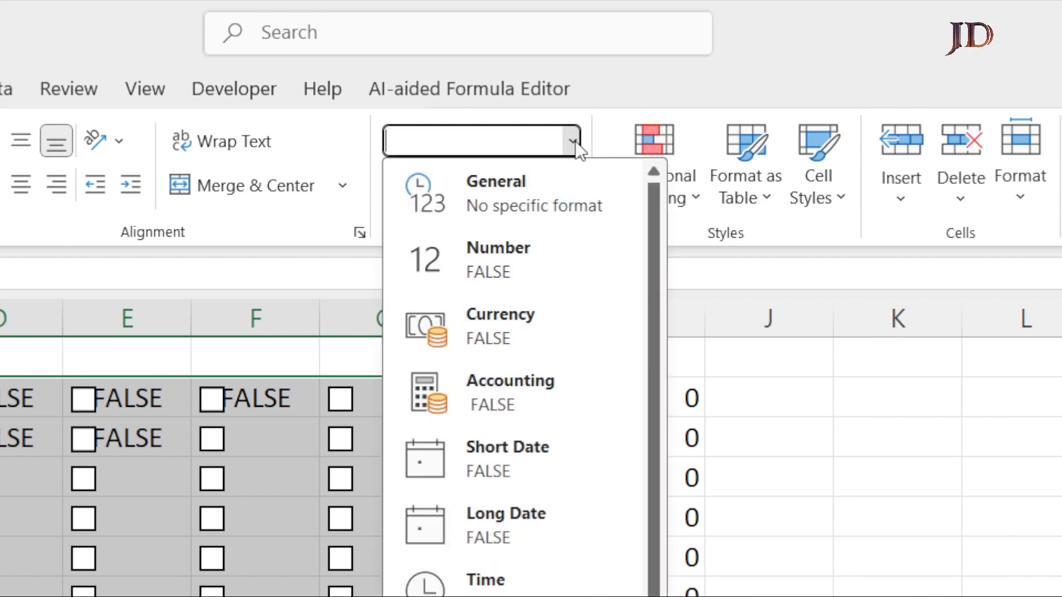
{"action": "scroll", "coordinate": [572, 498], "scroll_direction": "down", "scroll_amount": 1}
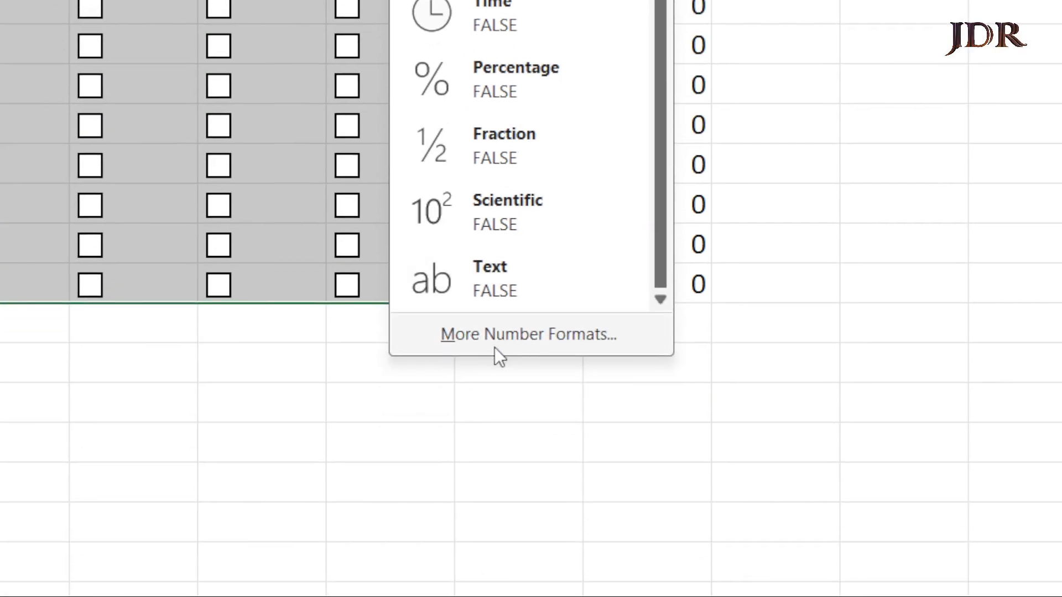
{"action": "left_click", "coordinate": [496, 344]}
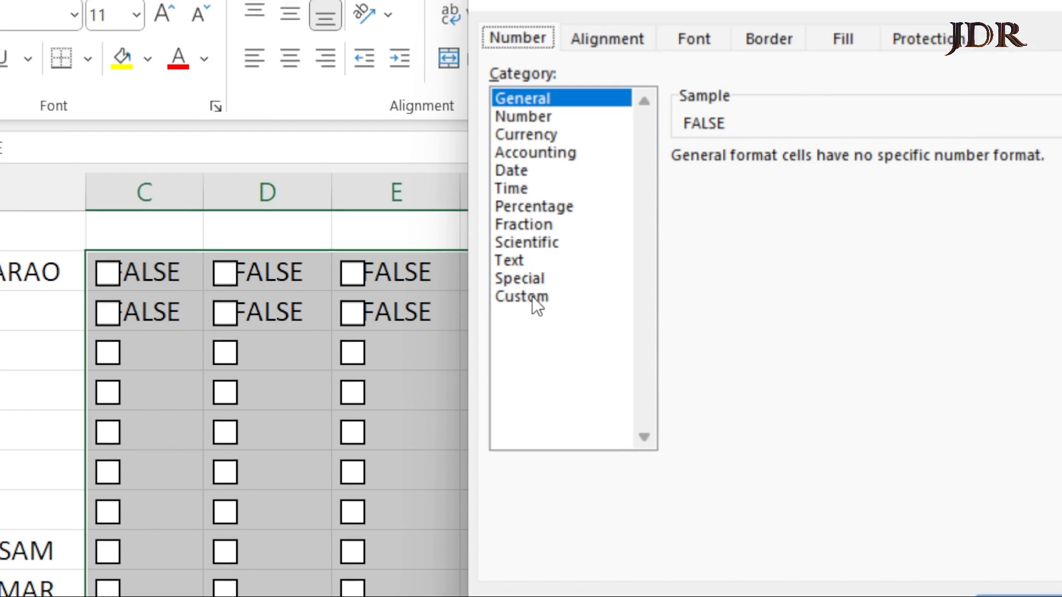
{"action": "left_click", "coordinate": [532, 296]}
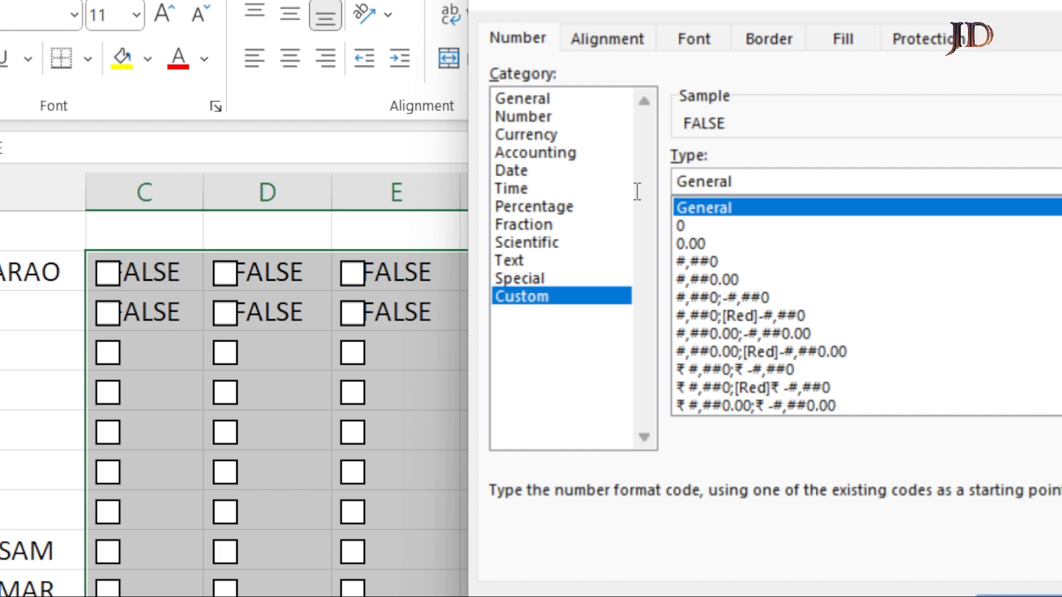
{"action": "left_click_drag", "start_coordinate": [733, 181], "coordinate": [661, 183]}
{"action": "key", "text": "BackSpace"}
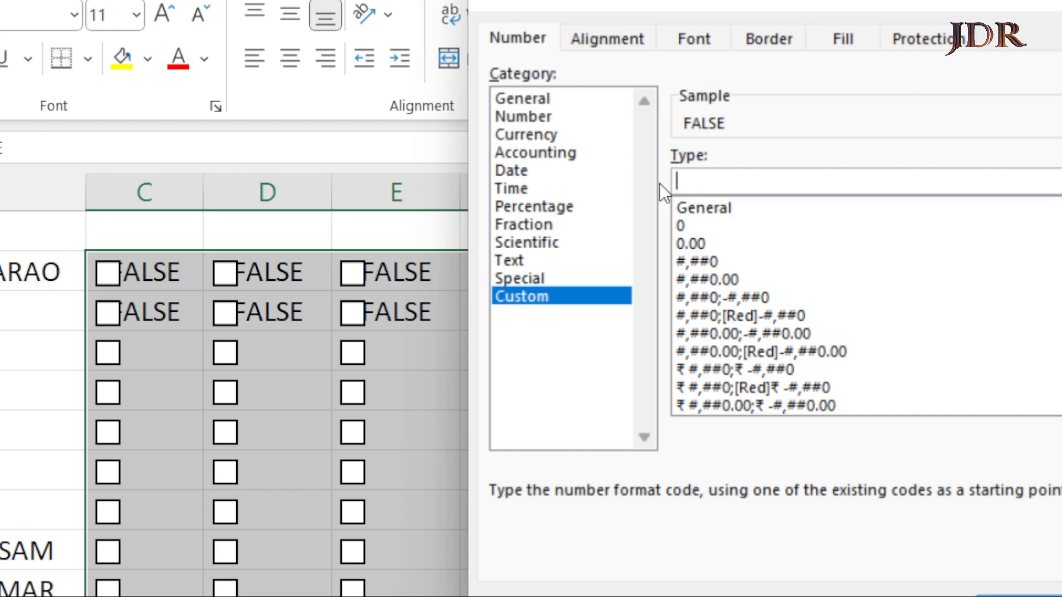
{"action": "type", "text": ";;;"}
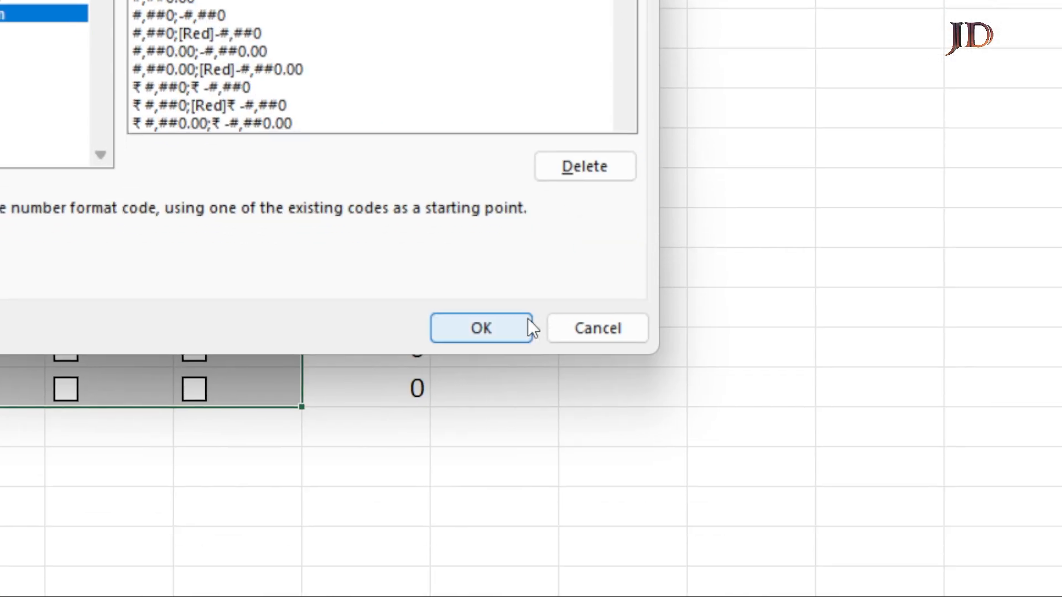
{"action": "left_click", "coordinate": [530, 306]}
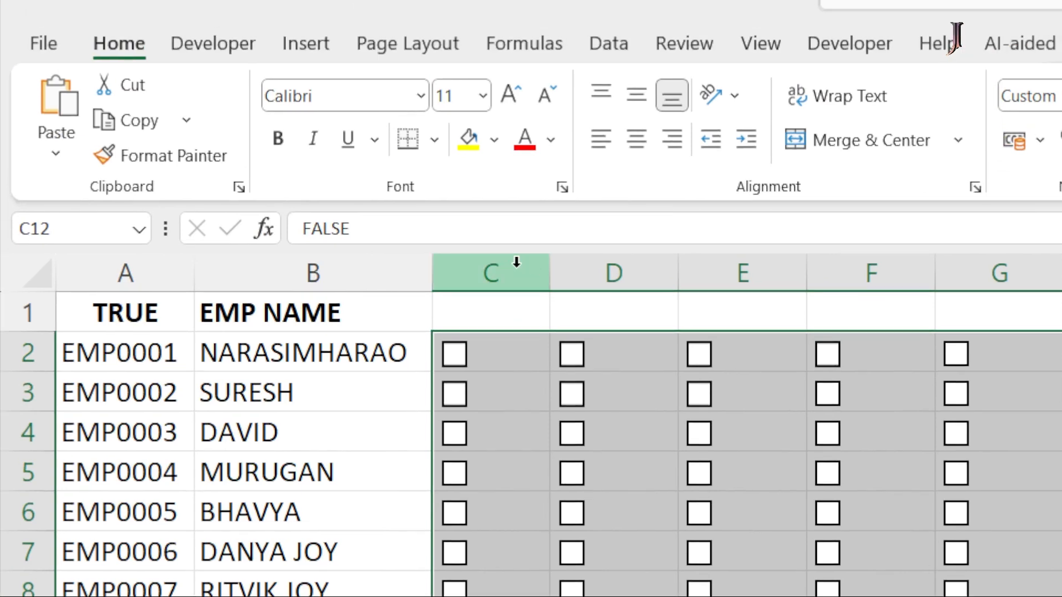
Narrow columns C to H together to one equal width, leaving cell I2 selected.
{"action": "left_click_drag", "start_coordinate": [516, 262], "coordinate": [1061, 268]}
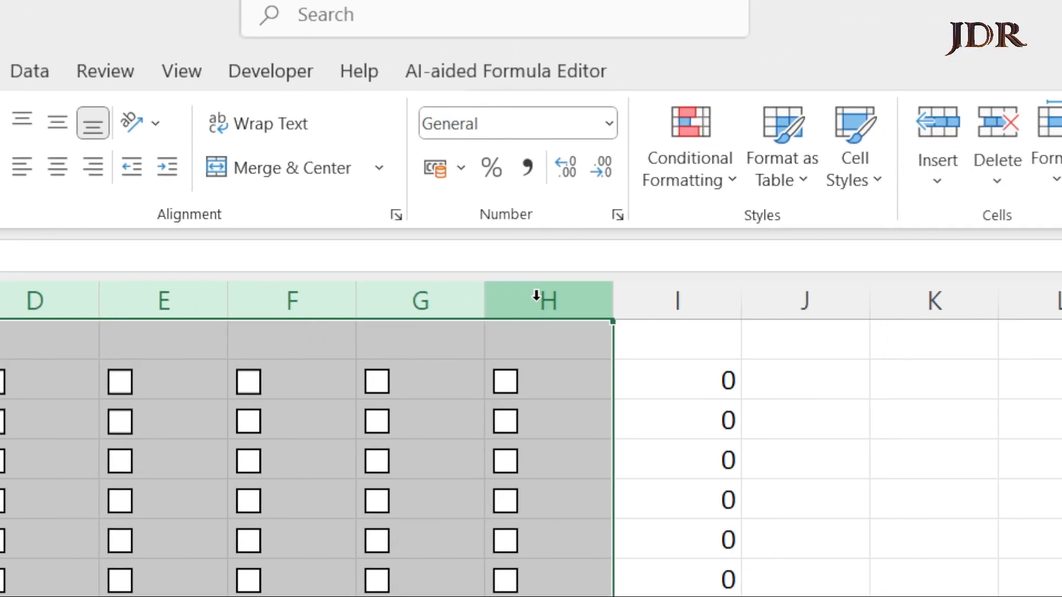
{"action": "left_click_drag", "start_coordinate": [485, 288], "coordinate": [454, 297]}
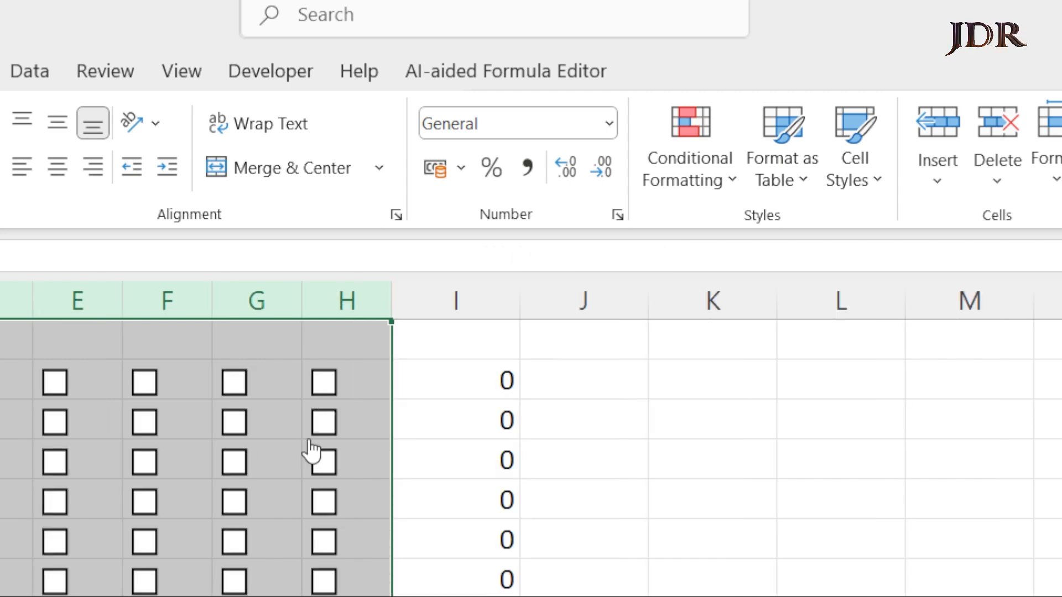
{"action": "left_click", "coordinate": [449, 387]}
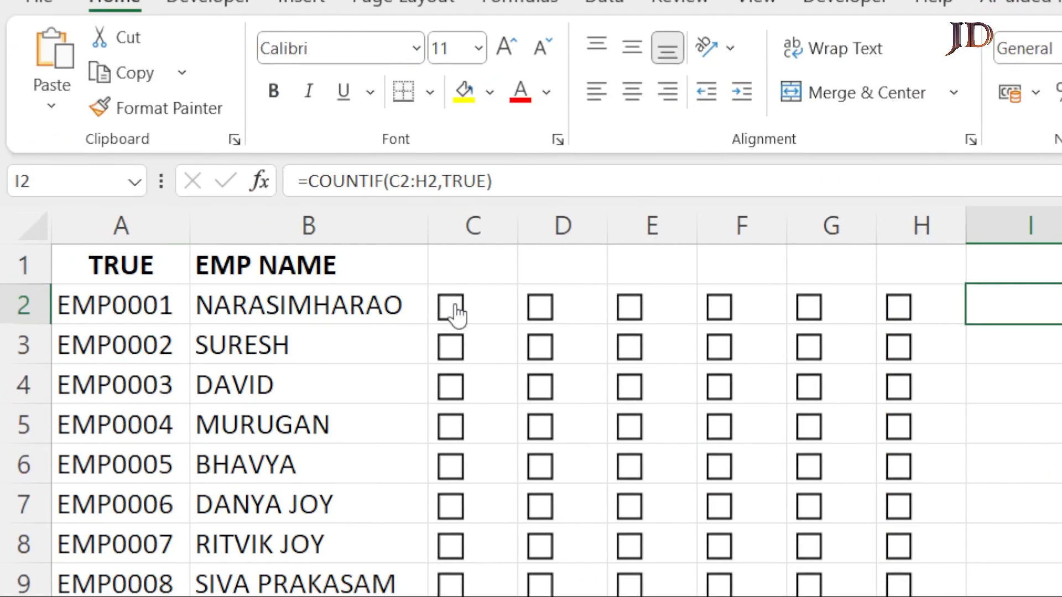
Tick the check boxes in C2, E2, F2, G2 and H2 for employee EMP0001.
{"action": "left_click", "coordinate": [452, 305]}
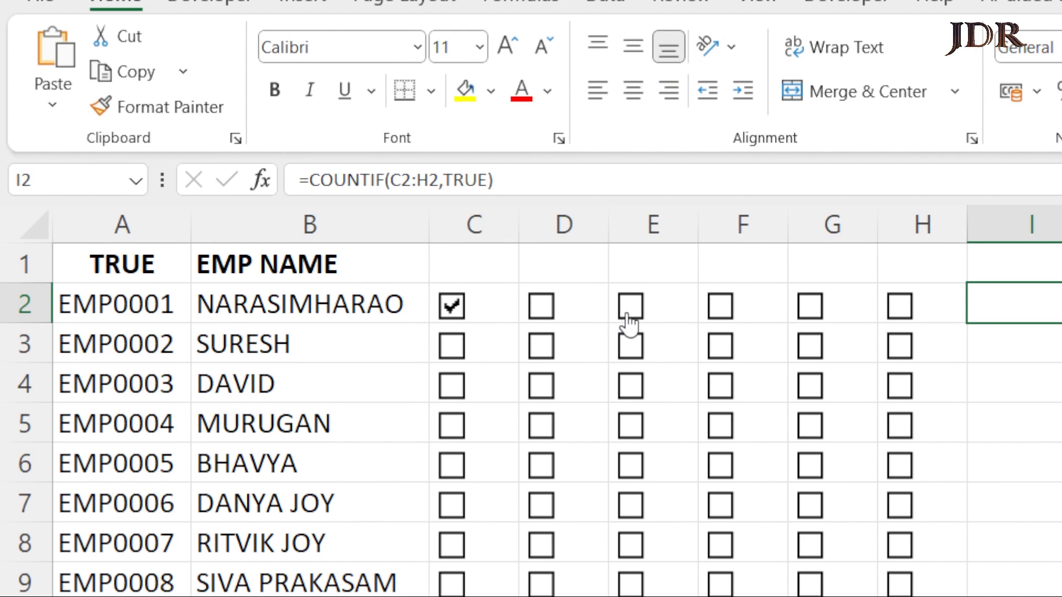
{"action": "left_click", "coordinate": [629, 308]}
{"action": "left_click", "coordinate": [722, 307]}
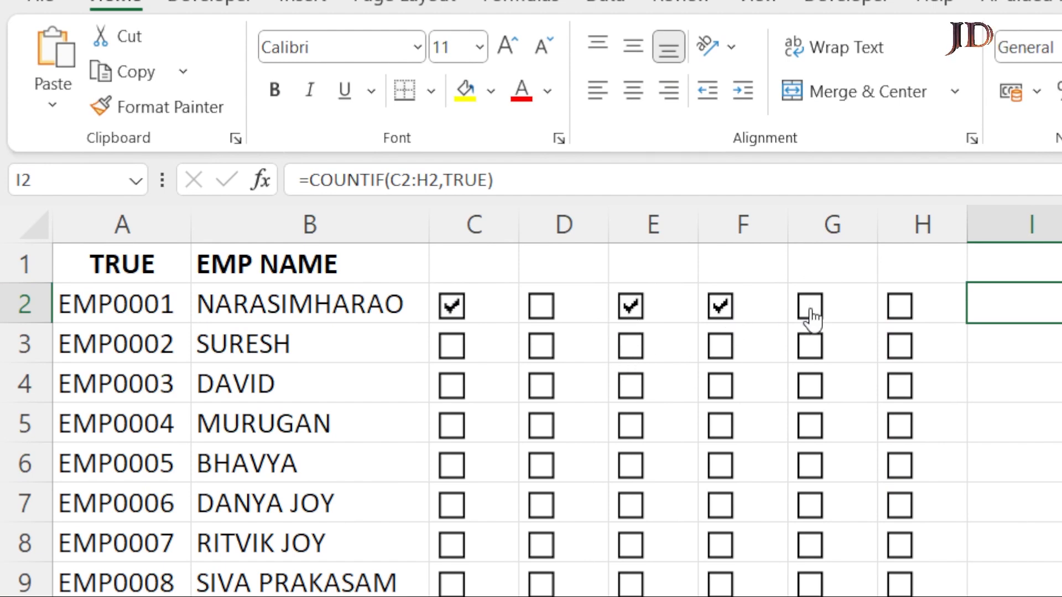
{"action": "left_click", "coordinate": [810, 307]}
{"action": "left_click", "coordinate": [901, 306]}
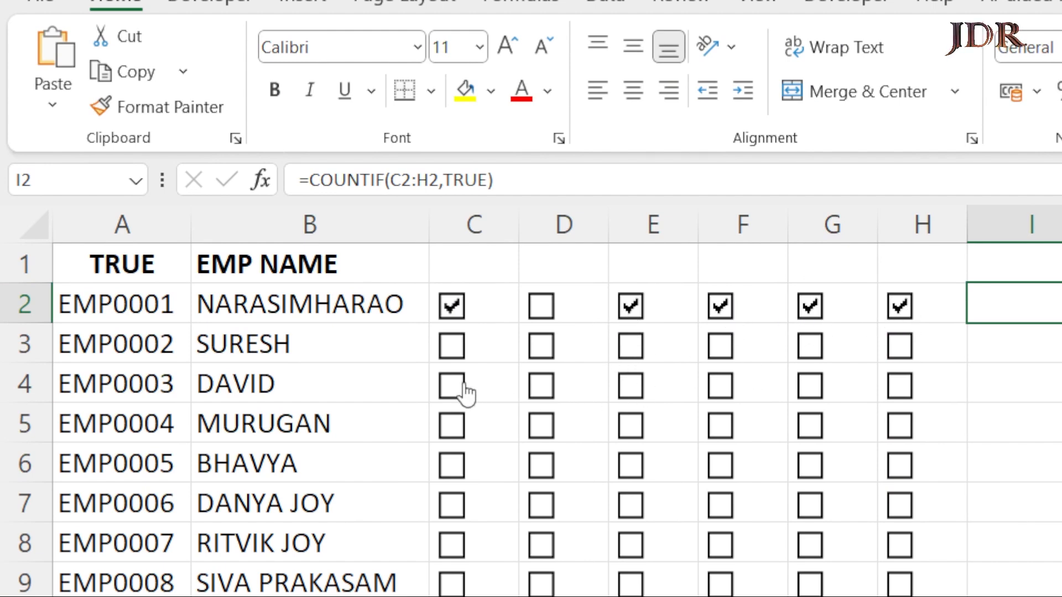
Tick the check boxes in C4 and D4 for EMP0003 and in D3 through H3 for EMP0002.
{"action": "left_click", "coordinate": [452, 385]}
{"action": "left_click", "coordinate": [541, 385]}
{"action": "left_click", "coordinate": [541, 346]}
{"action": "left_click", "coordinate": [635, 357]}
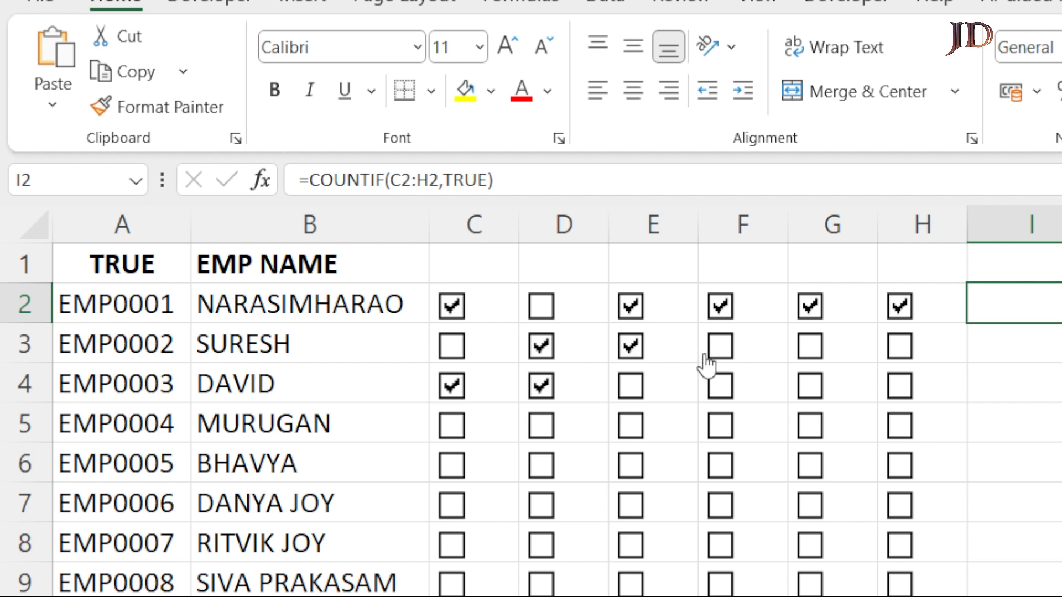
{"action": "left_click", "coordinate": [721, 354]}
{"action": "left_click", "coordinate": [816, 356]}
{"action": "left_click", "coordinate": [823, 362]}
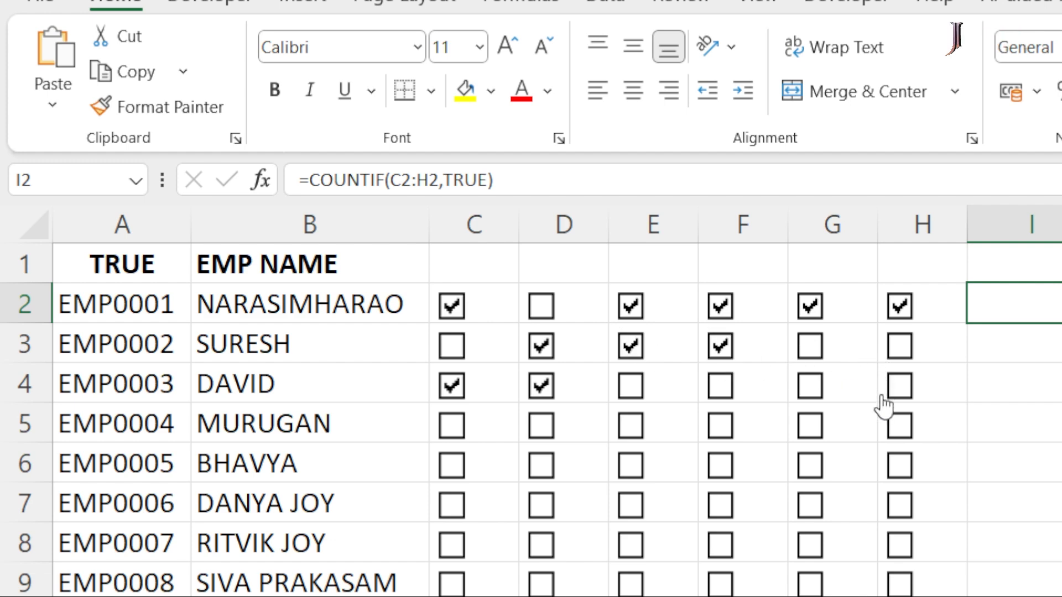
{"action": "left_click", "coordinate": [898, 357]}
{"action": "left_click", "coordinate": [809, 356]}
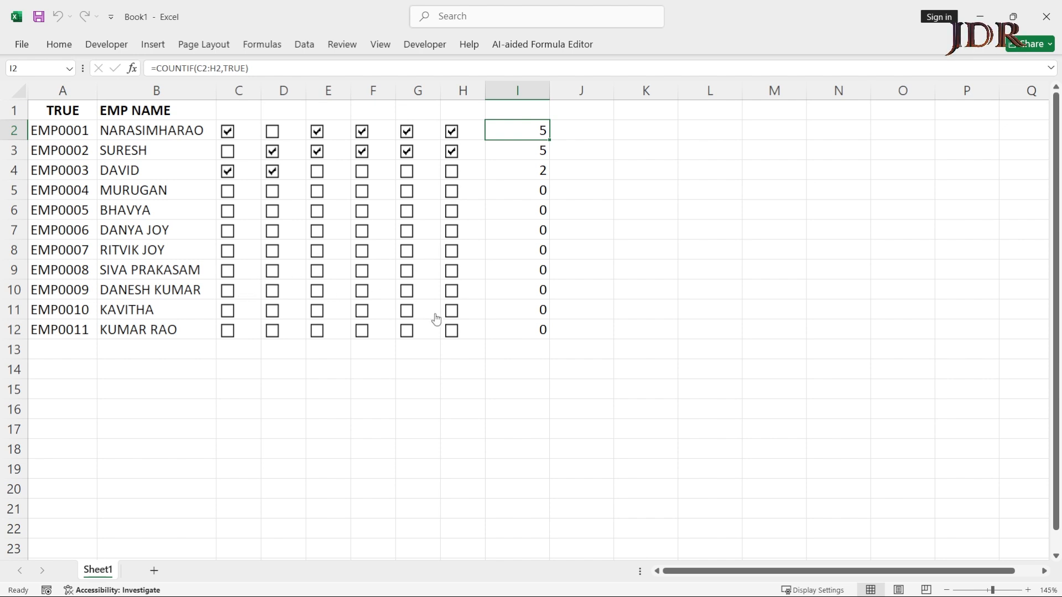
Switch to Chrome, open Google Sheets from the Google home page and create a blank spreadsheet.
{"action": "left_click", "coordinate": [423, 583]}
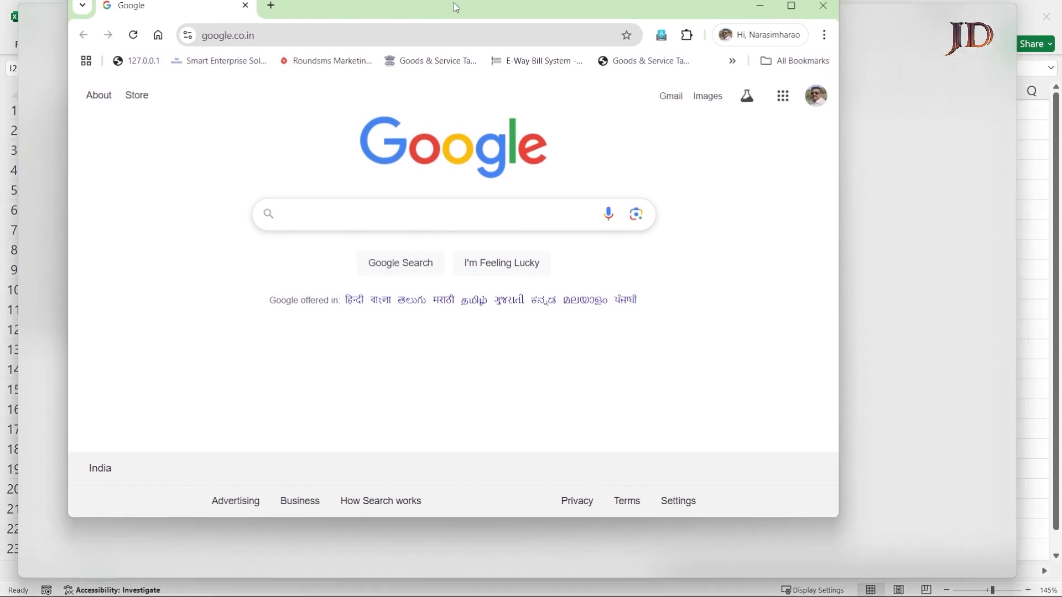
{"action": "double_click", "coordinate": [454, 2]}
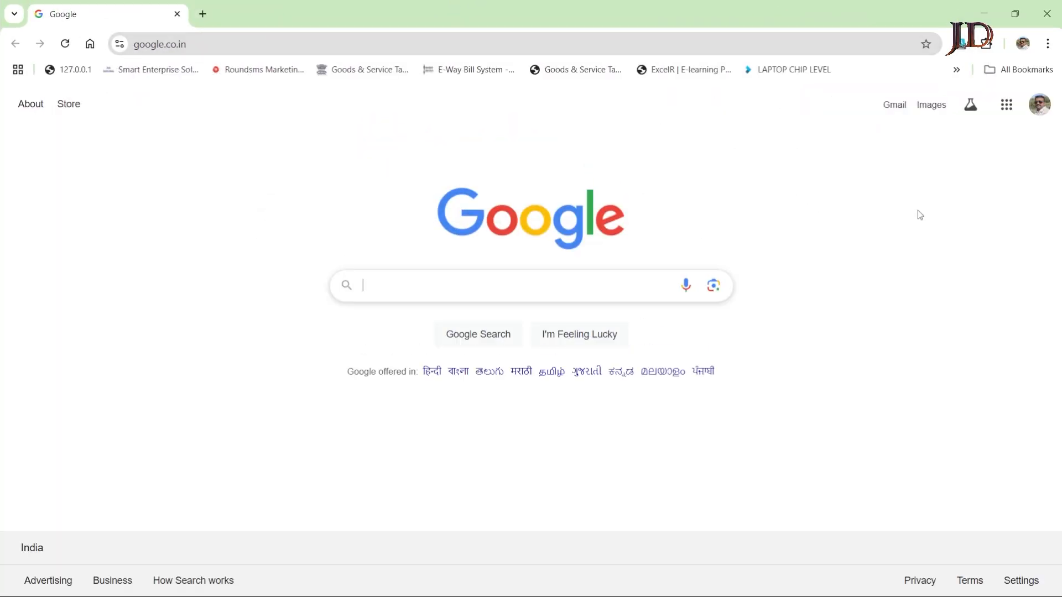
{"action": "left_click", "coordinate": [1007, 104]}
{"action": "scroll", "coordinate": [932, 281], "scroll_direction": "down", "scroll_amount": 5}
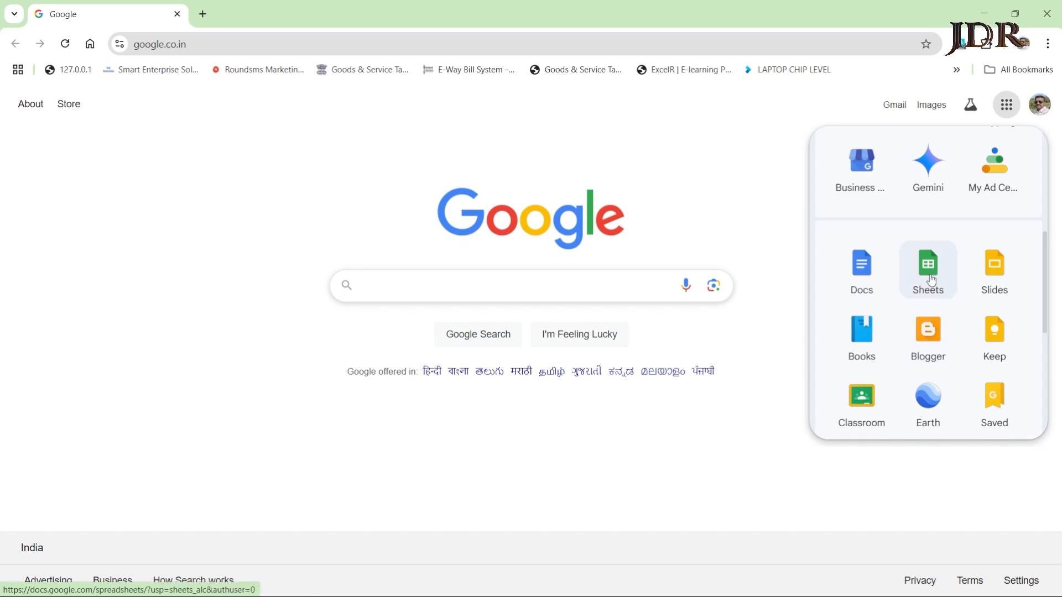
{"action": "left_click", "coordinate": [1013, 111]}
{"action": "left_click", "coordinate": [1014, 114]}
{"action": "scroll", "coordinate": [902, 365], "scroll_direction": "down", "scroll_amount": 5}
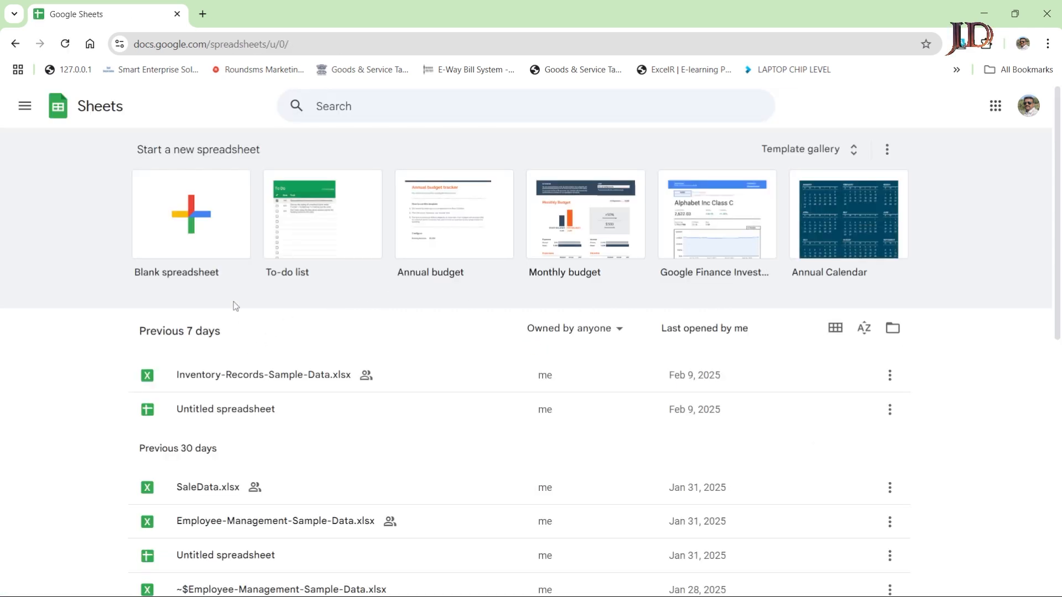
{"action": "left_click", "coordinate": [192, 218]}
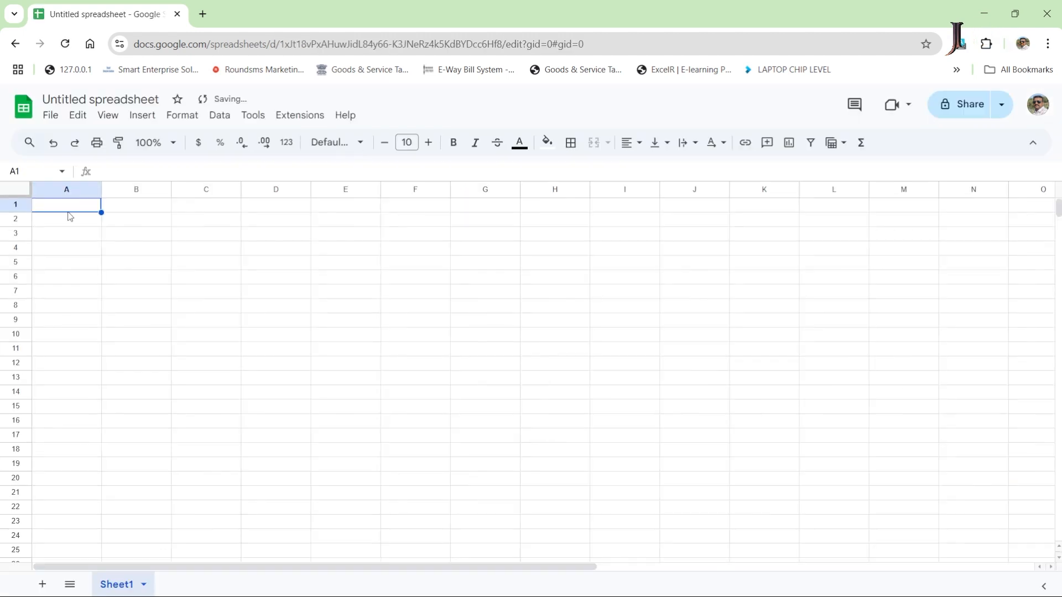
Insert check boxes into the cell range B2:E10 of the blank sheet.
{"action": "left_click", "coordinate": [112, 218]}
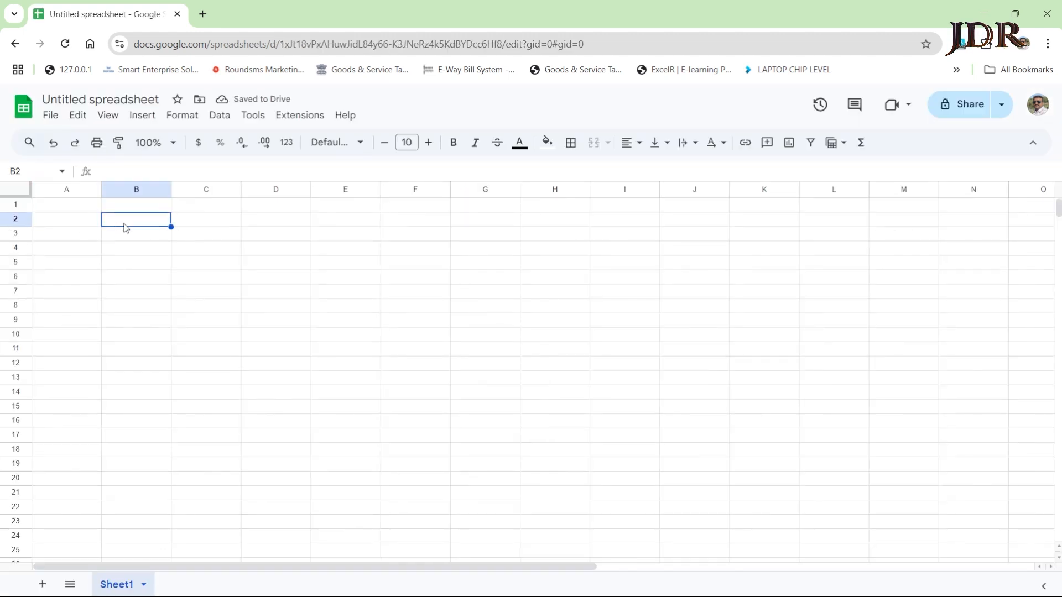
{"action": "left_click", "coordinate": [73, 209]}
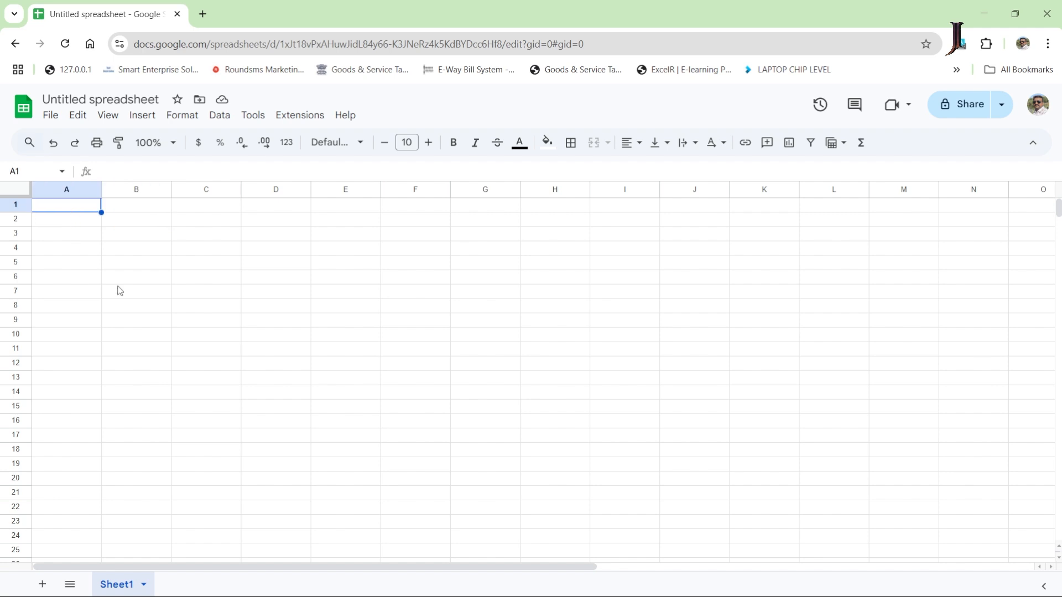
{"action": "left_click_drag", "start_coordinate": [124, 224], "coordinate": [329, 335]}
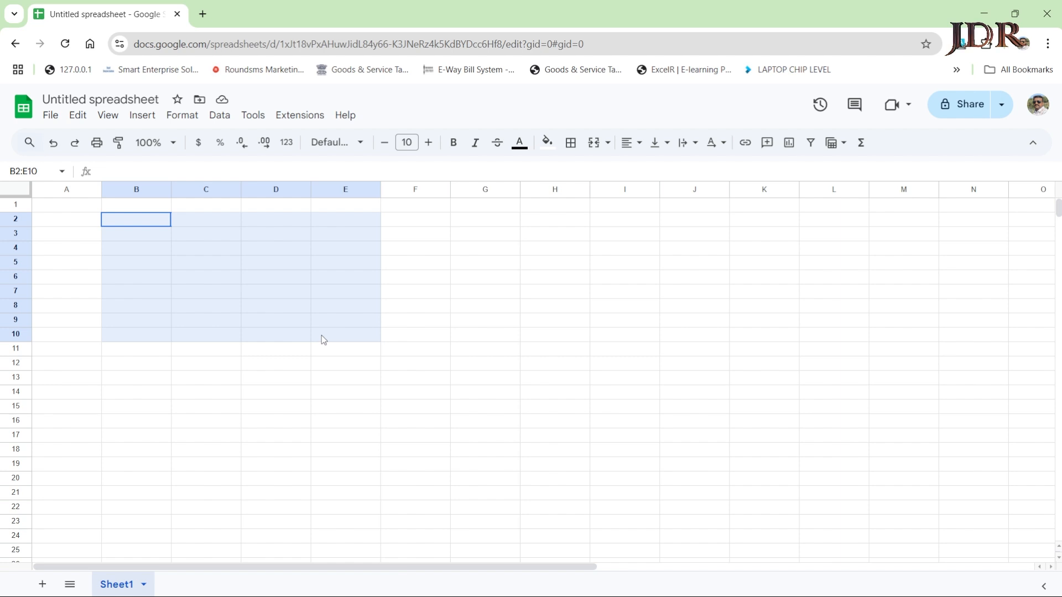
{"action": "left_click_drag", "start_coordinate": [321, 335], "coordinate": [321, 336]}
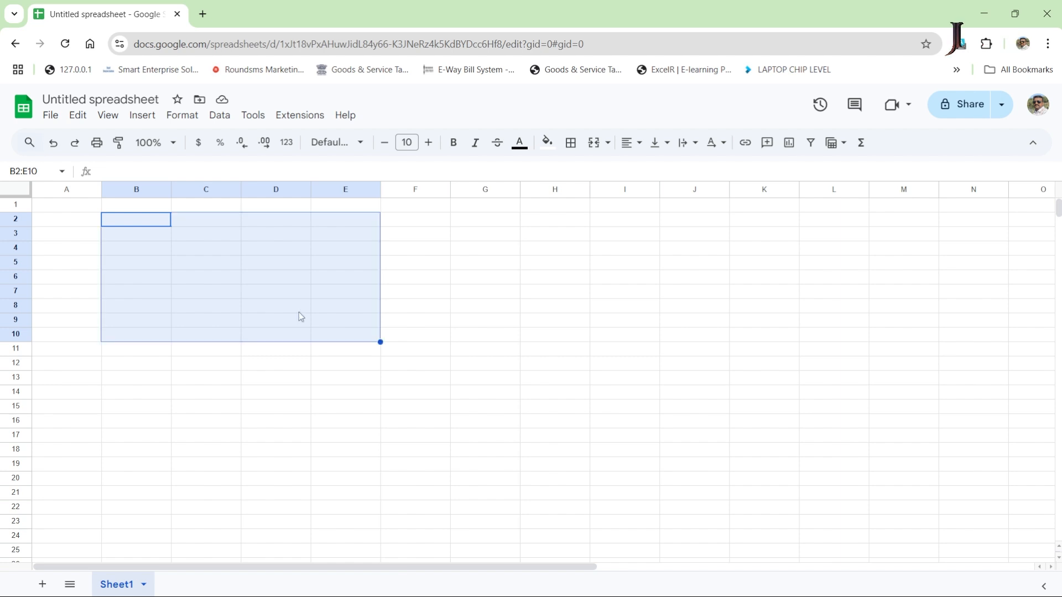
{"action": "left_click", "coordinate": [139, 118]}
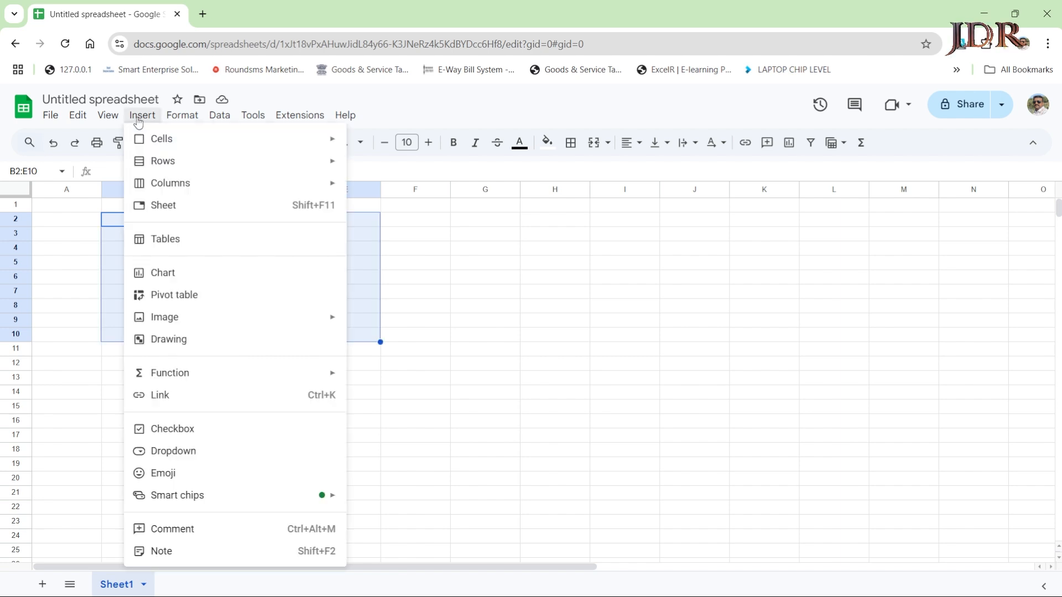
{"action": "left_click", "coordinate": [165, 430]}
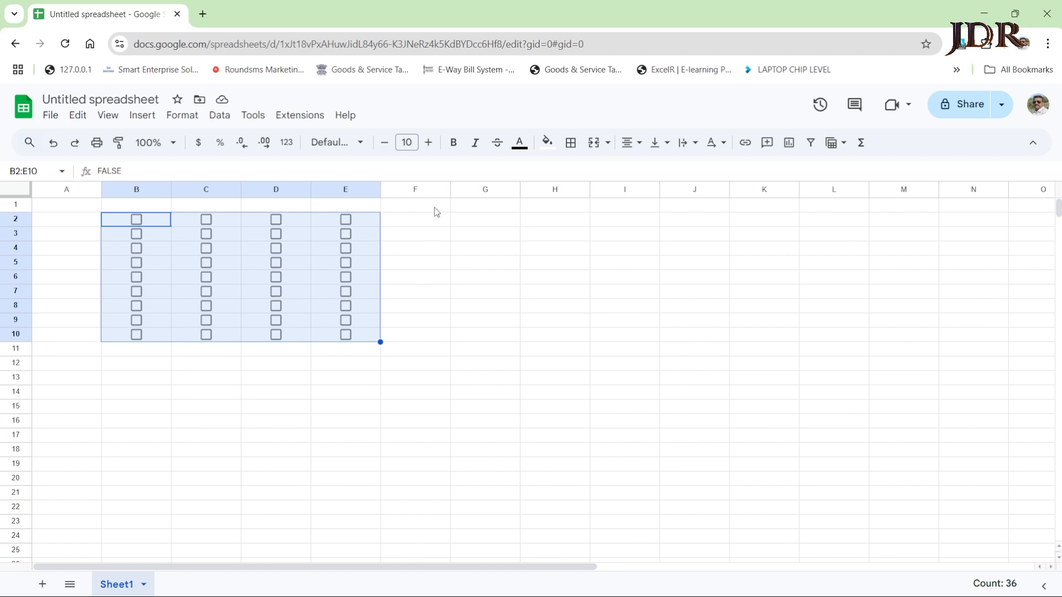
Enter the formula =COUNTIF(B2:E2,TRUE) in cell F2 to count the ticked check boxes of row 2.
{"action": "left_click", "coordinate": [440, 228]}
{"action": "type", "text": "="}
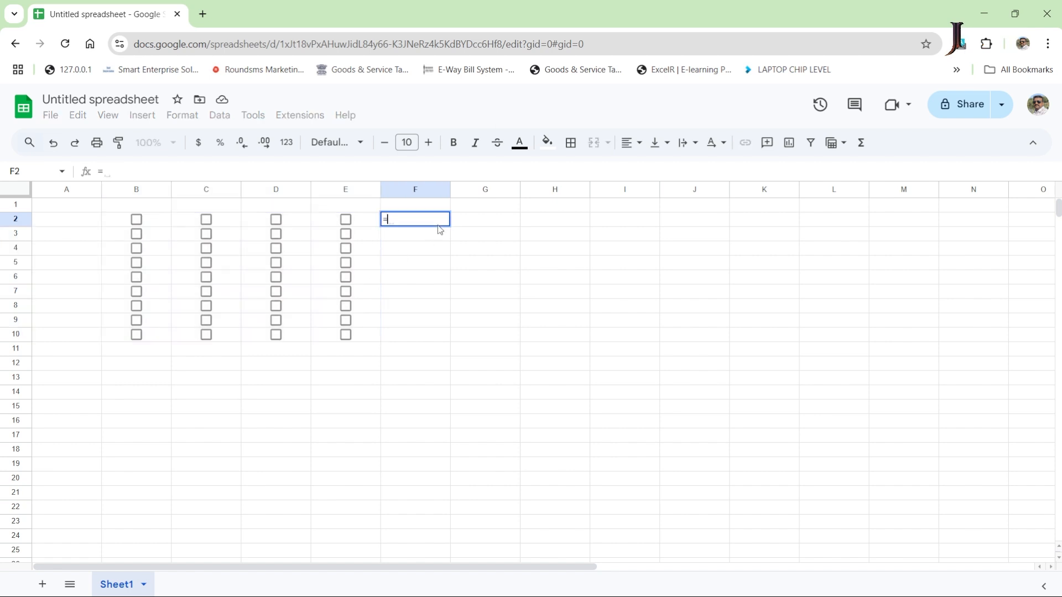
{"action": "type", "text": "COUNTIF"}
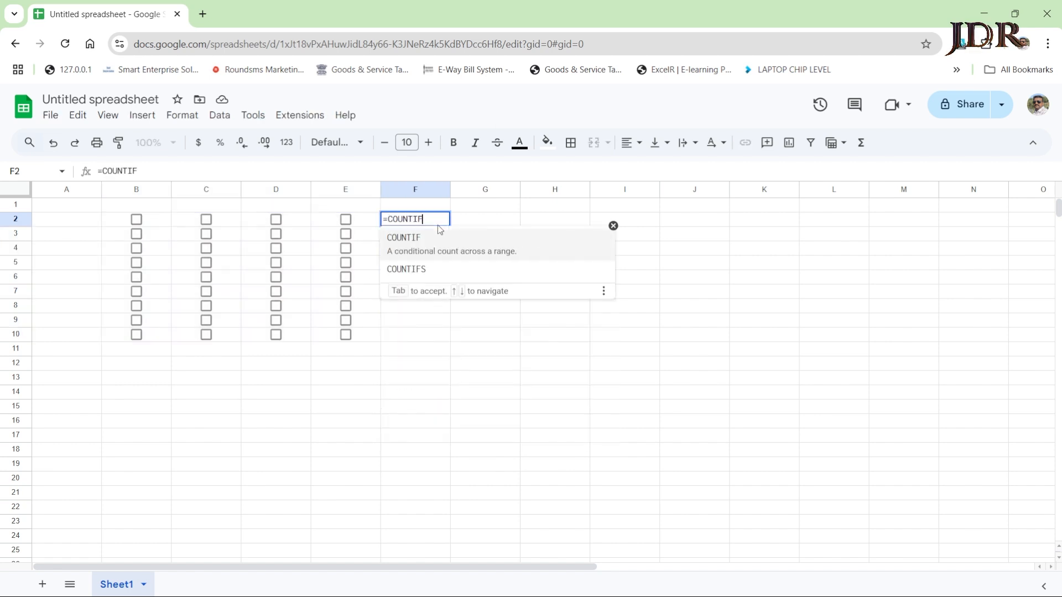
{"action": "type", "text": "("}
{"action": "key", "text": "Left"}
{"action": "key", "text": "Left"}
{"action": "key", "text": "Left"}
{"action": "key", "text": "Left"}
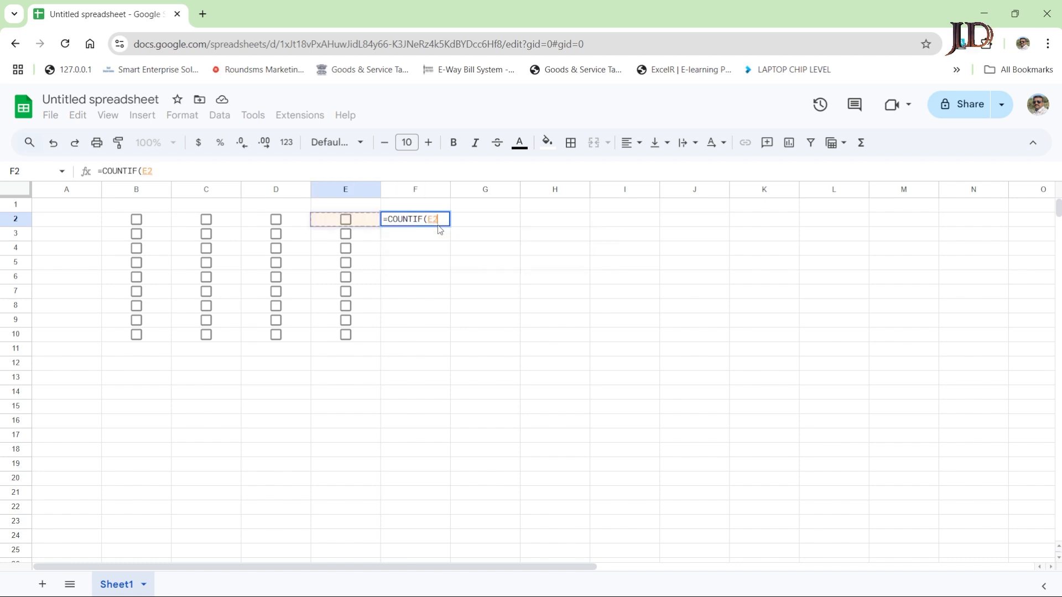
{"action": "key", "text": "shift+Right"}
{"action": "key", "text": "shift+Right"}
{"action": "key", "text": "shift+Right"}
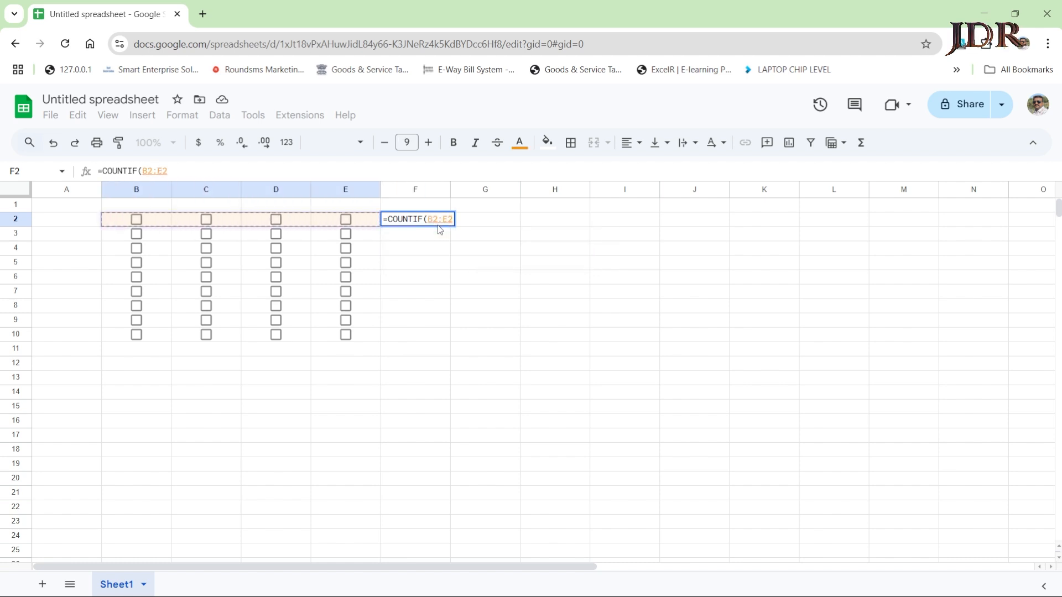
{"action": "type", "text": ",TRUE"}
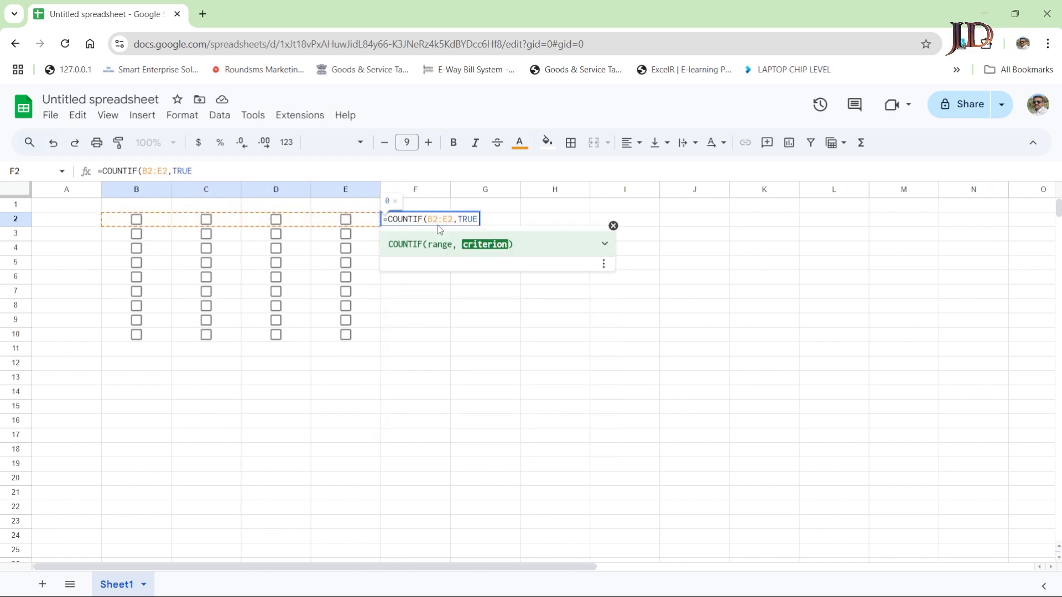
{"action": "type", "text": ")"}
{"action": "key", "text": "Return"}
Copy the COUNTIF formula from F2 into cells F3:F10.
{"action": "key", "text": "Up"}
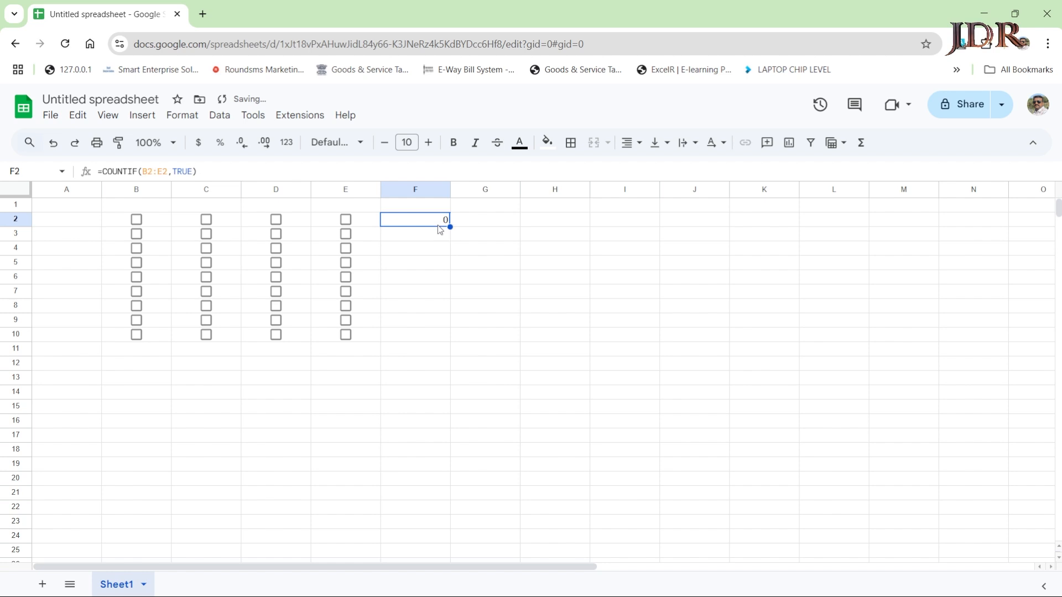
{"action": "key", "text": "ctrl+c"}
{"action": "key", "text": "Down"}
{"action": "key", "text": "shift+Down"}
{"action": "key", "text": "shift+Down"}
{"action": "key", "text": "shift+Down"}
{"action": "key", "text": "shift+Down"}
{"action": "key", "text": "shift+Down"}
{"action": "key", "text": "shift+Down"}
{"action": "key", "text": "shift+Down"}
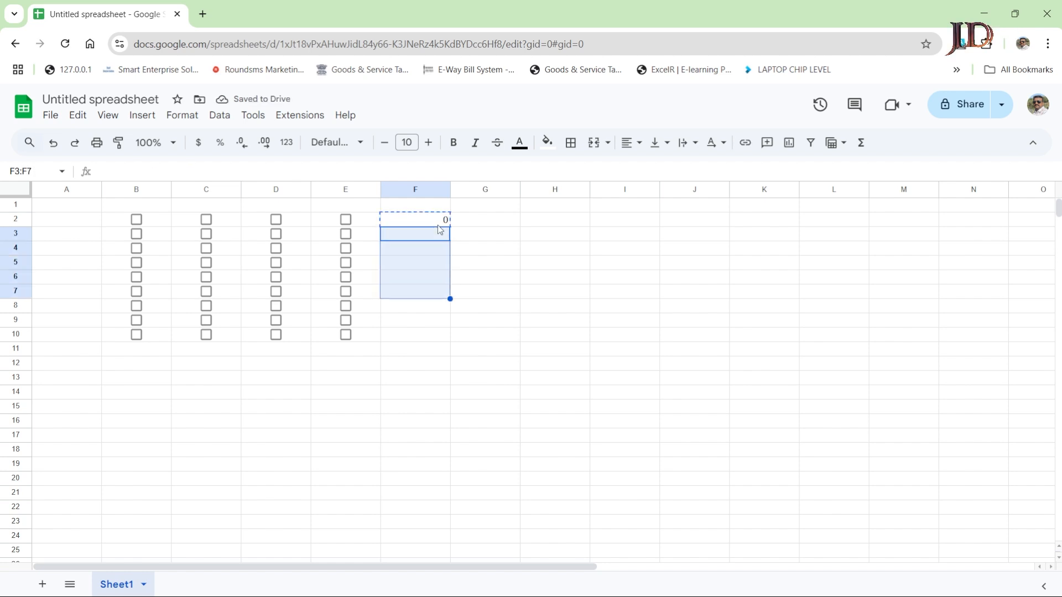
{"action": "key", "text": "Return"}
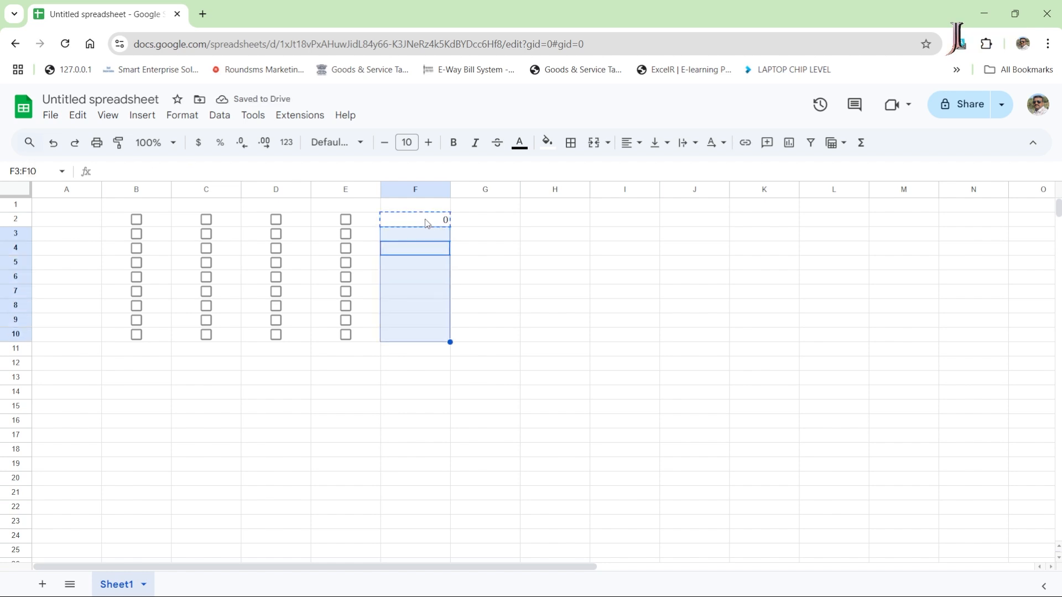
{"action": "key", "text": "ctrl+v"}
Tick the check boxes in B2, C2, D2 and E2 to test the row's count.
{"action": "key", "text": "Left"}
{"action": "key", "text": "Left"}
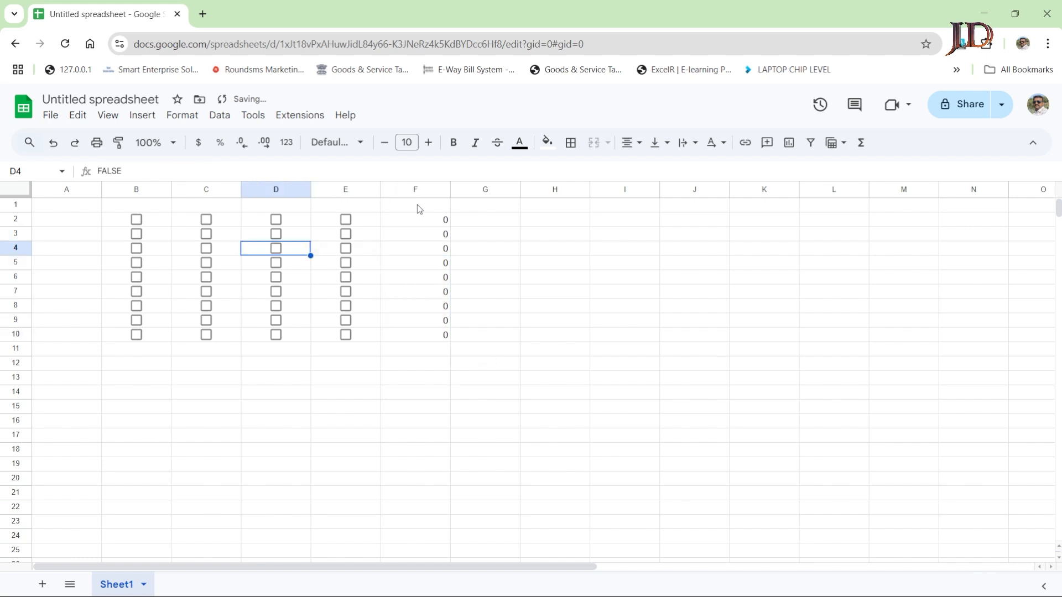
{"action": "key", "text": "Up"}
{"action": "key", "text": "Left"}
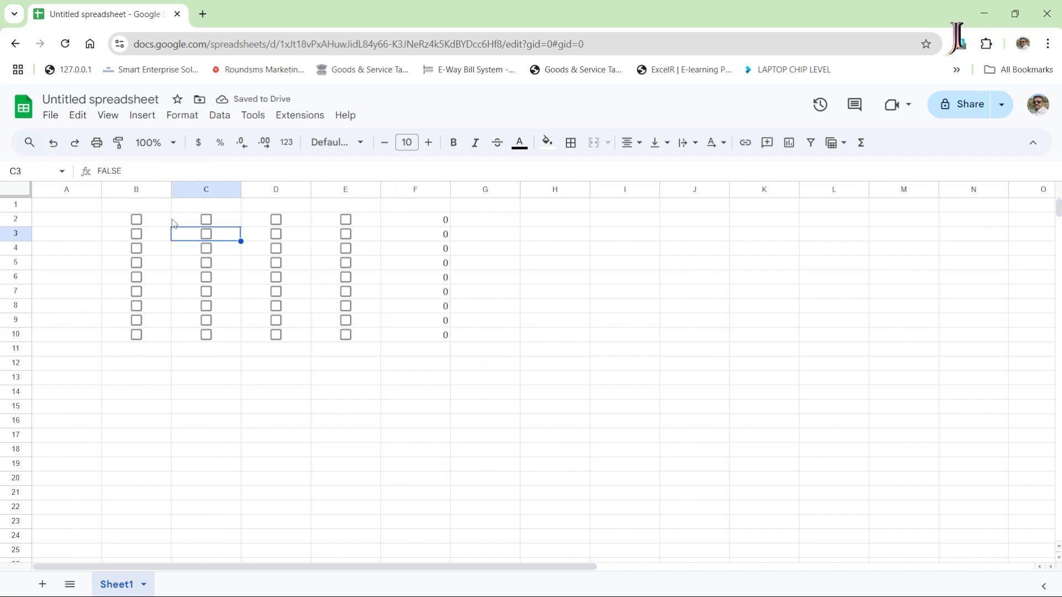
{"action": "left_click", "coordinate": [137, 220]}
{"action": "left_click", "coordinate": [139, 220]}
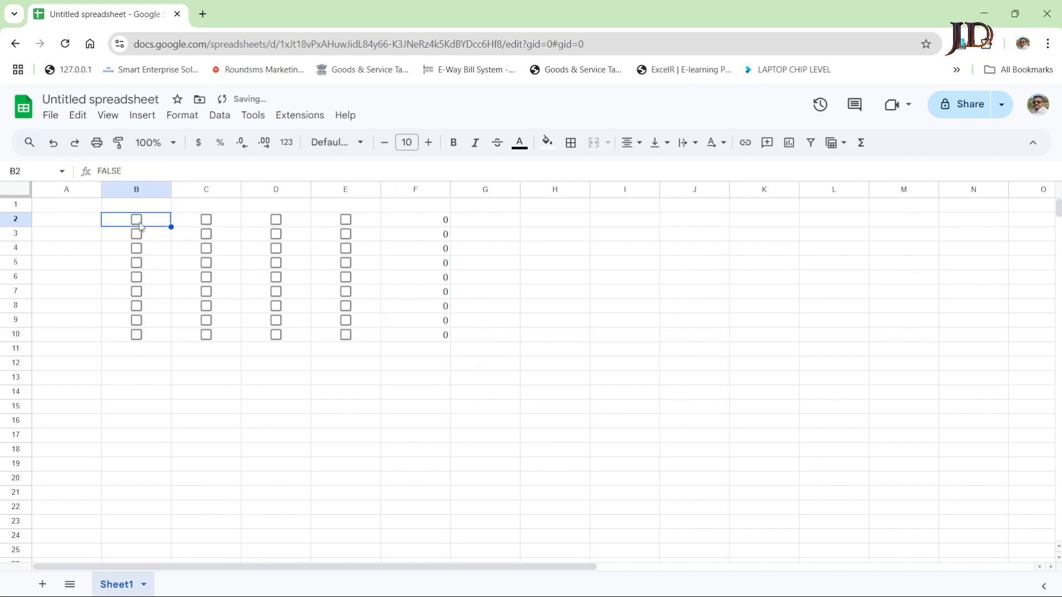
{"action": "left_click", "coordinate": [205, 220]}
{"action": "left_click", "coordinate": [138, 221]}
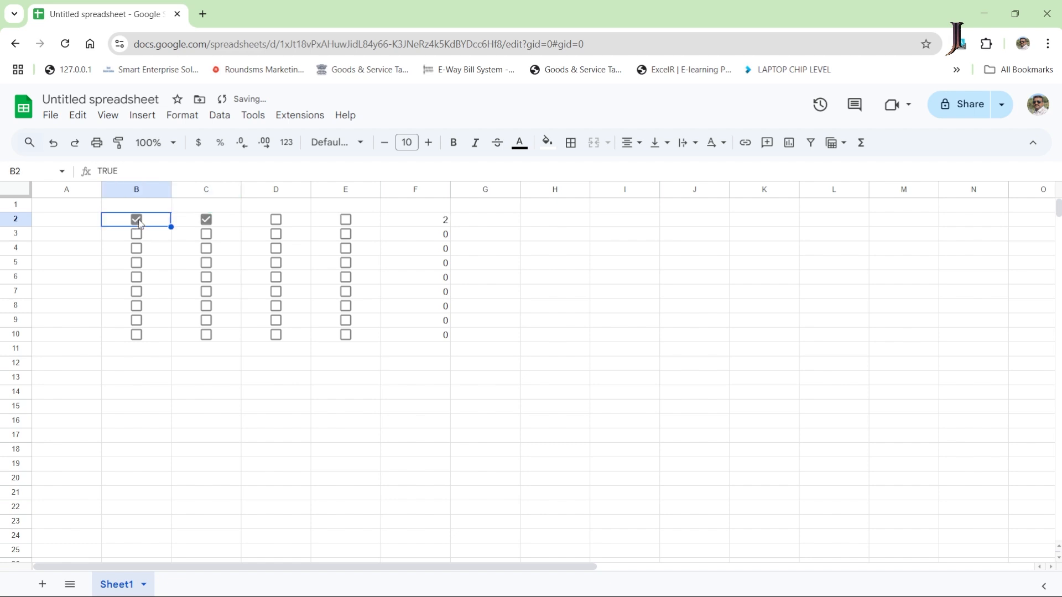
{"action": "left_click", "coordinate": [276, 220]}
{"action": "left_click", "coordinate": [346, 219]}
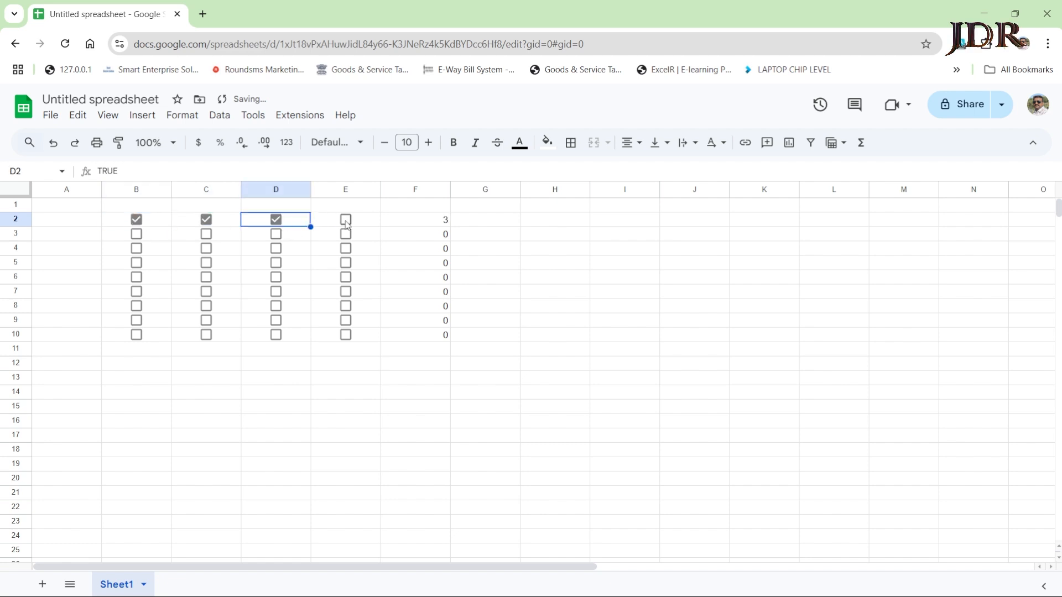
Tick all check boxes in rows 3 and 4, from column B to column E.
{"action": "left_click", "coordinate": [136, 234]}
{"action": "left_click", "coordinate": [206, 234]}
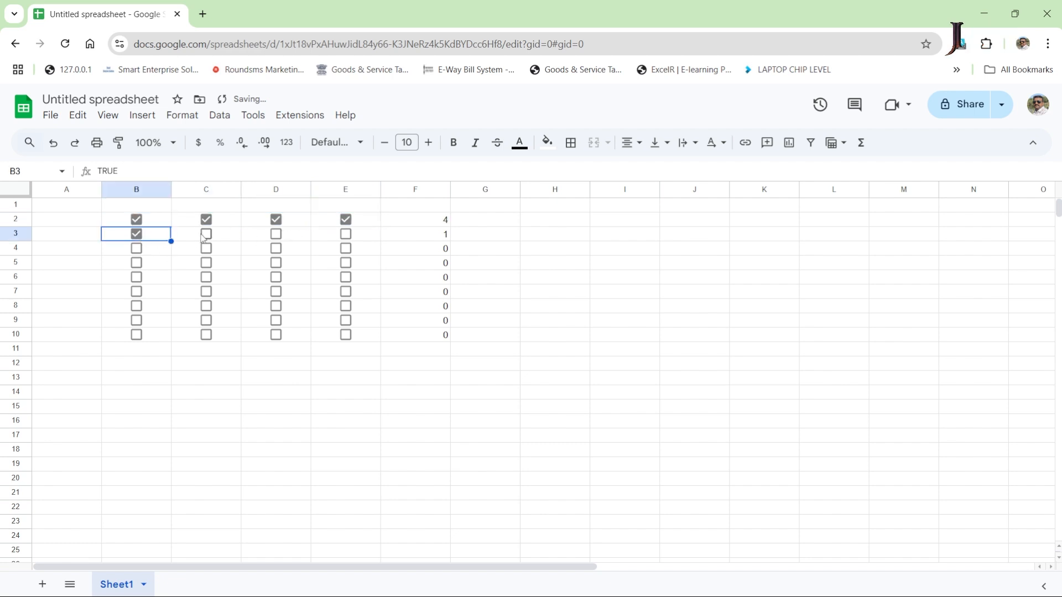
{"action": "left_click", "coordinate": [277, 234]}
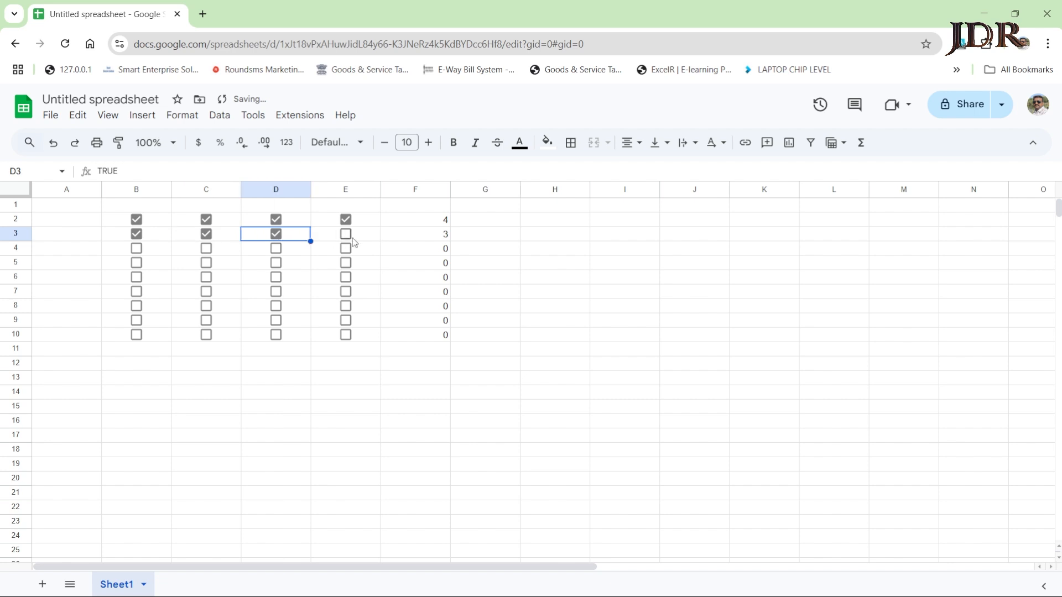
{"action": "left_click", "coordinate": [347, 236]}
{"action": "left_click", "coordinate": [137, 248]}
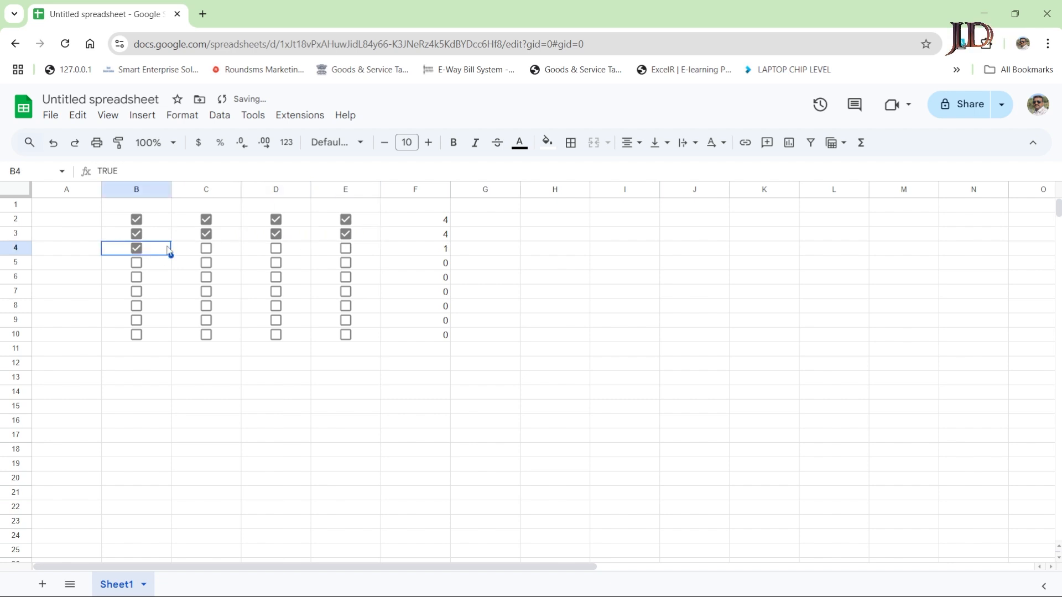
{"action": "left_click", "coordinate": [207, 249]}
{"action": "left_click", "coordinate": [276, 249]}
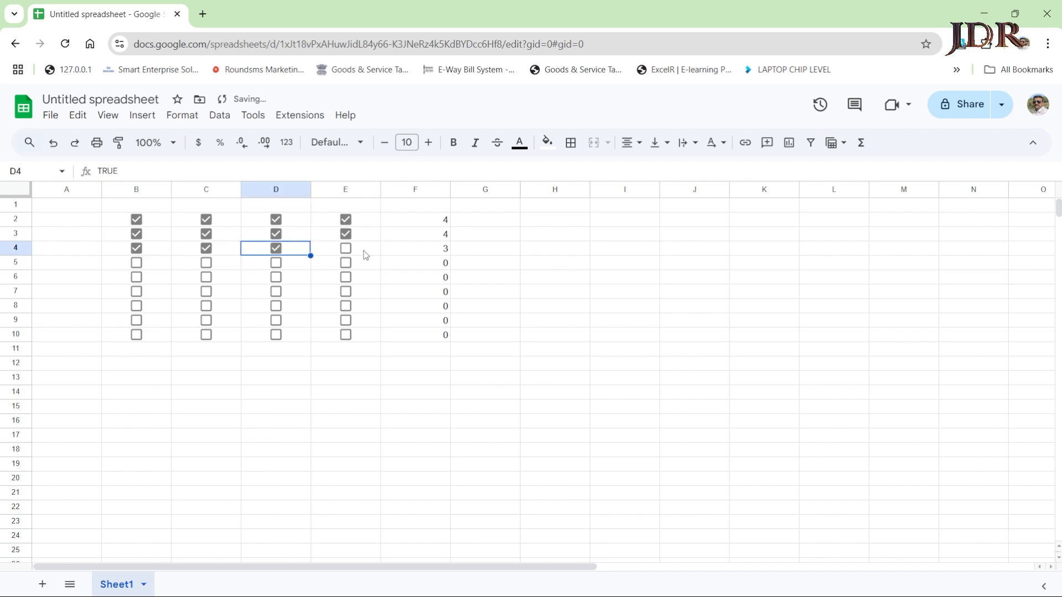
{"action": "left_click", "coordinate": [346, 251]}
Tick all check boxes in rows 5 and 6, from column B to column E.
{"action": "left_click", "coordinate": [137, 264]}
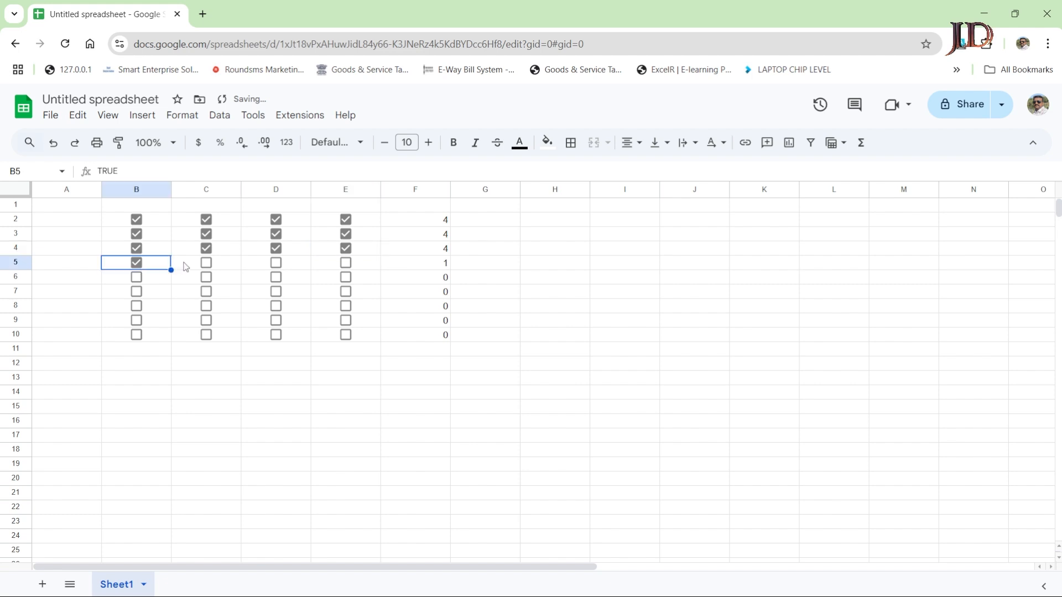
{"action": "left_click", "coordinate": [206, 263]}
{"action": "left_click", "coordinate": [277, 265]}
{"action": "left_click", "coordinate": [347, 265]}
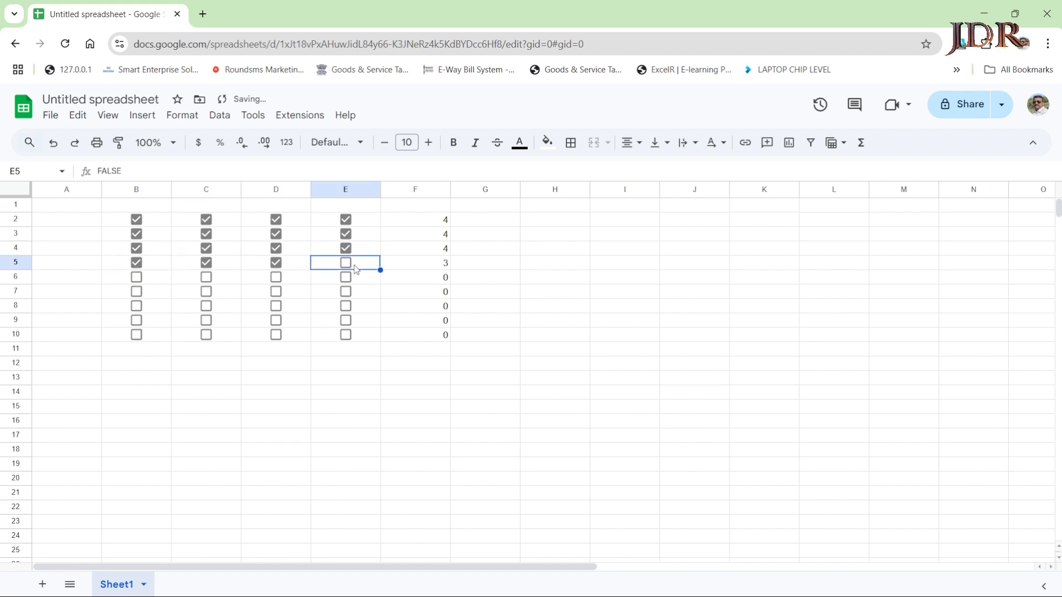
{"action": "left_click", "coordinate": [138, 278]}
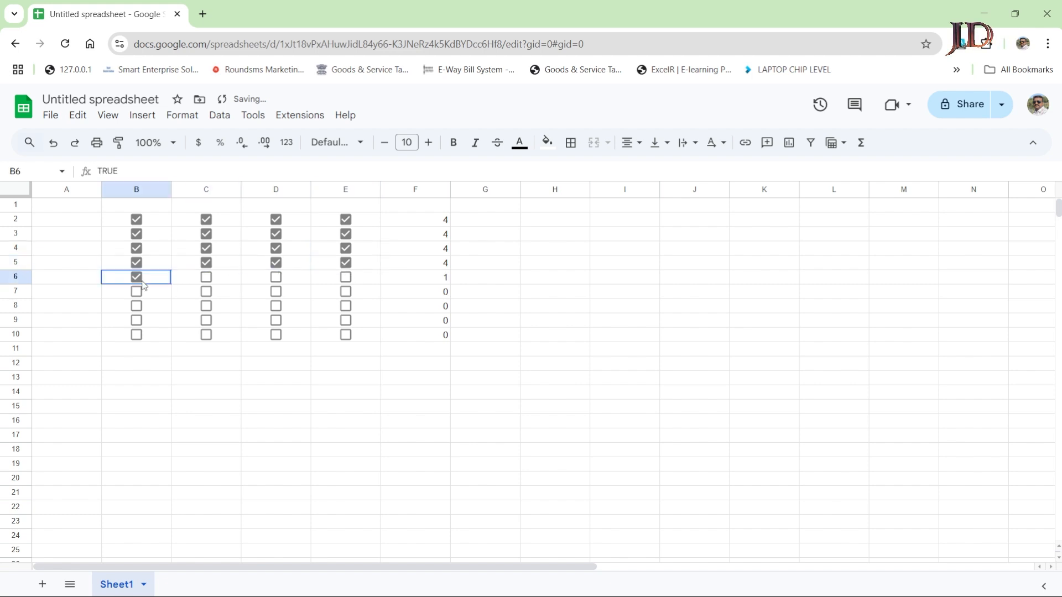
{"action": "left_click", "coordinate": [207, 278]}
{"action": "left_click", "coordinate": [275, 279]}
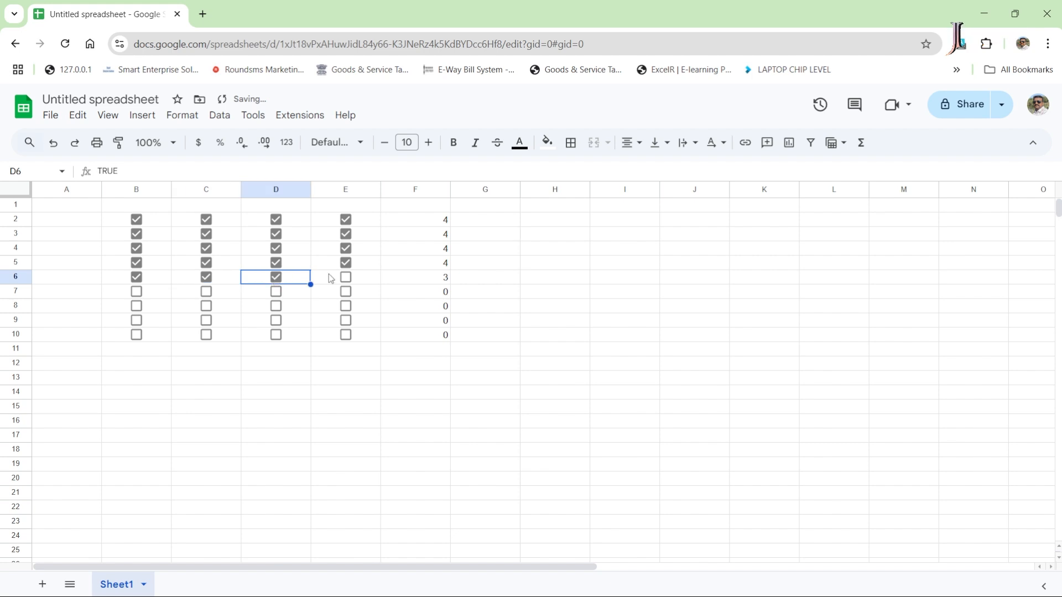
{"action": "left_click", "coordinate": [343, 279]}
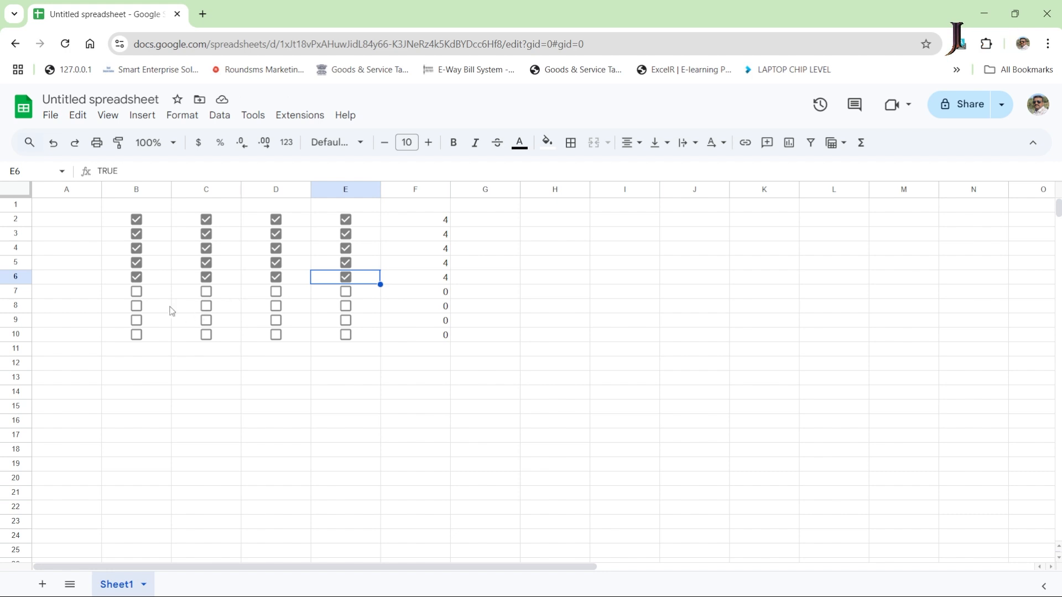
Tick the check boxes in B7, C7 and D7, leaving E7 unticked.
{"action": "left_click", "coordinate": [137, 292]}
{"action": "left_click", "coordinate": [197, 297]}
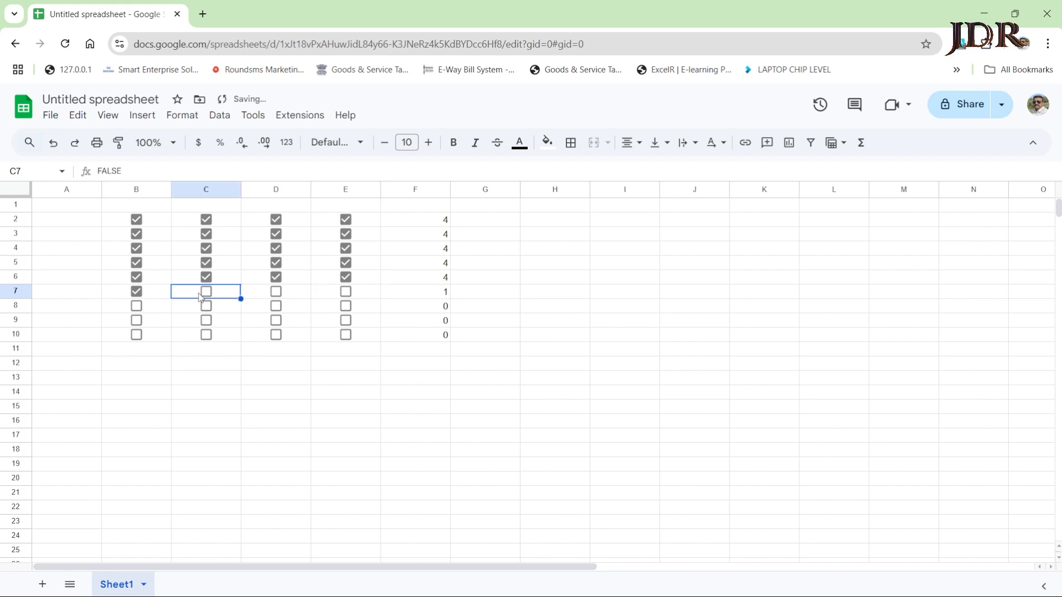
{"action": "left_click", "coordinate": [206, 292]}
{"action": "left_click", "coordinate": [277, 298]}
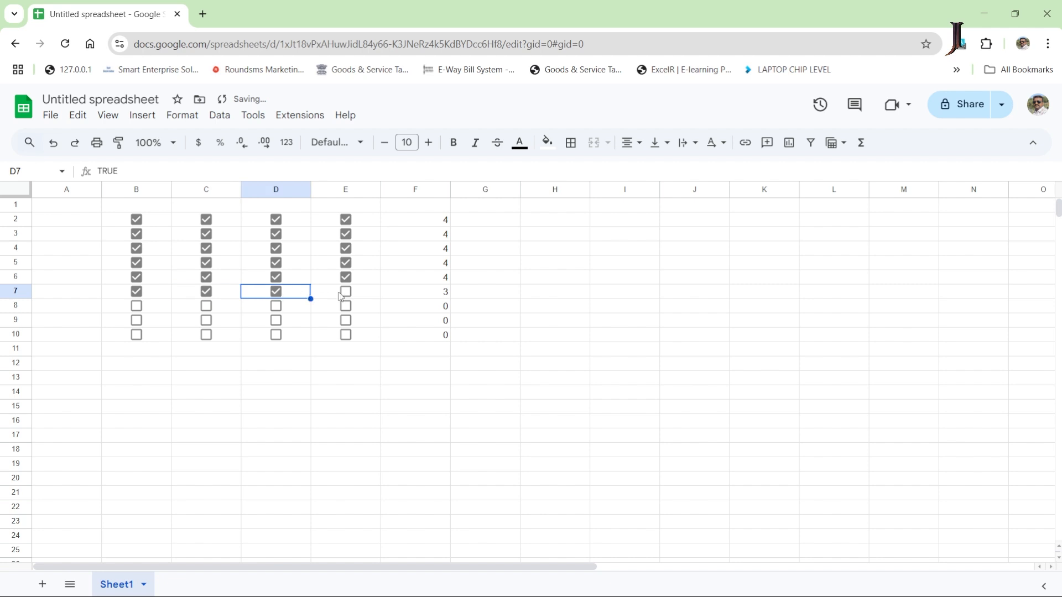
{"action": "left_click", "coordinate": [338, 295]}
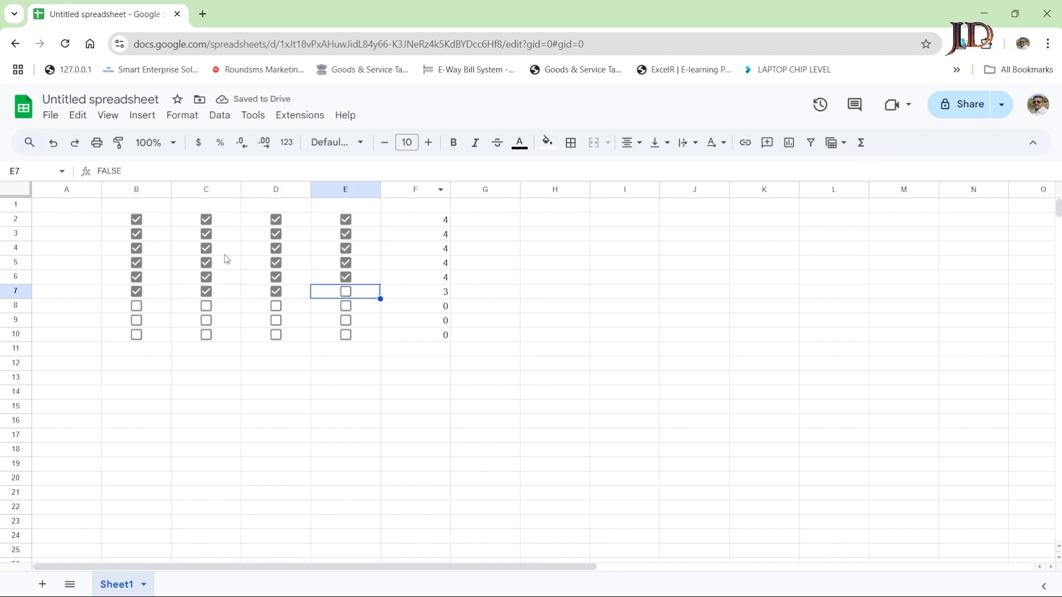
Download the Google Sheets spreadsheet as a Microsoft Excel (.xlsx) file.
{"action": "left_click", "coordinate": [63, 117]}
{"action": "mouse_move", "coordinate": [93, 291]}
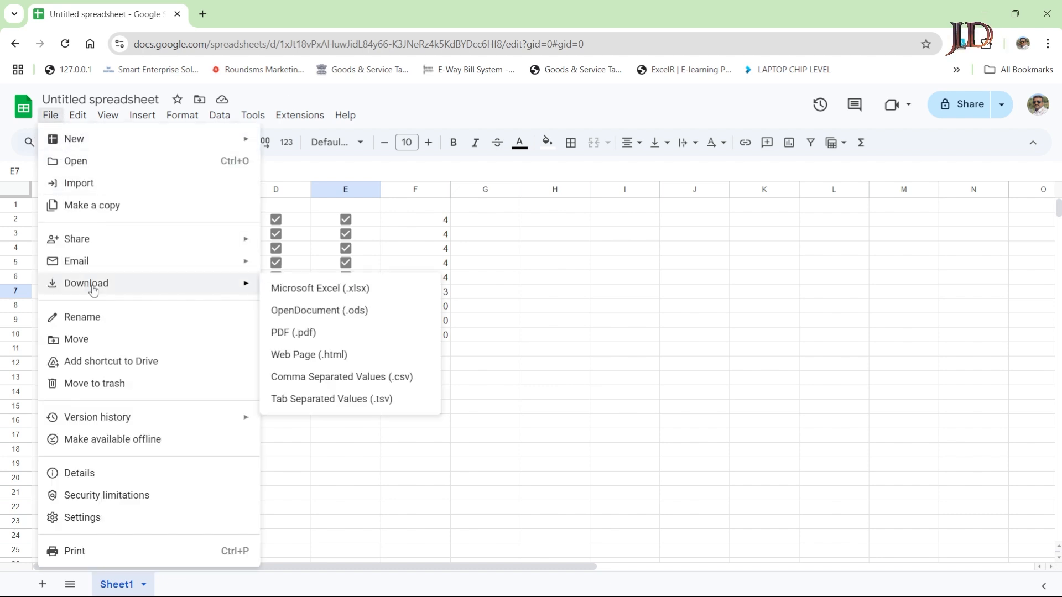
{"action": "left_click", "coordinate": [328, 289]}
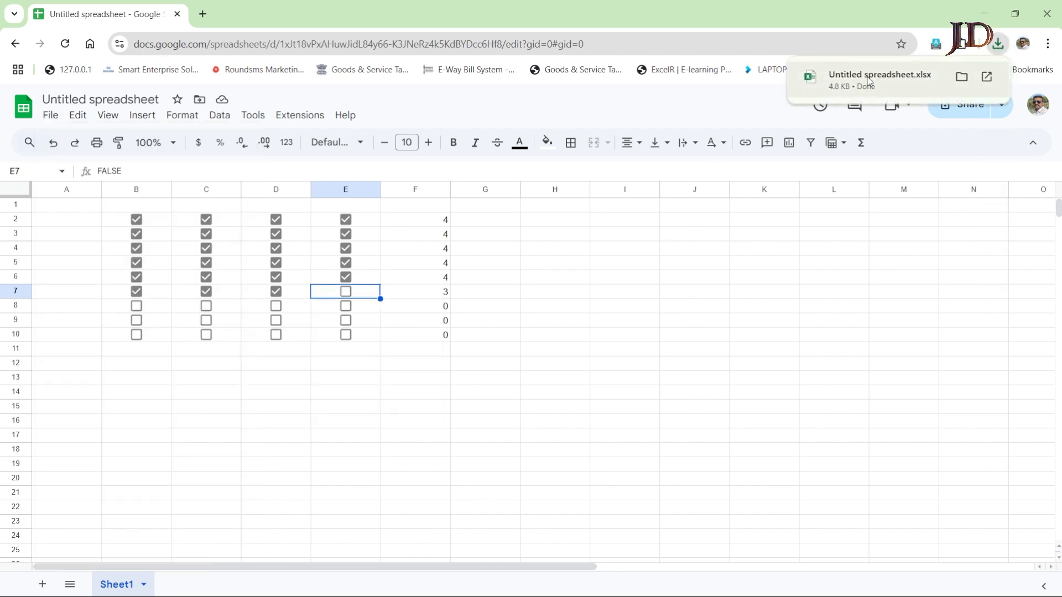
Open the downloaded Untitled spreadsheet.xlsx in Excel, select B2:E10 to examine the exported check box cells, and close the workbook.
{"action": "left_click", "coordinate": [961, 76]}
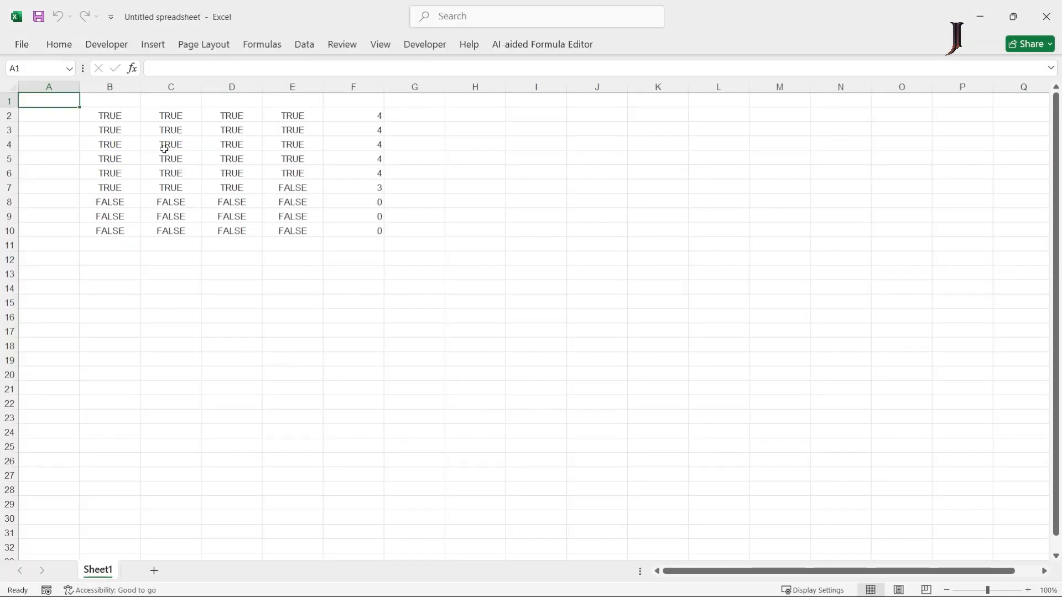
{"action": "left_click_drag", "start_coordinate": [130, 116], "coordinate": [310, 231]}
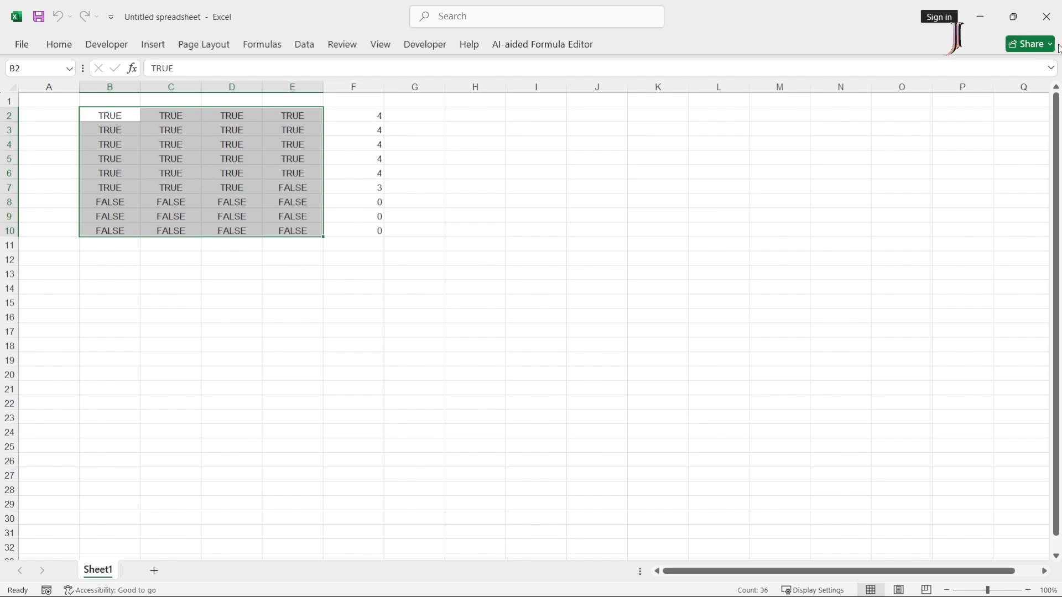
{"action": "left_click", "coordinate": [1046, 17]}
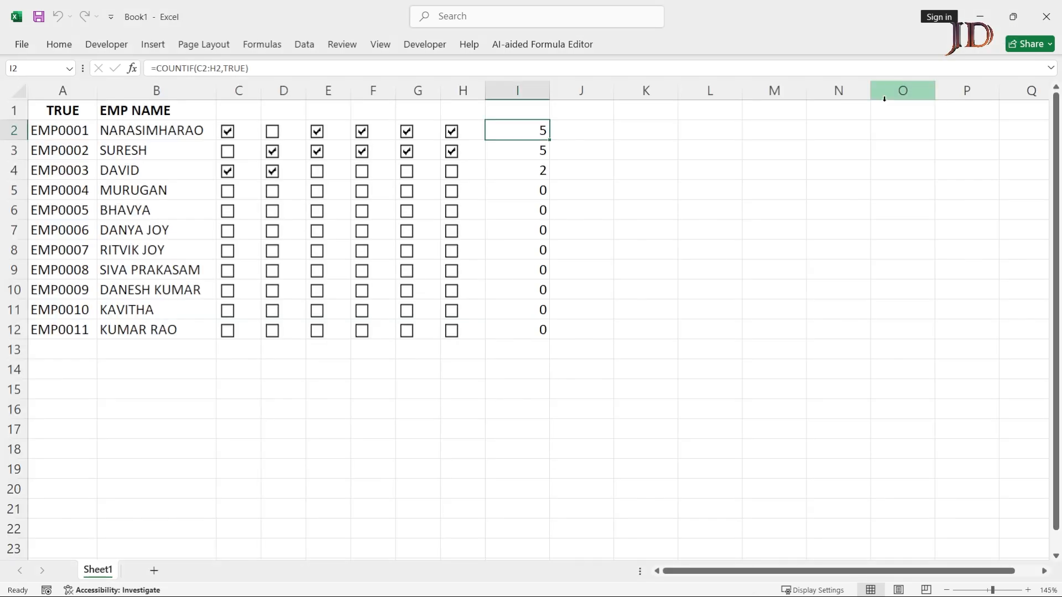